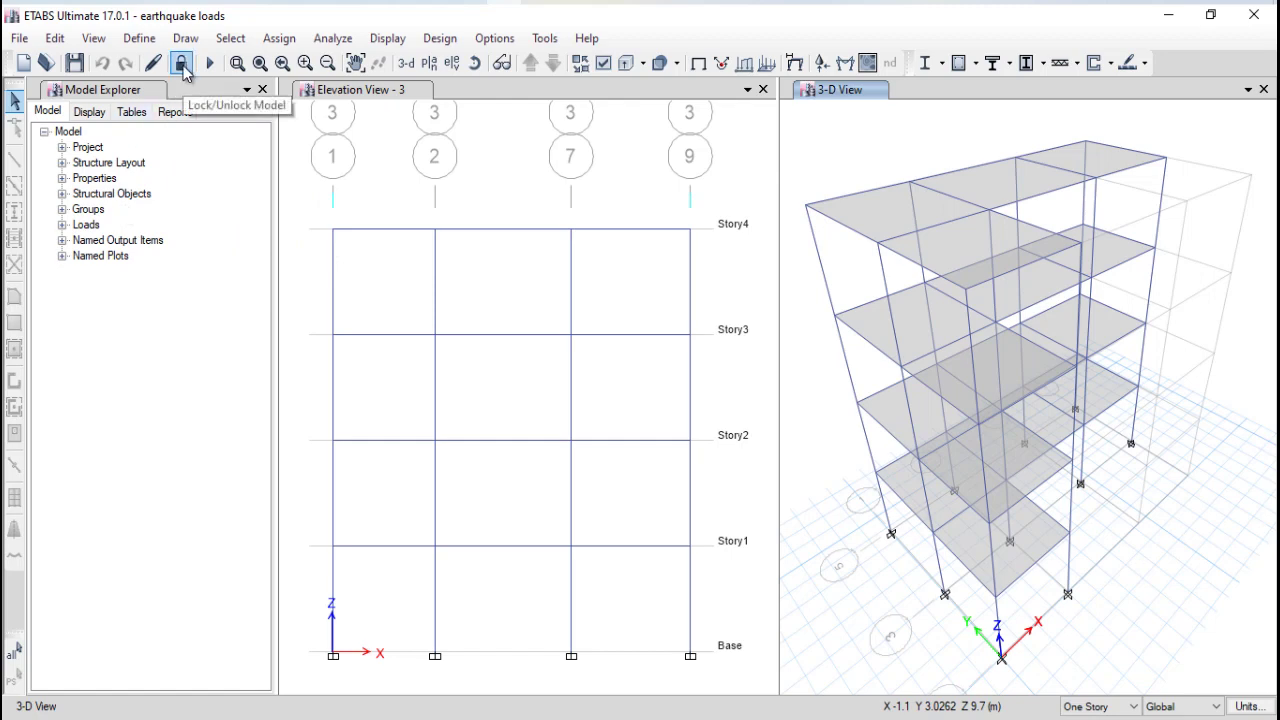
Step: Unlock the model and accept deletion of its analysis results
click(182, 64)
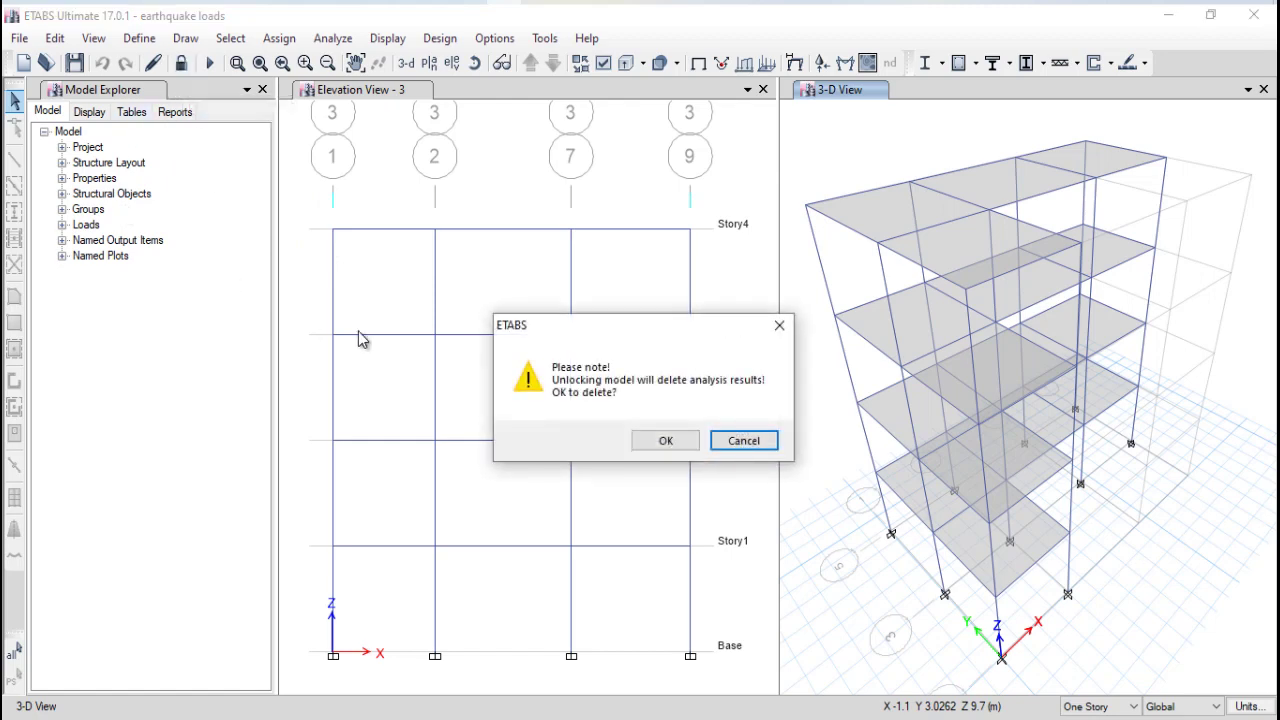
click(665, 447)
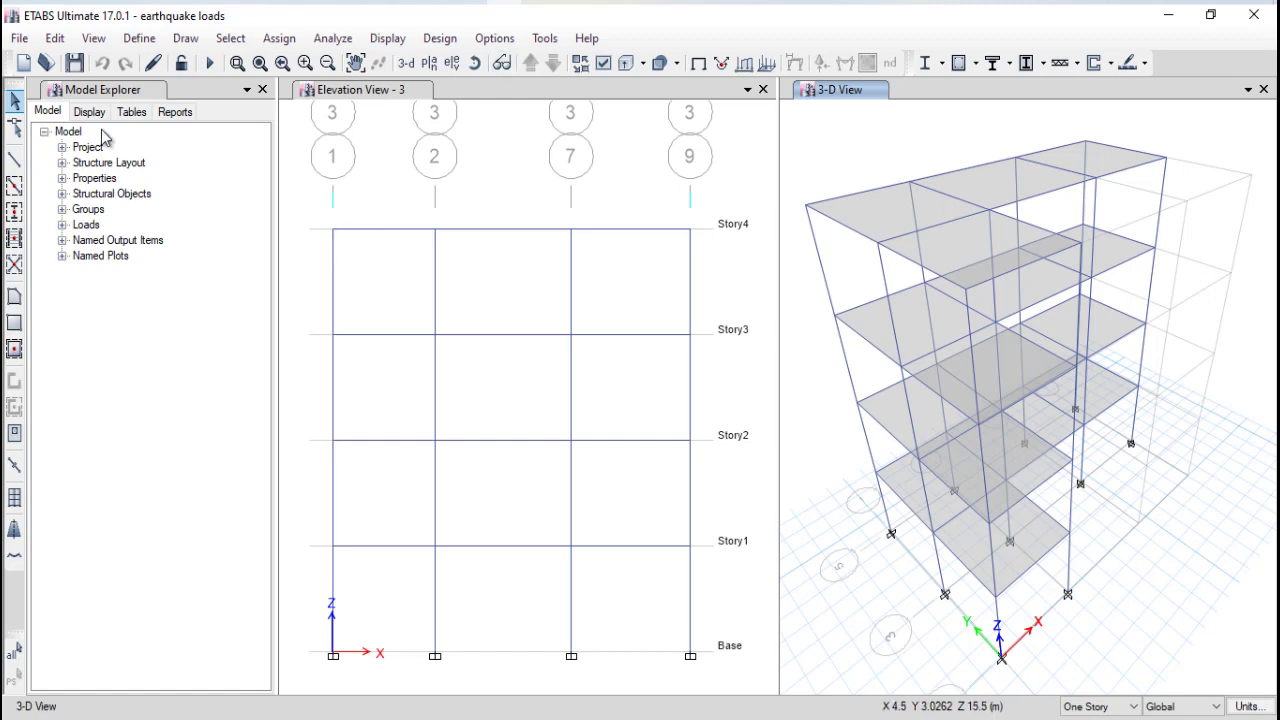
Step: Review the defined material, frame section and slab section properties, including M30, Beam and Column
click(62, 178)
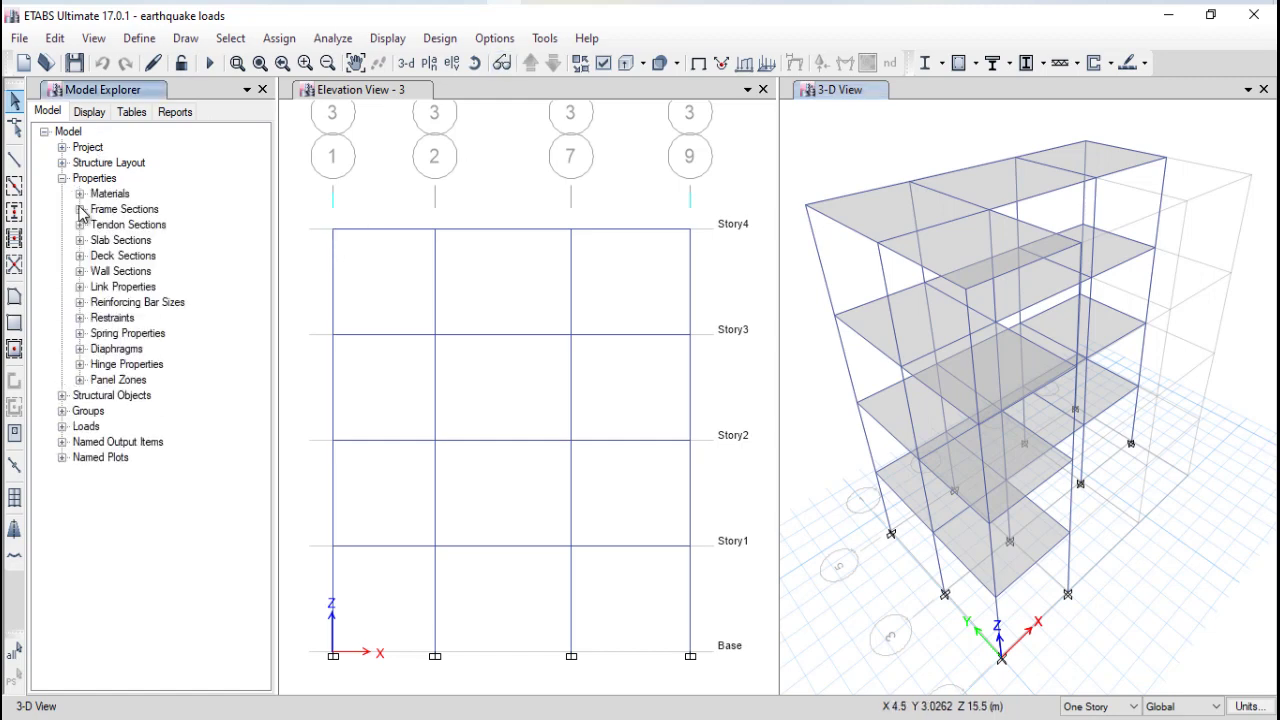
click(80, 194)
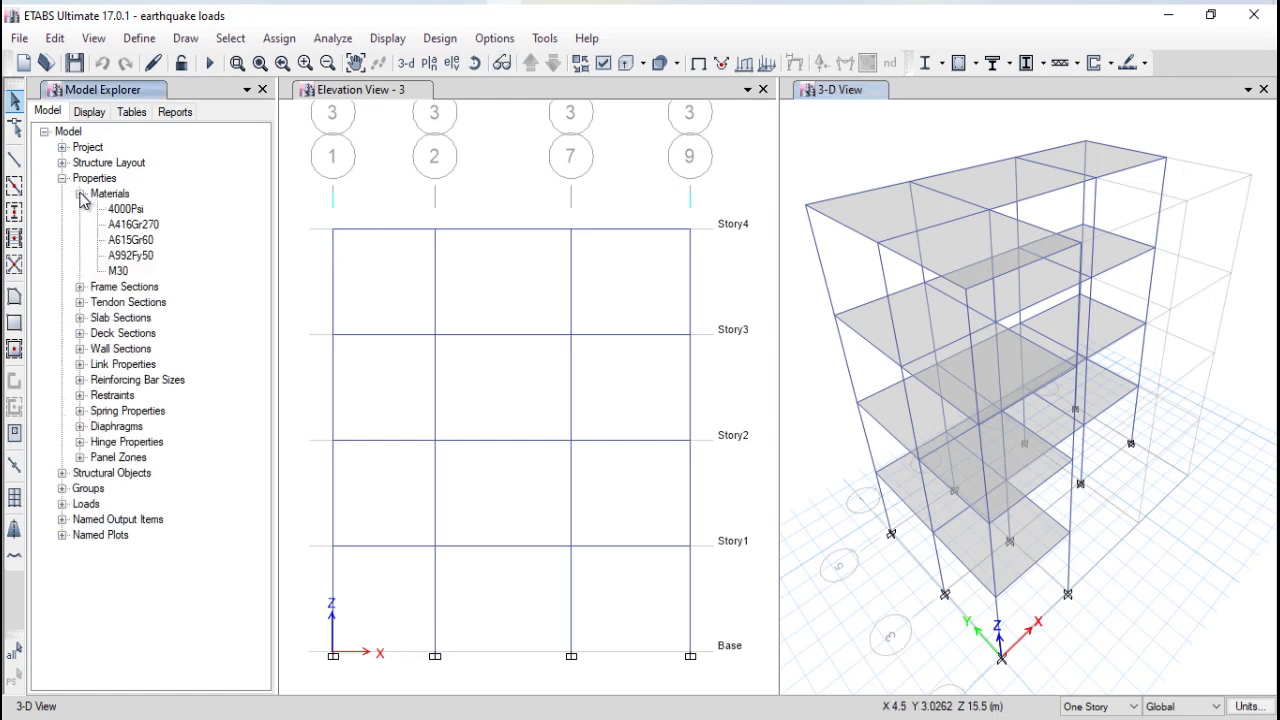
click(122, 272)
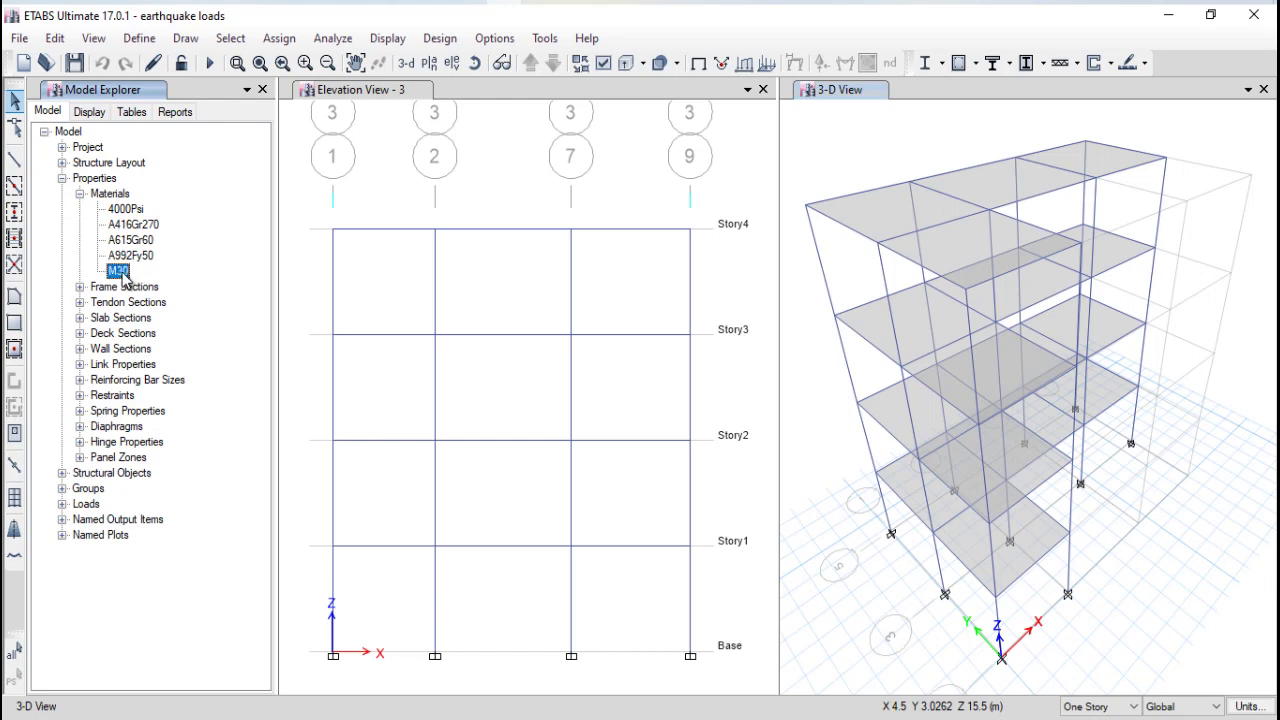
click(80, 194)
click(80, 210)
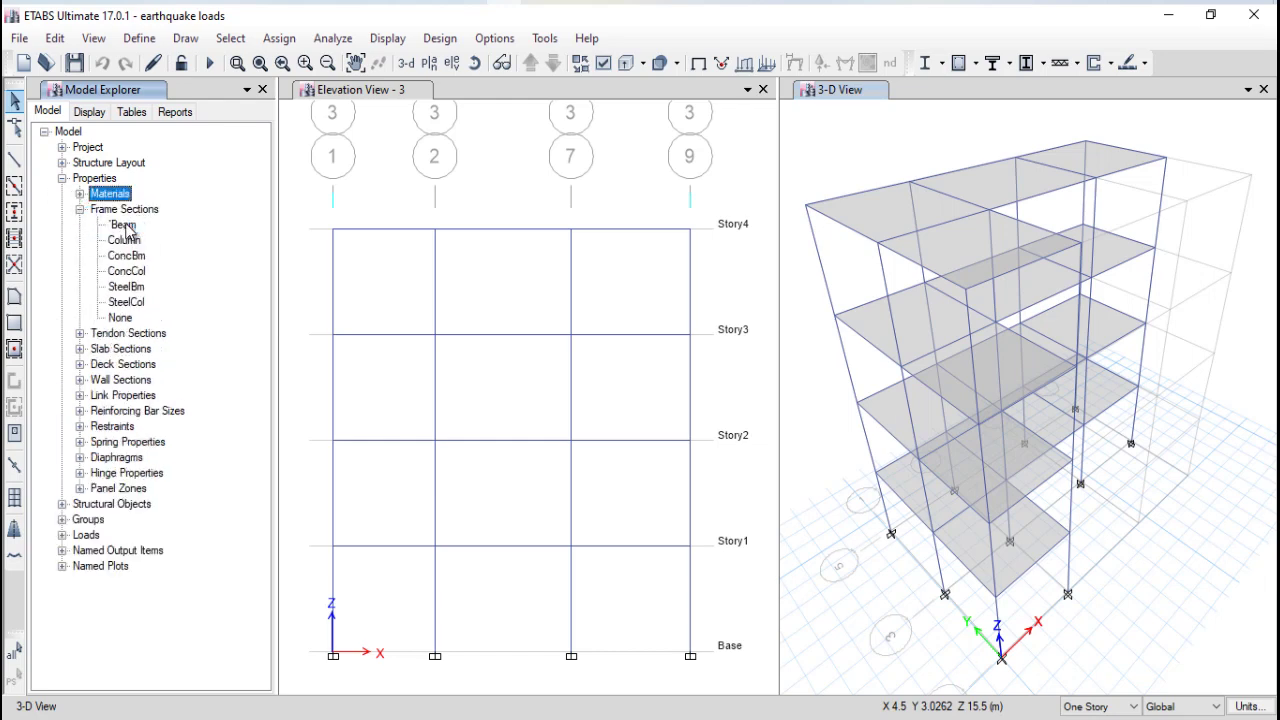
click(123, 225)
click(125, 241)
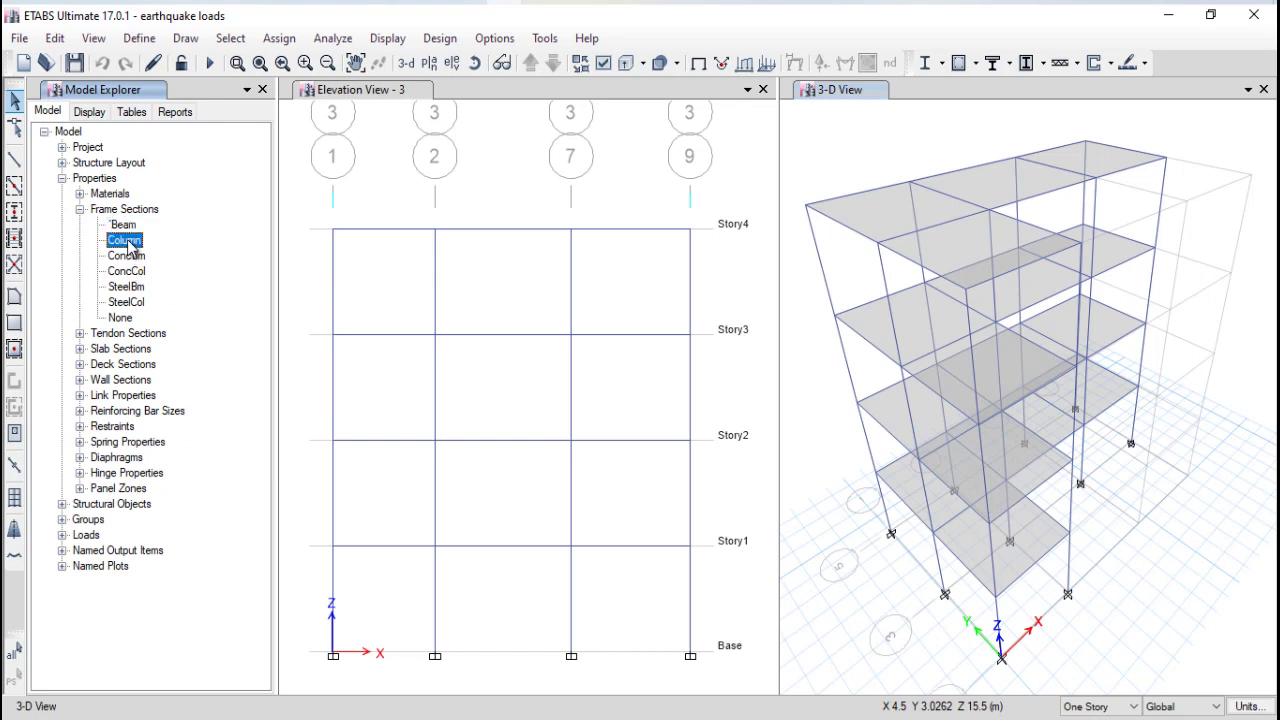
click(80, 349)
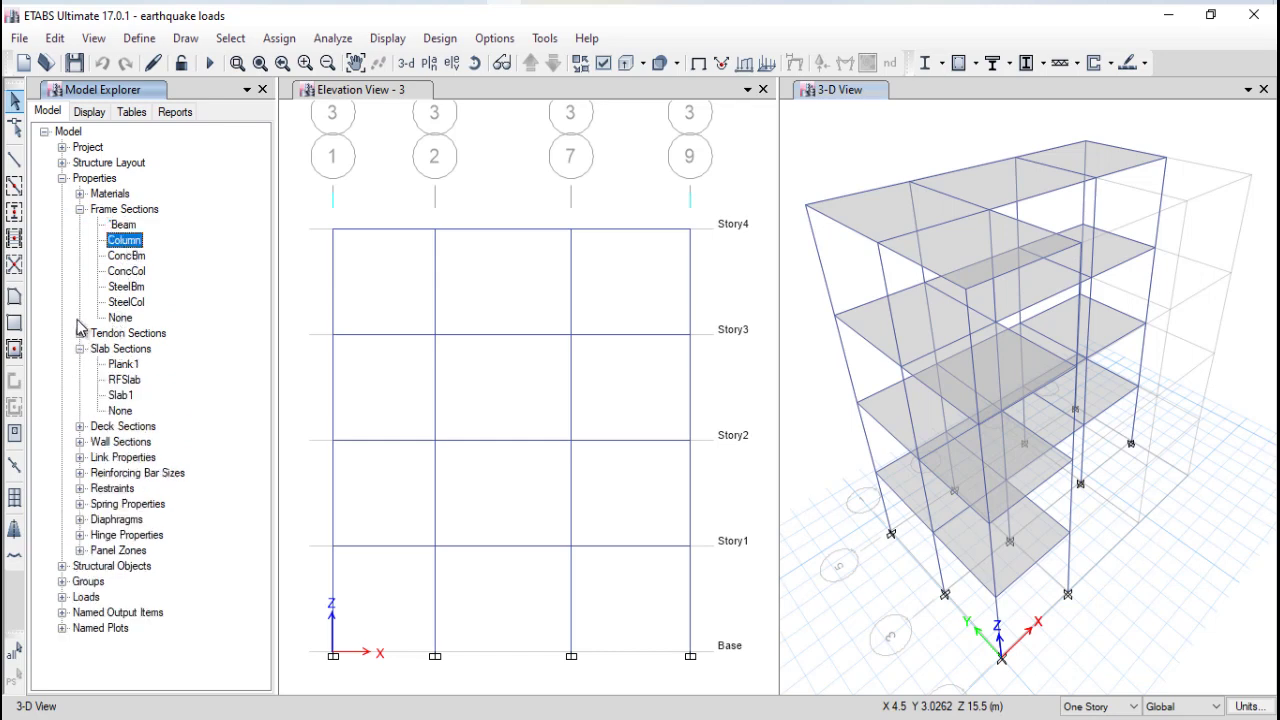
click(80, 210)
click(118, 287)
click(80, 241)
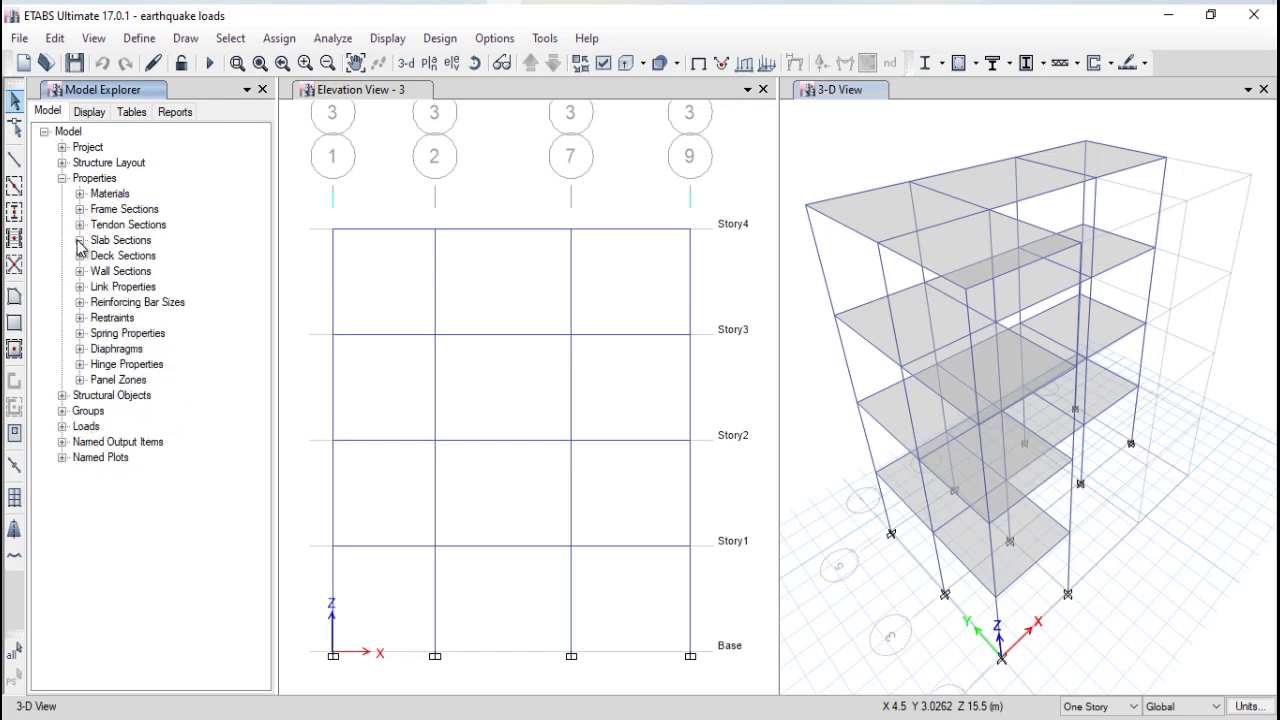
Step: Display the beams, columns and slabs in the 3-D view as extruded solids
click(845, 157)
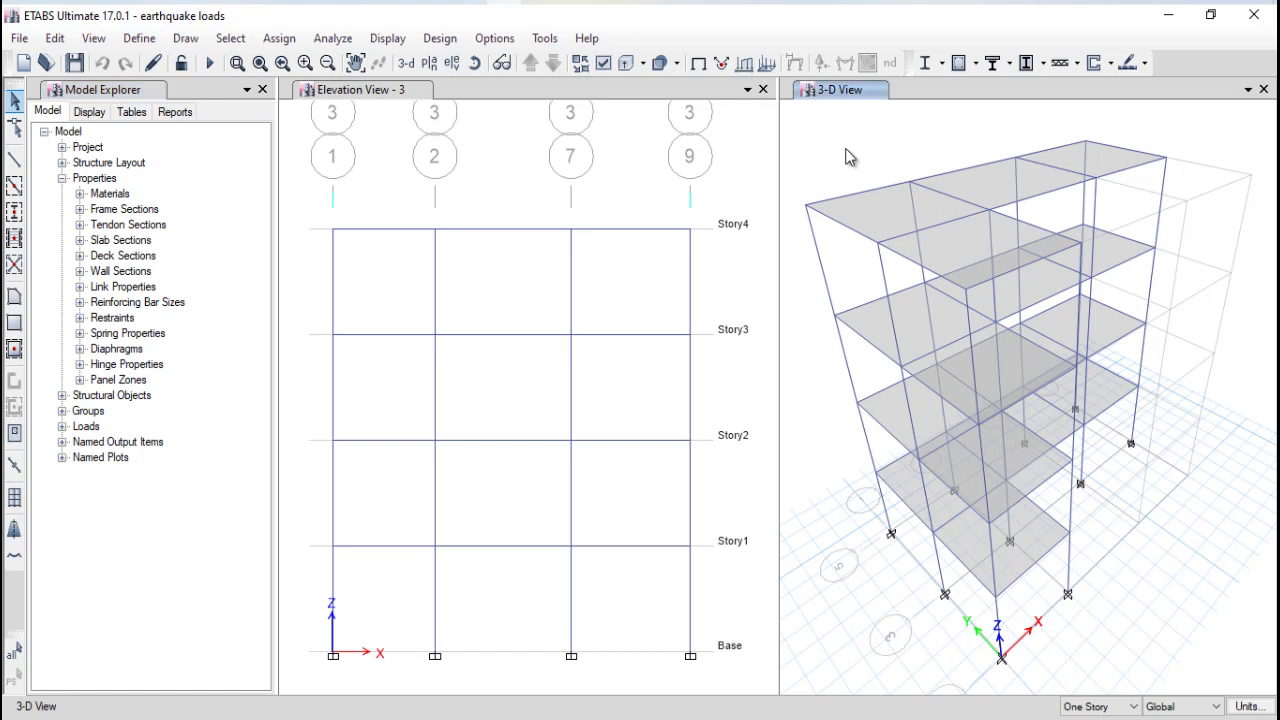
click(625, 64)
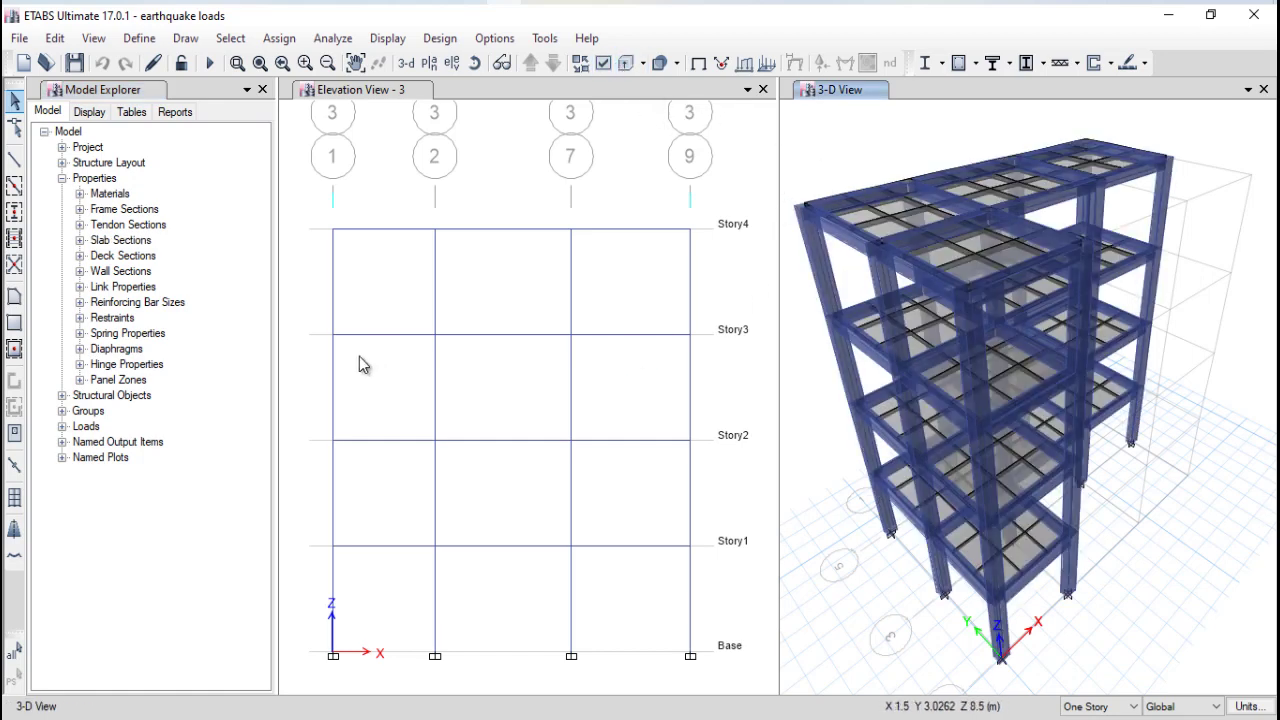
Step: Review the defined load patterns: dead, live, wind in X and Y, and earthquake in X and Y
click(62, 178)
click(62, 224)
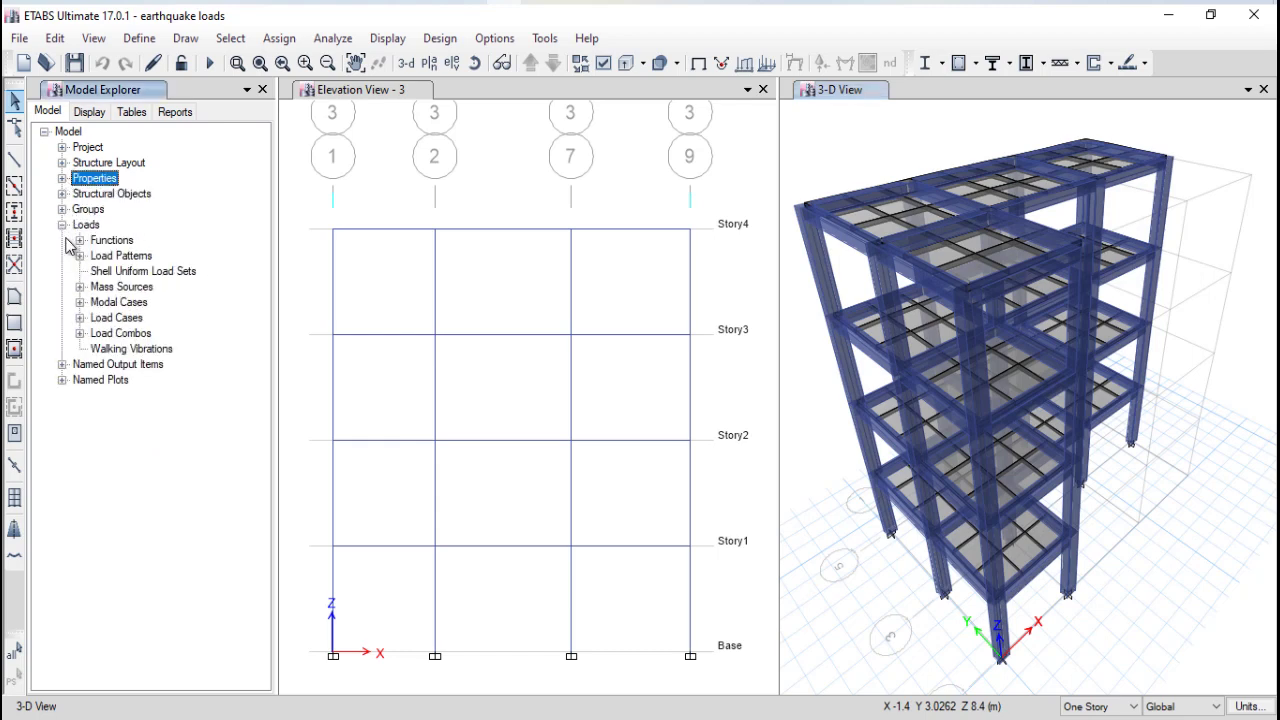
click(80, 256)
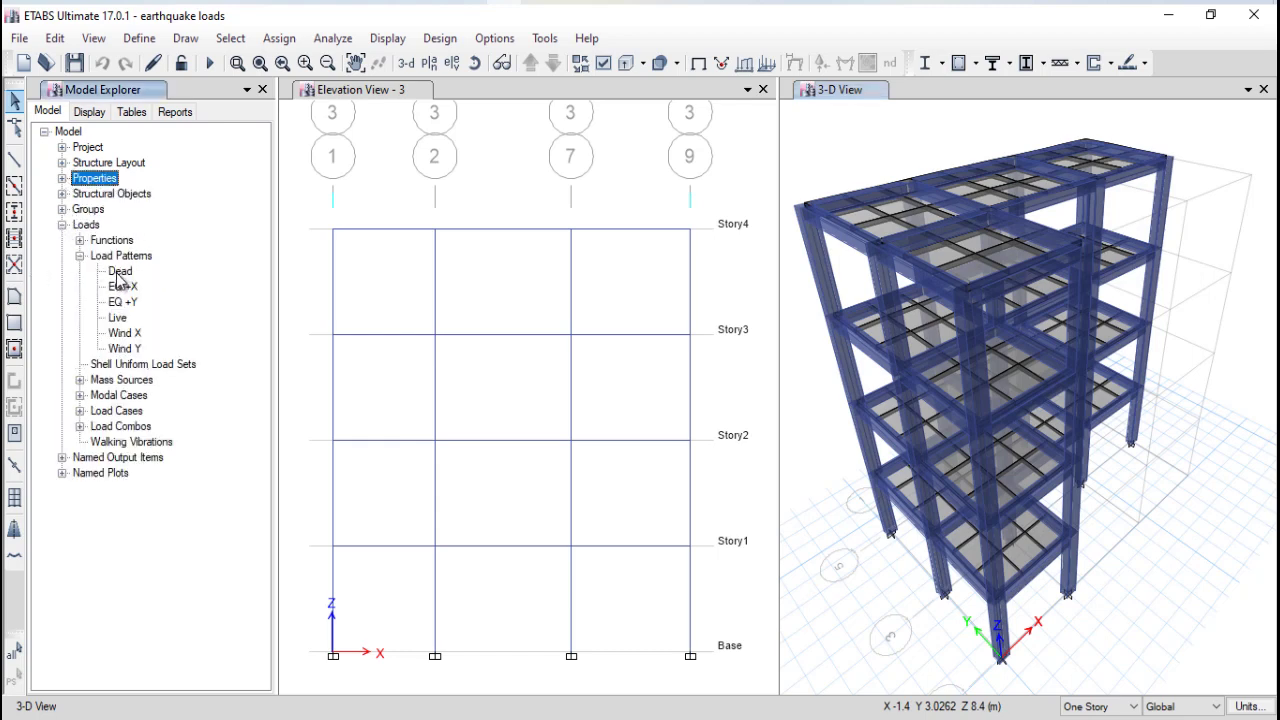
click(119, 272)
click(120, 318)
click(128, 334)
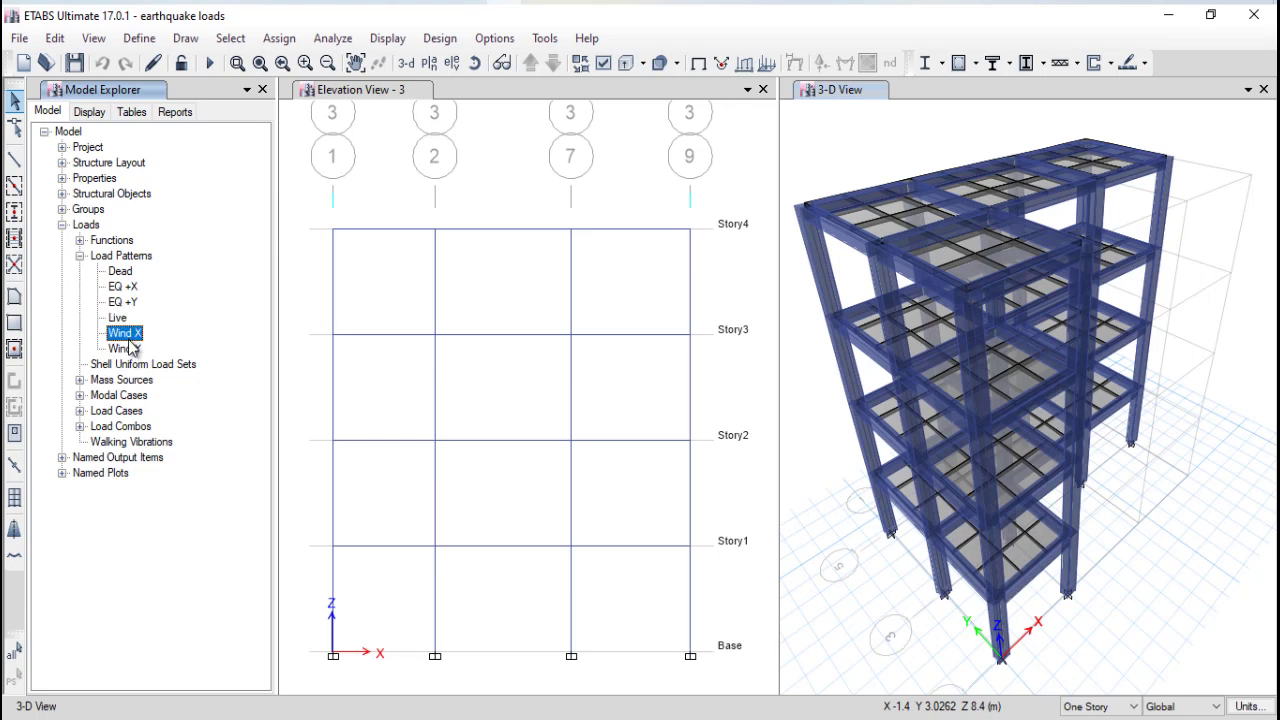
click(133, 349)
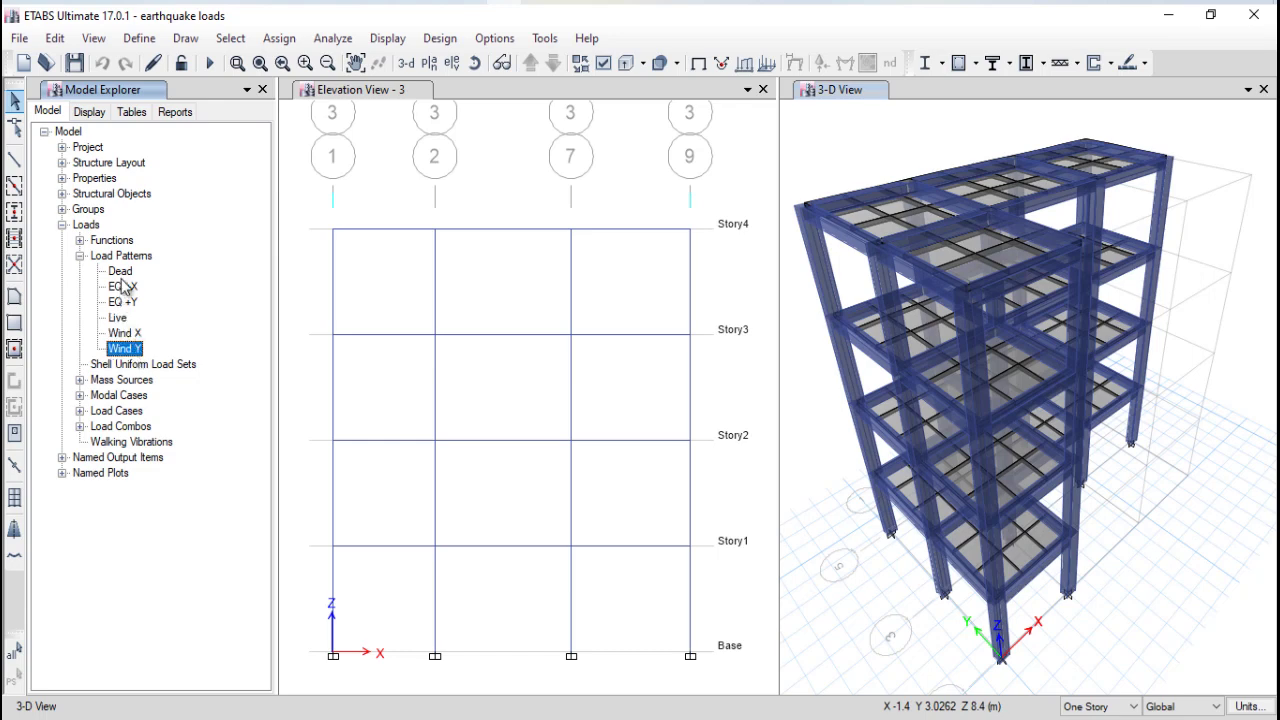
click(124, 287)
click(132, 304)
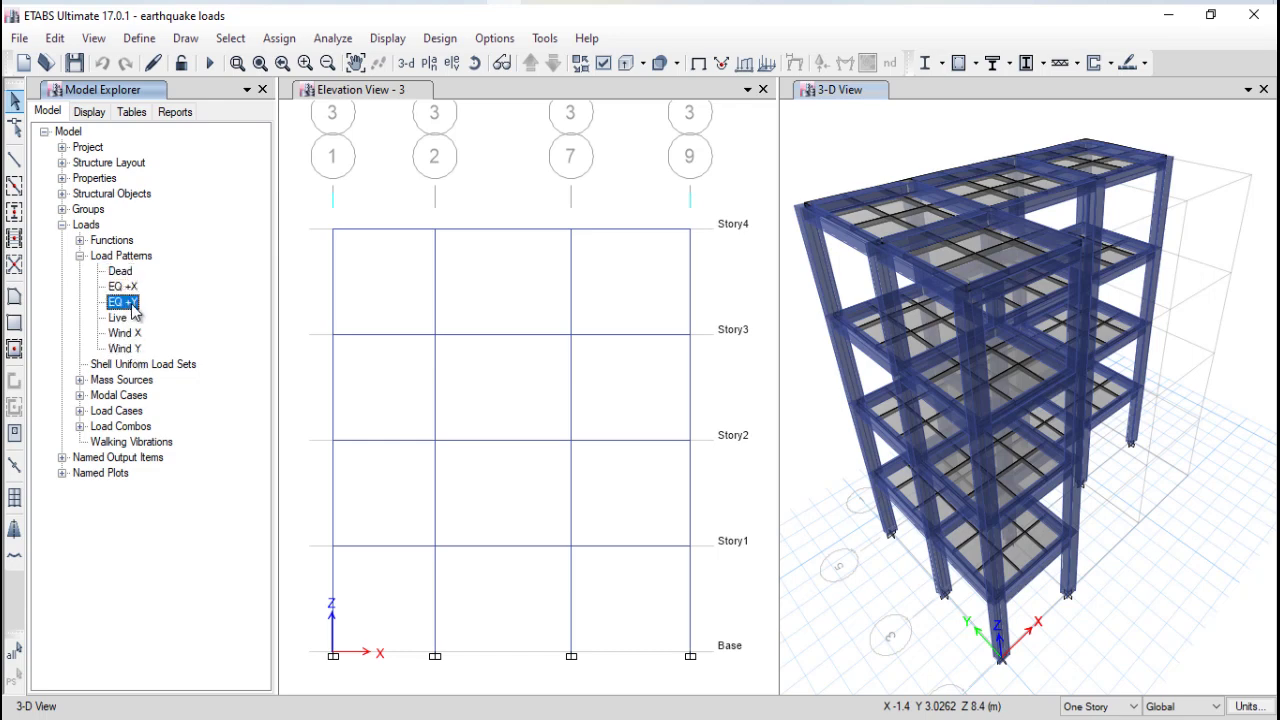
Step: Look through the defined load cases and the full list of load combinations
click(79, 411)
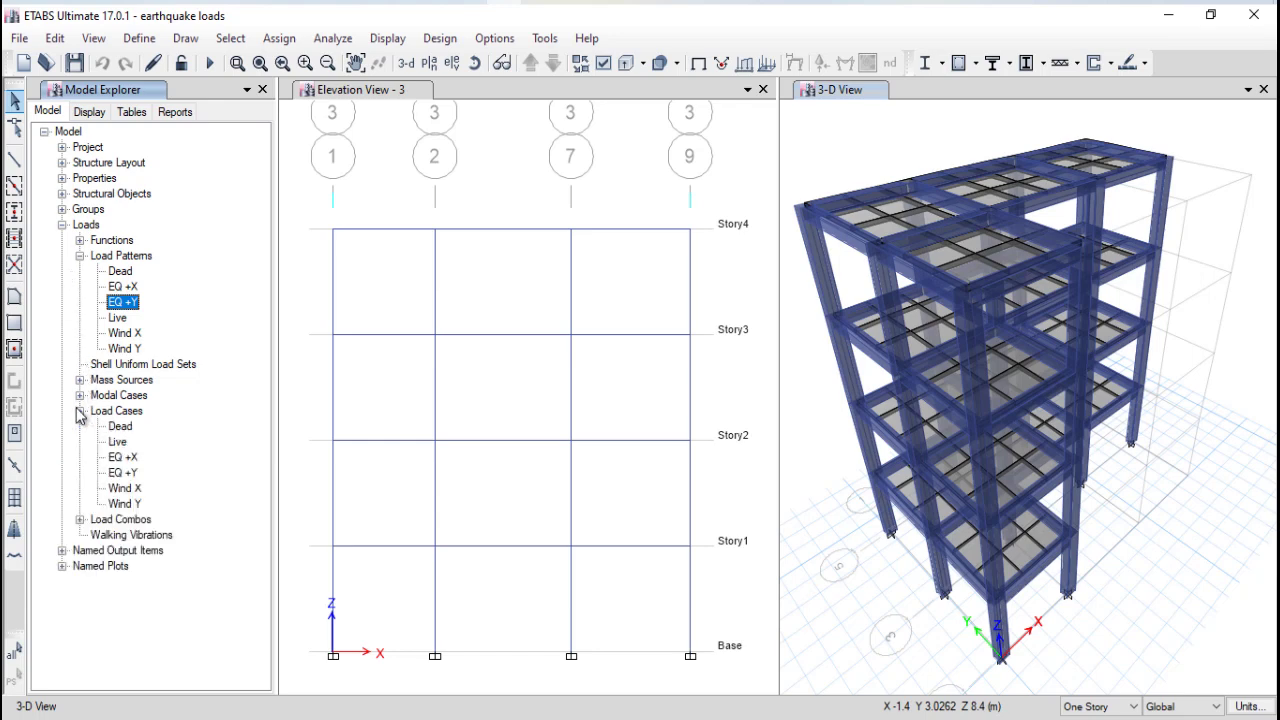
click(119, 427)
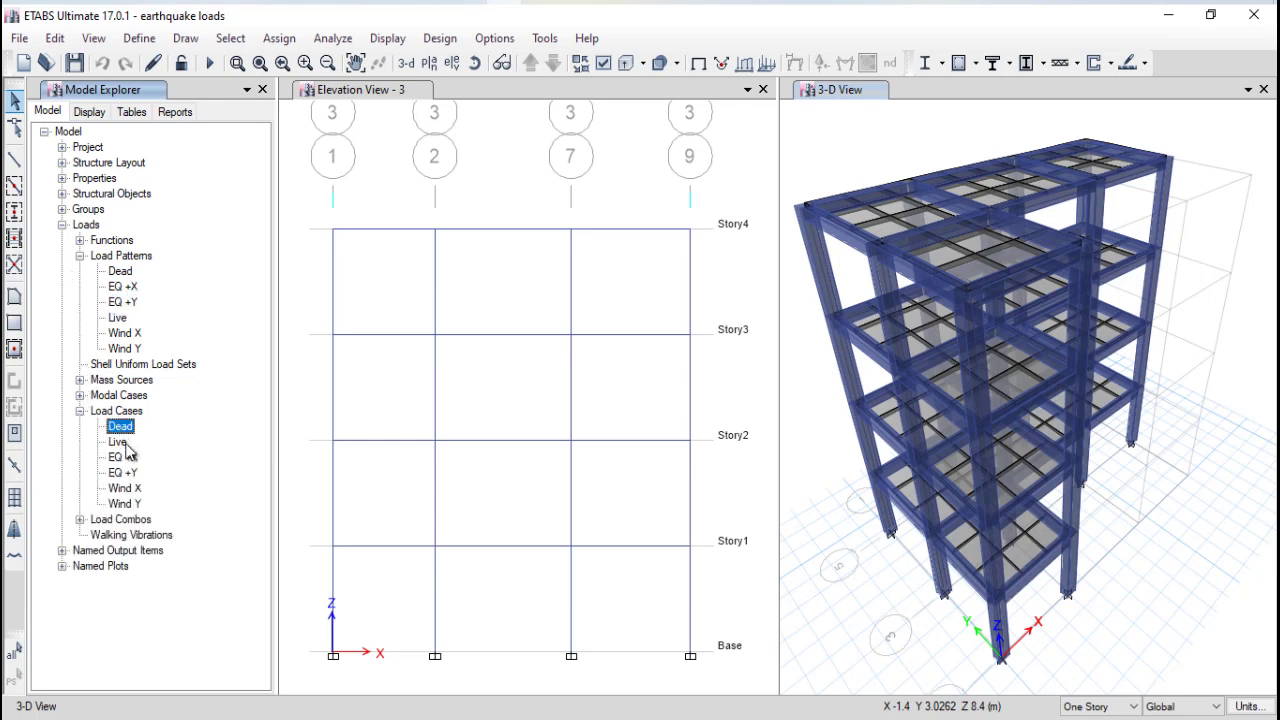
click(124, 443)
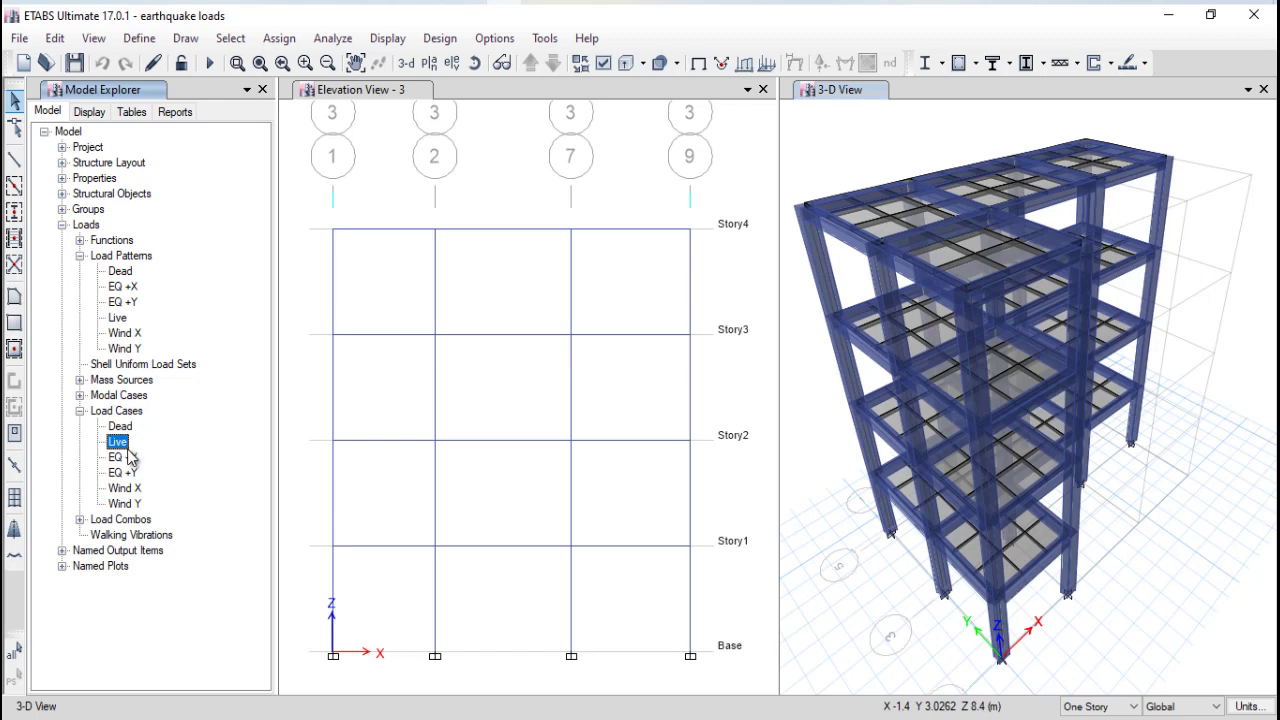
click(80, 520)
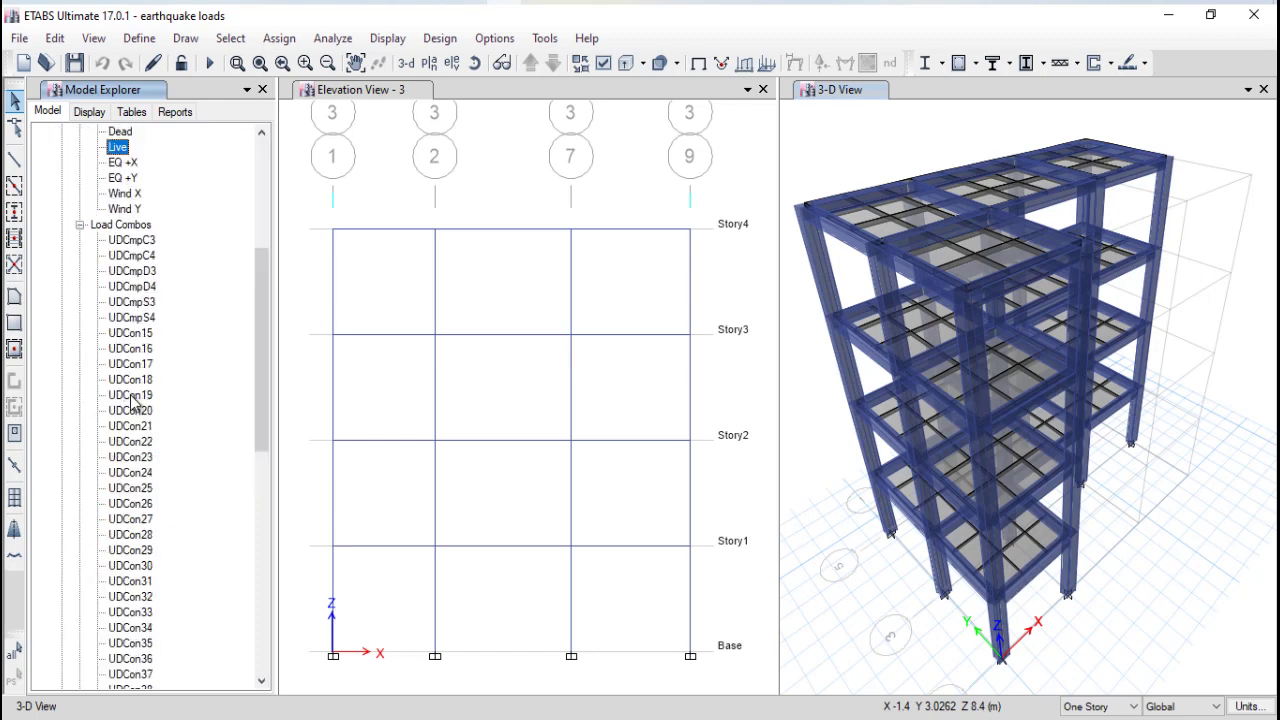
scroll(133, 402, down, 20)
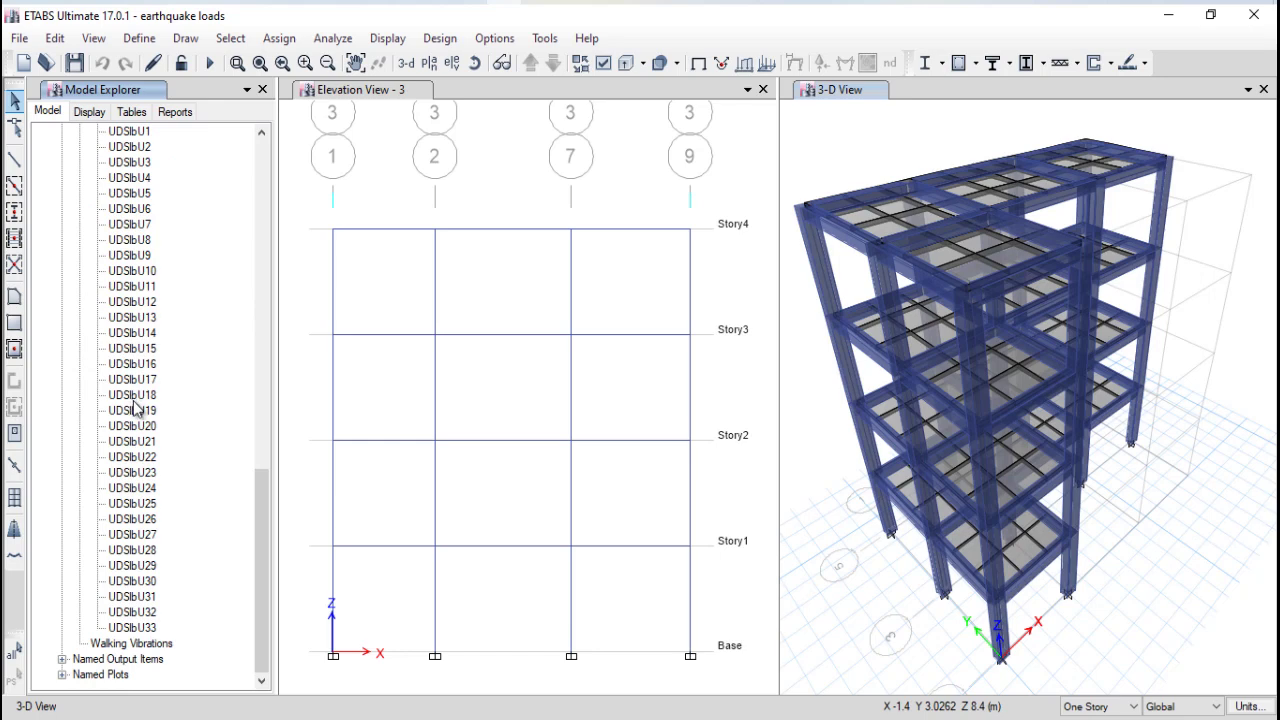
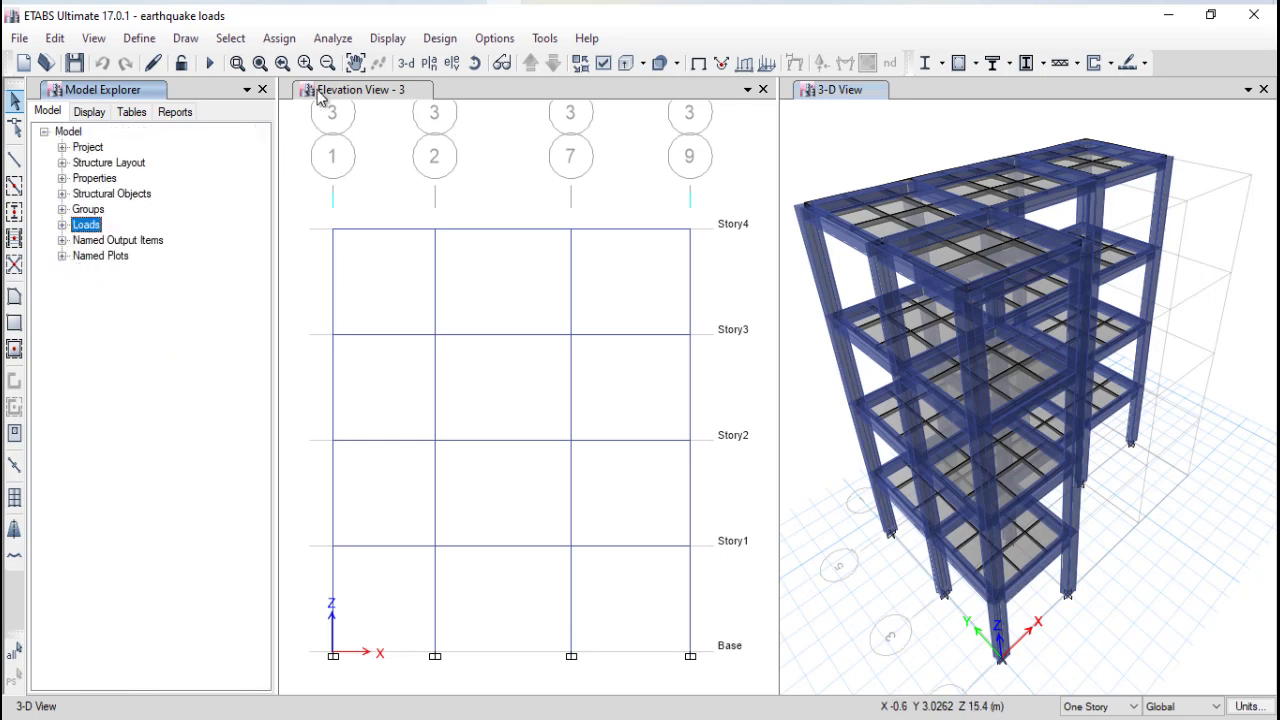
Step: Run a model check with all joint, frame, shell, other and fix options selected, and close the report after reading it
click(333, 38)
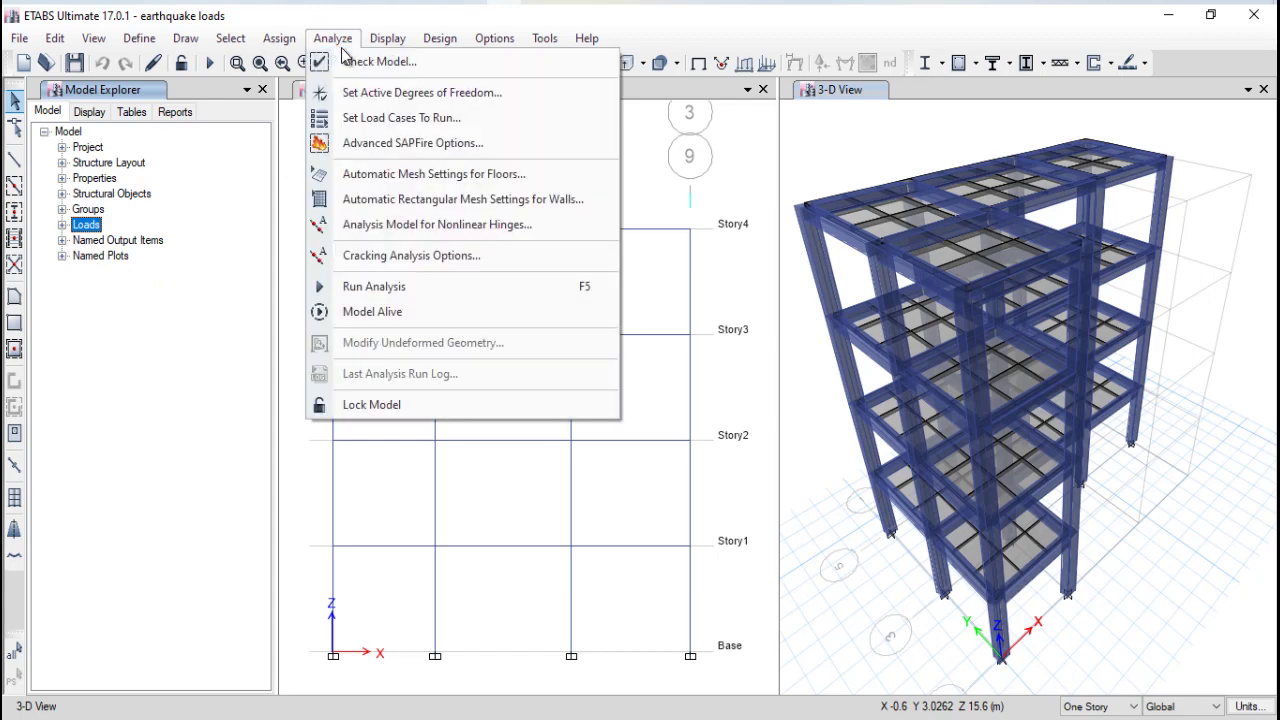
click(358, 61)
click(637, 595)
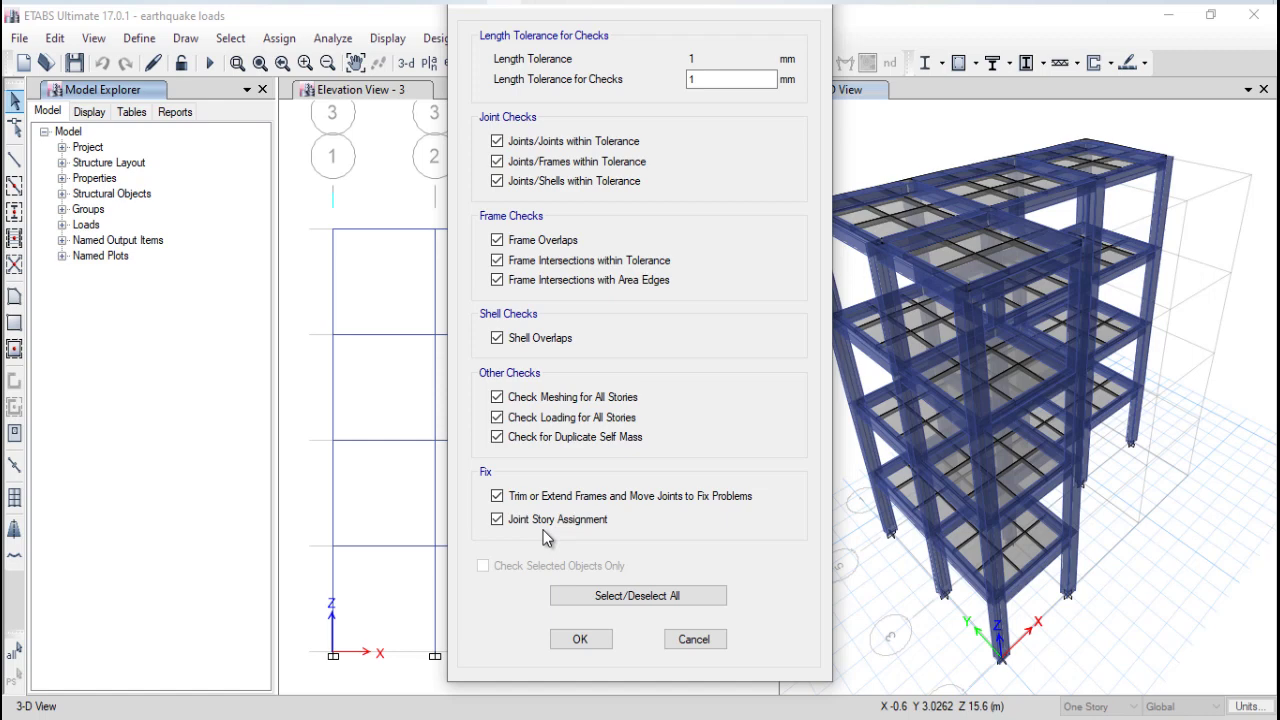
click(582, 640)
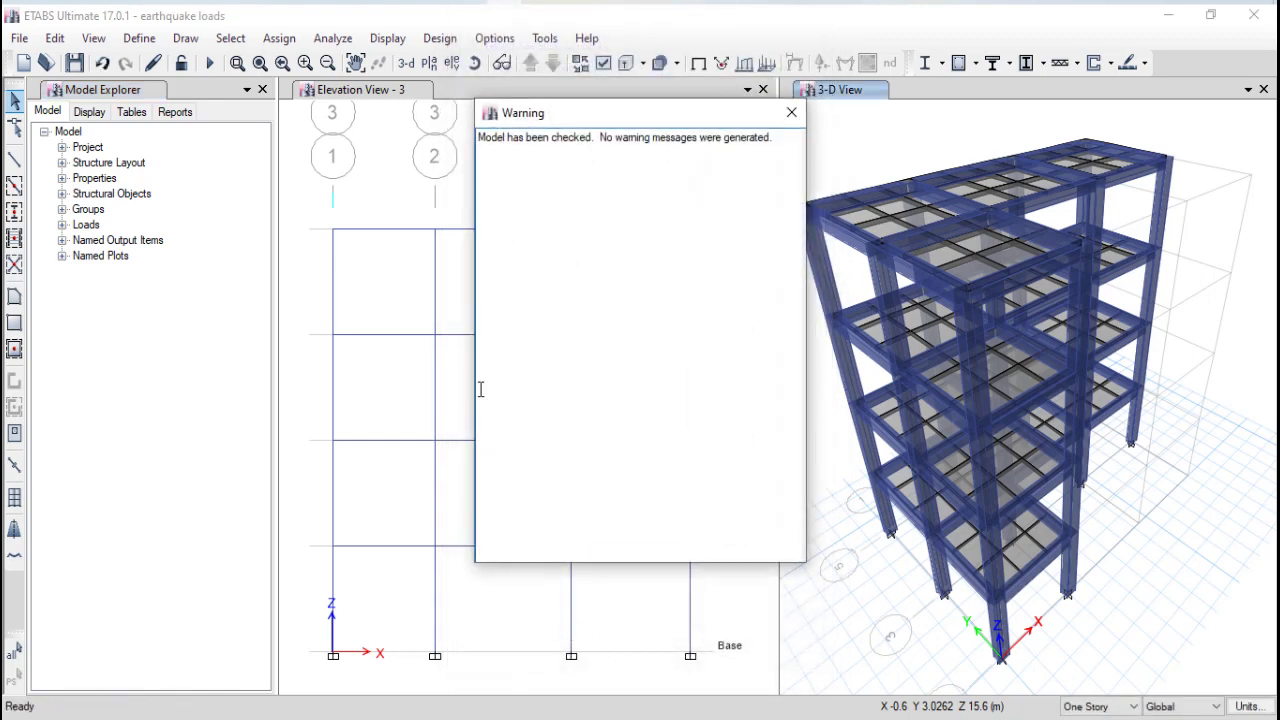
drag(489, 140, 771, 139)
click(603, 139)
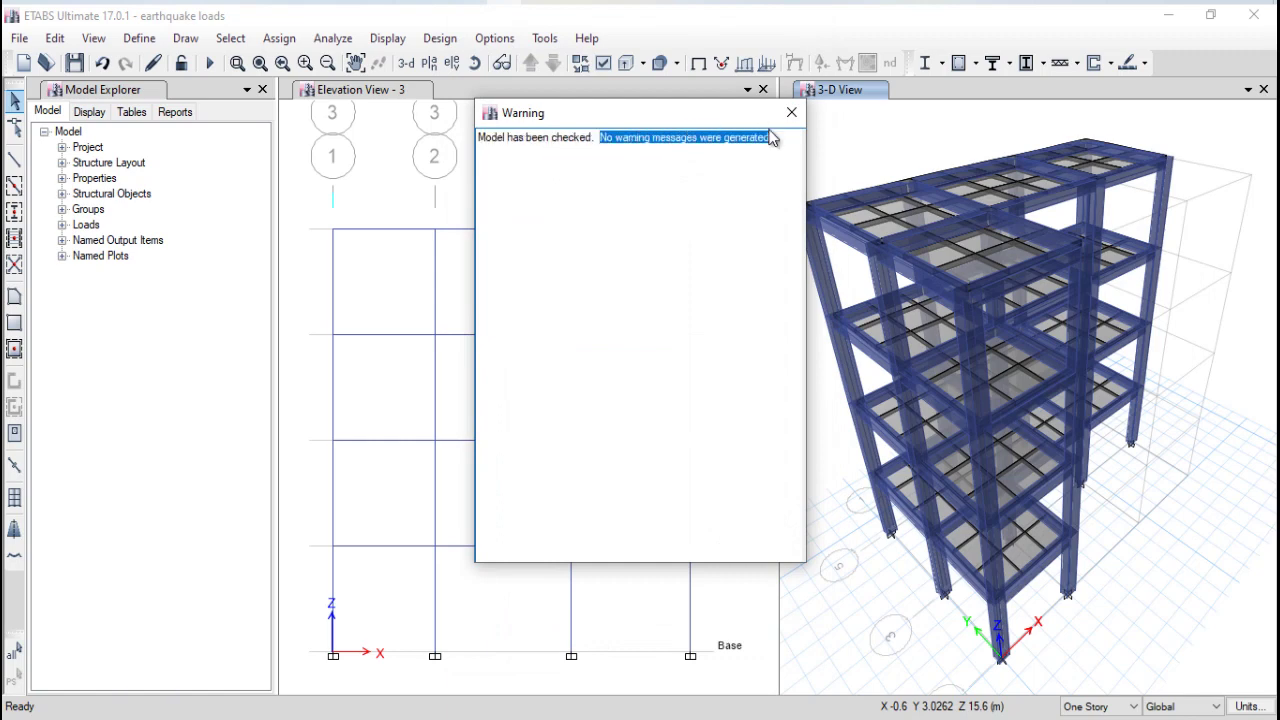
click(771, 194)
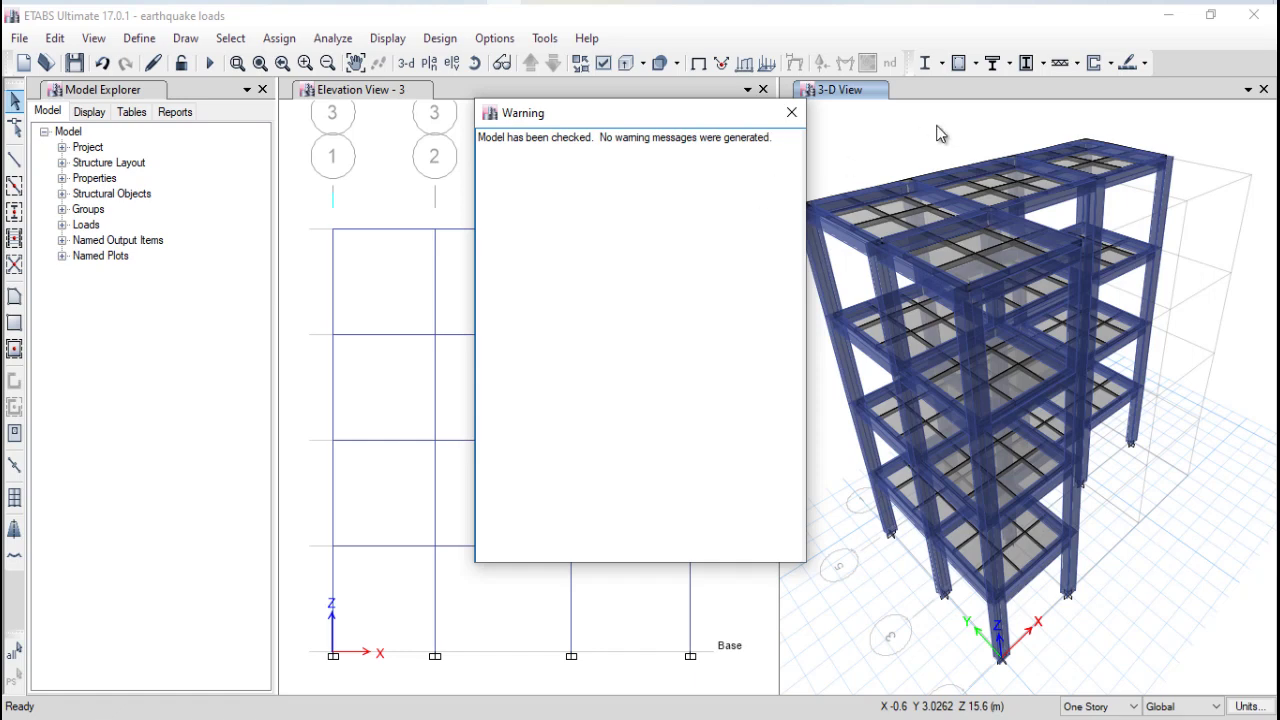
click(791, 112)
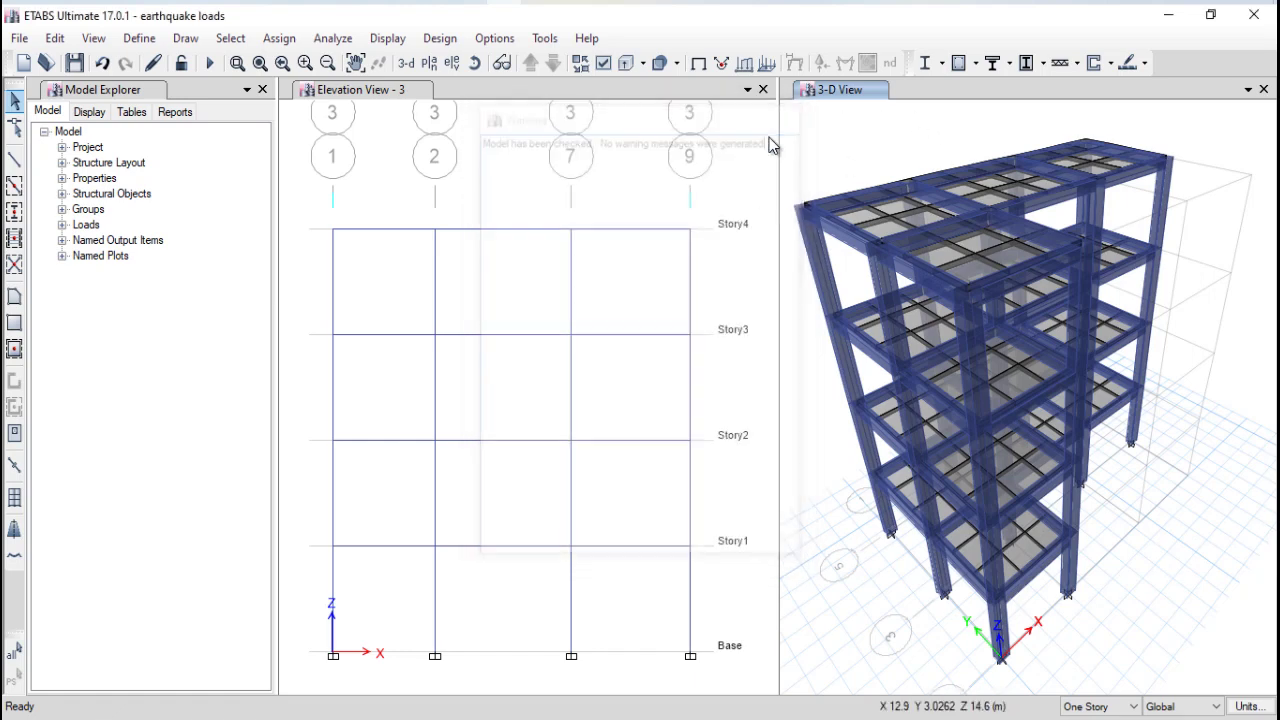
Step: Set the design code to IS 456:2000 in the concrete frame design preferences
click(439, 40)
mouse_move(477, 88)
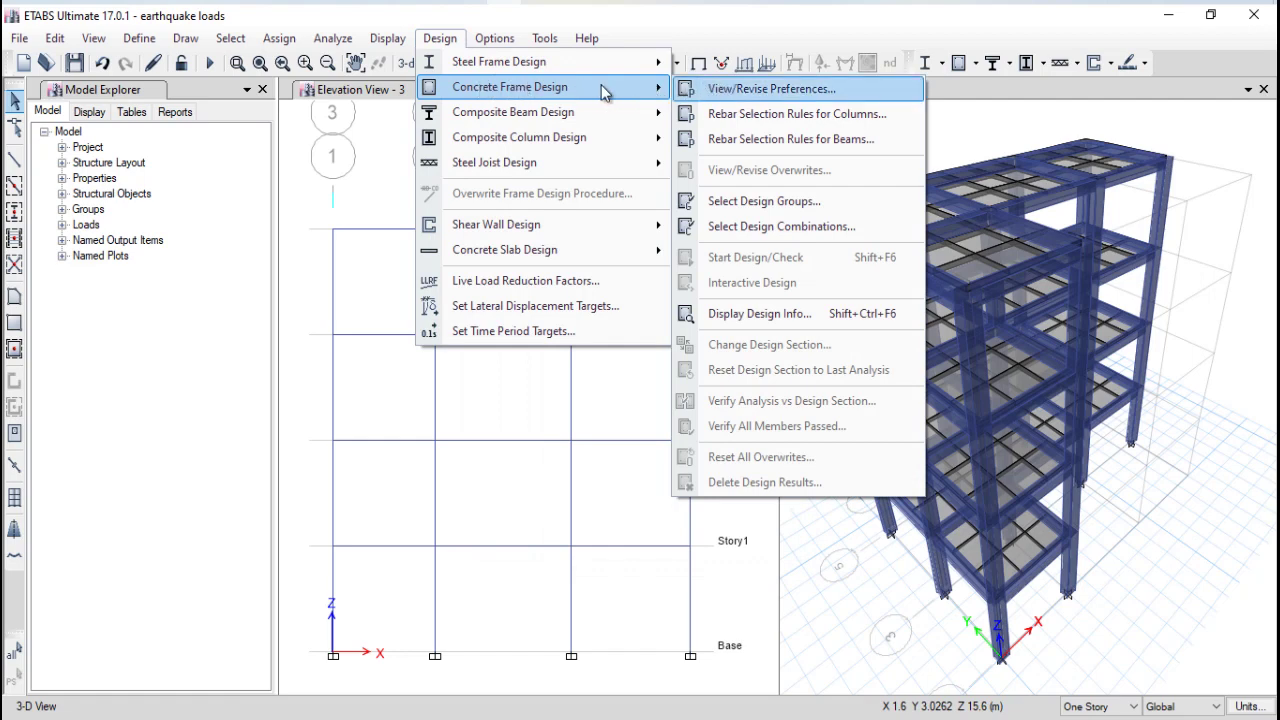
click(743, 96)
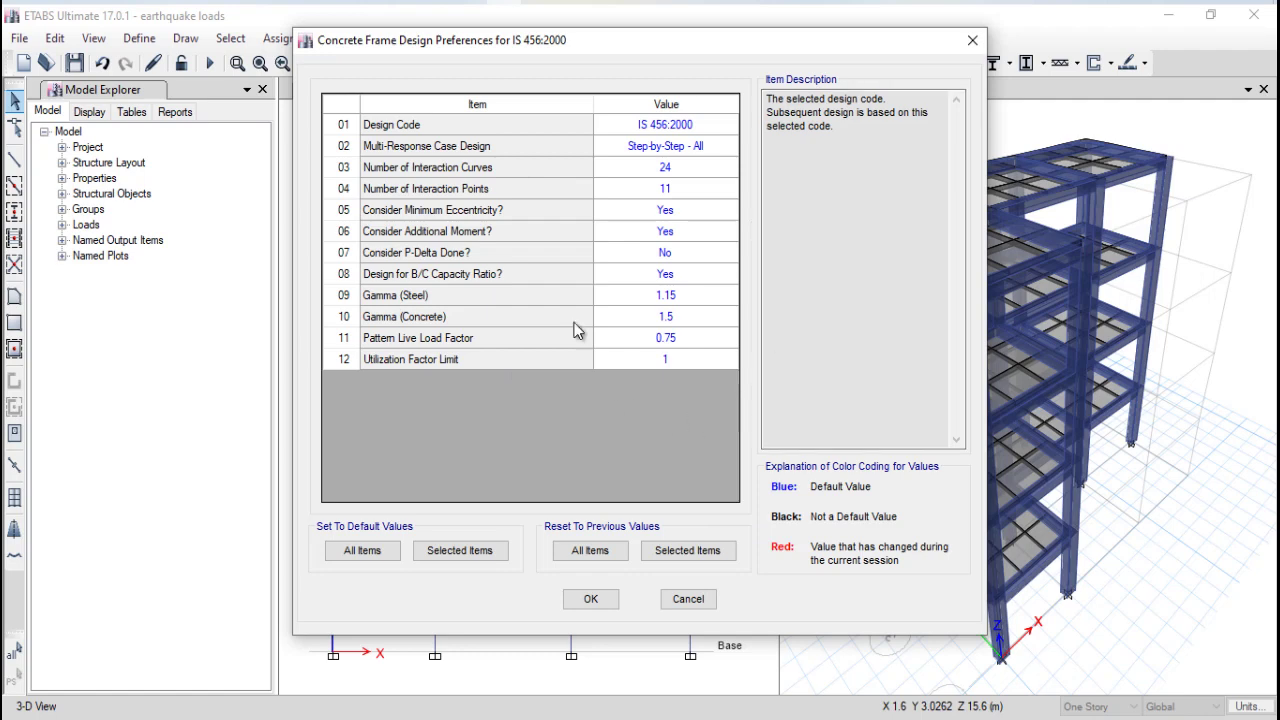
click(648, 131)
click(650, 135)
click(652, 137)
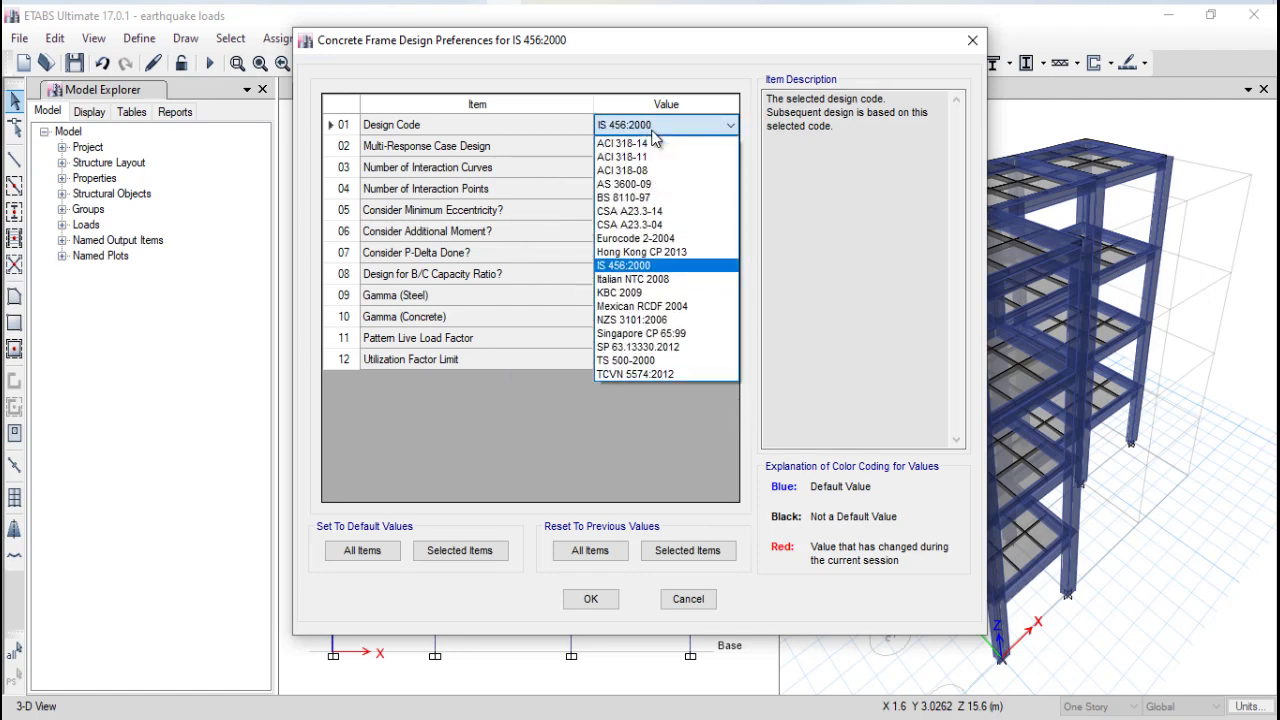
click(656, 266)
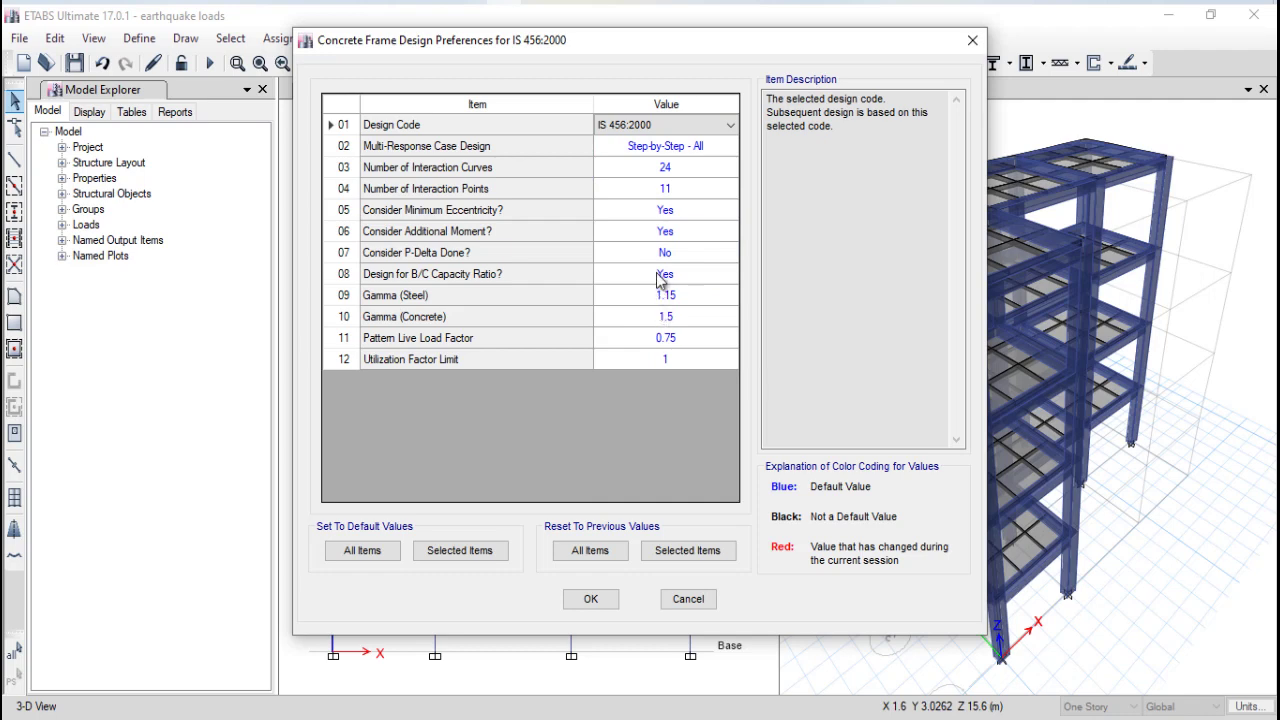
click(654, 138)
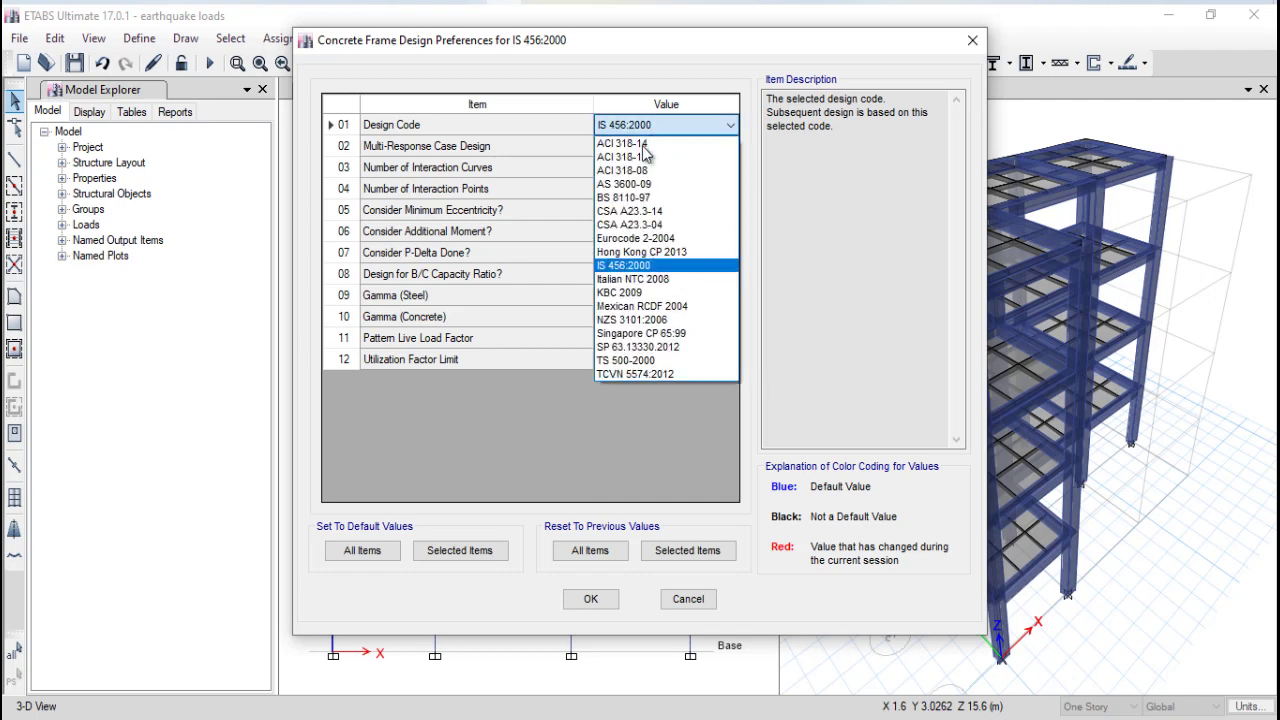
click(601, 414)
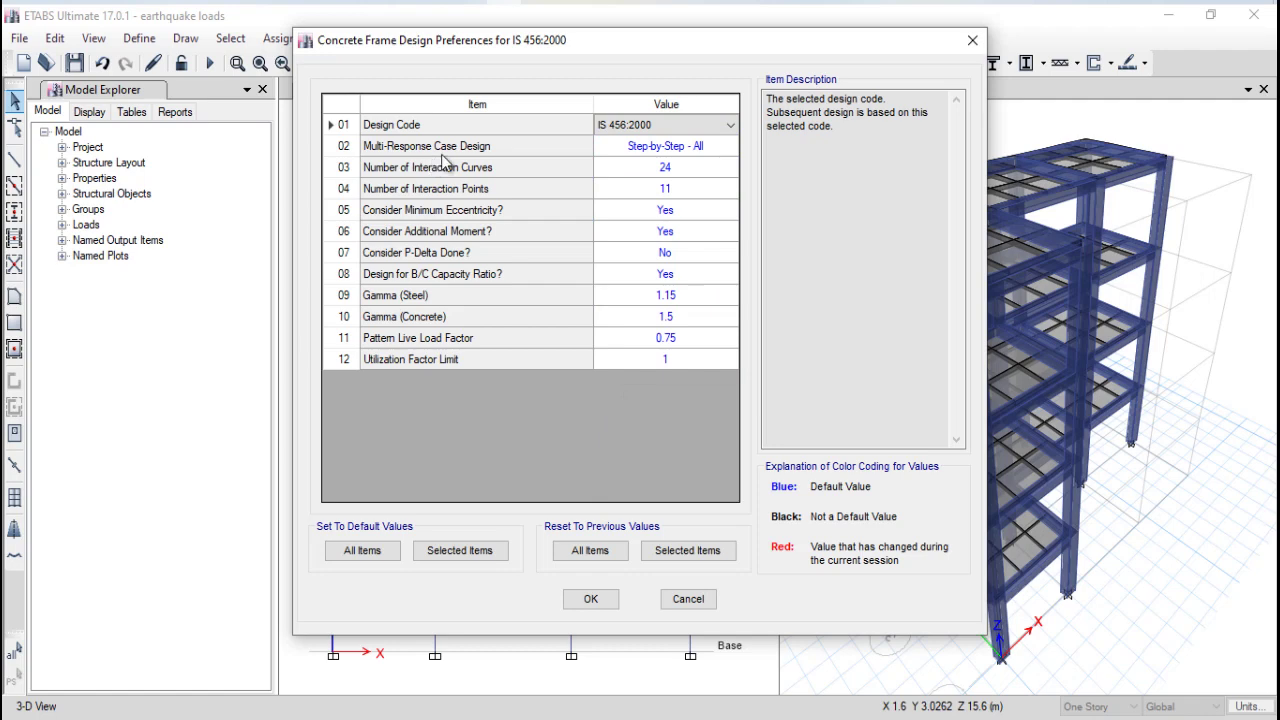
Step: Read the descriptions of the multi-response case design, number of interaction curves and number of interaction points preferences
click(605, 152)
click(605, 152)
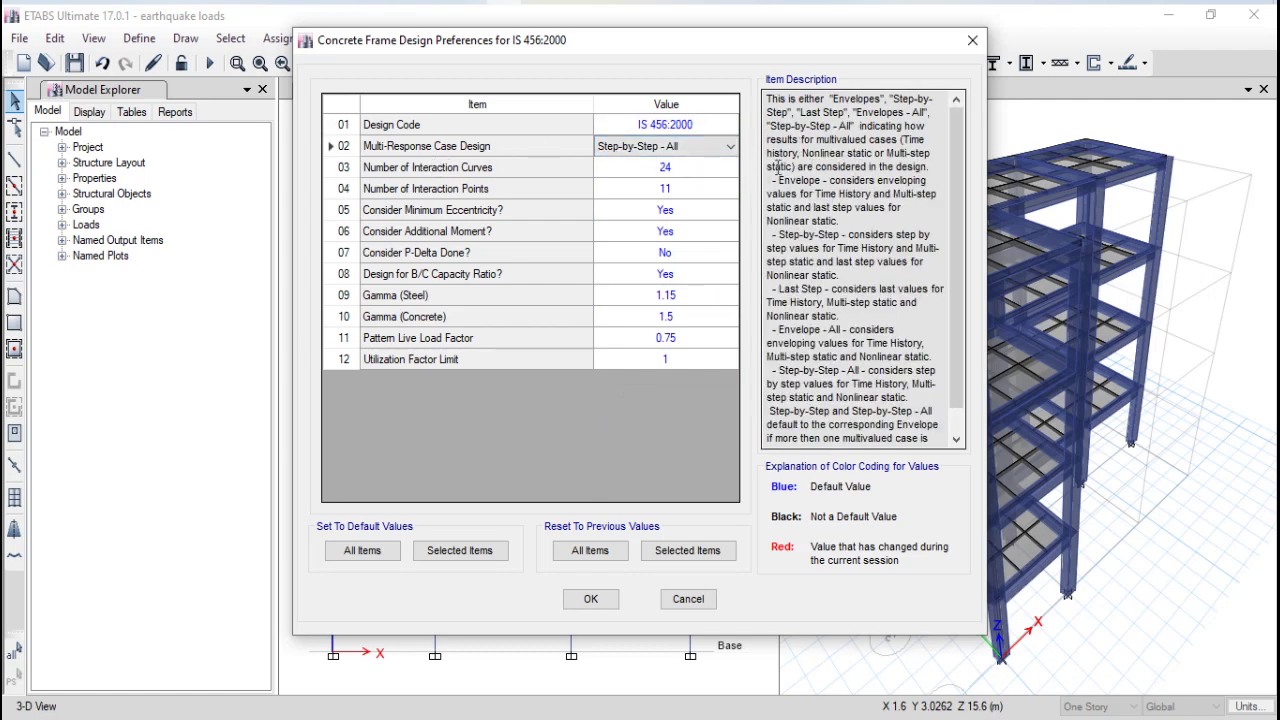
click(731, 147)
click(731, 148)
drag(961, 150, 837, 155)
click(681, 168)
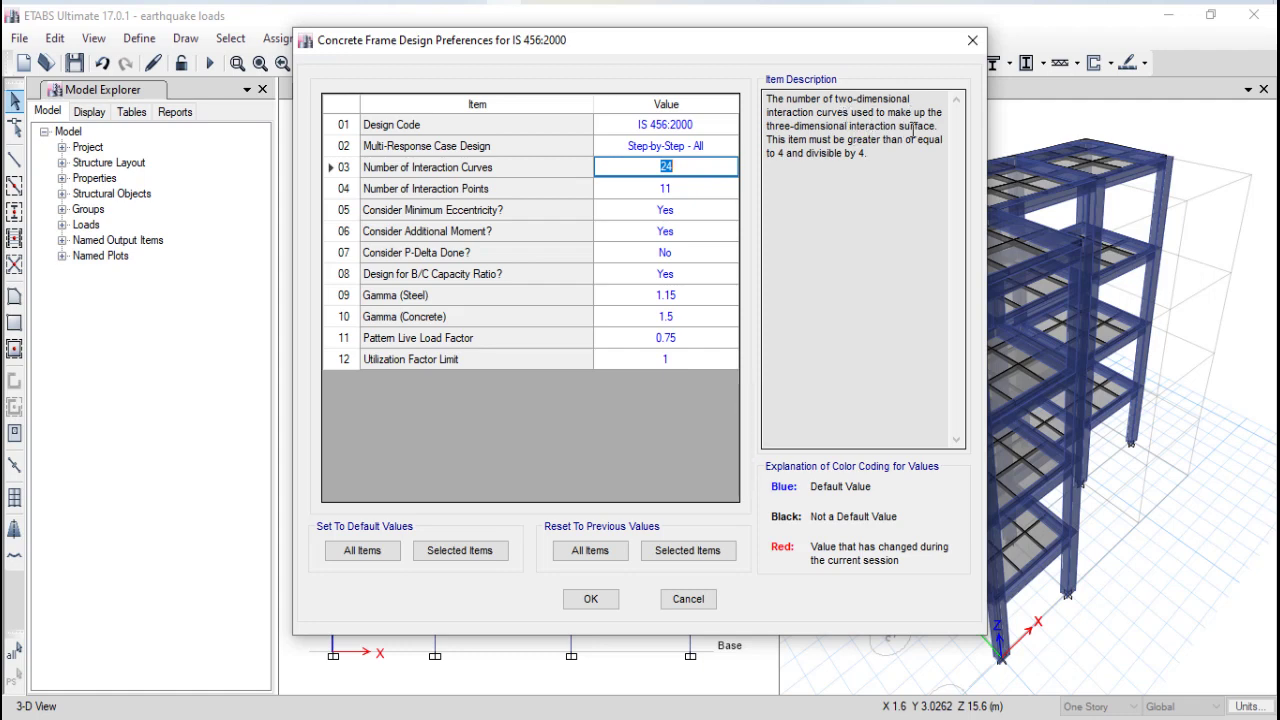
click(905, 165)
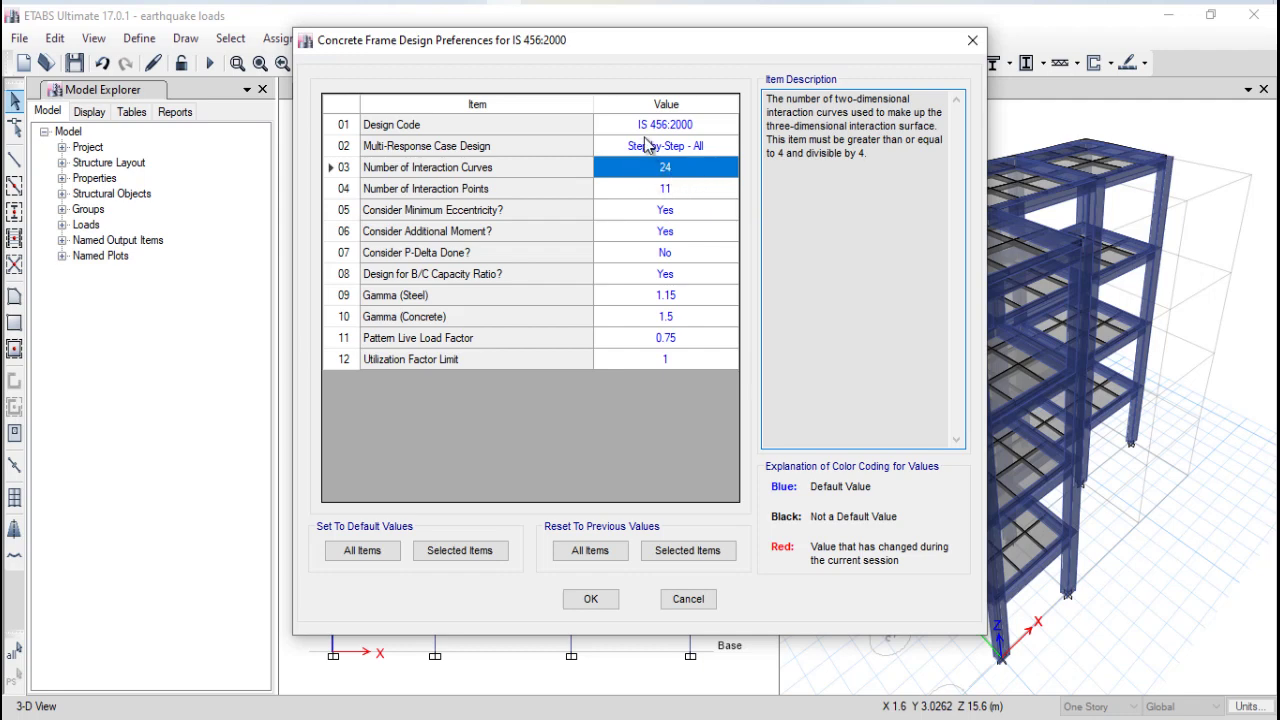
click(690, 188)
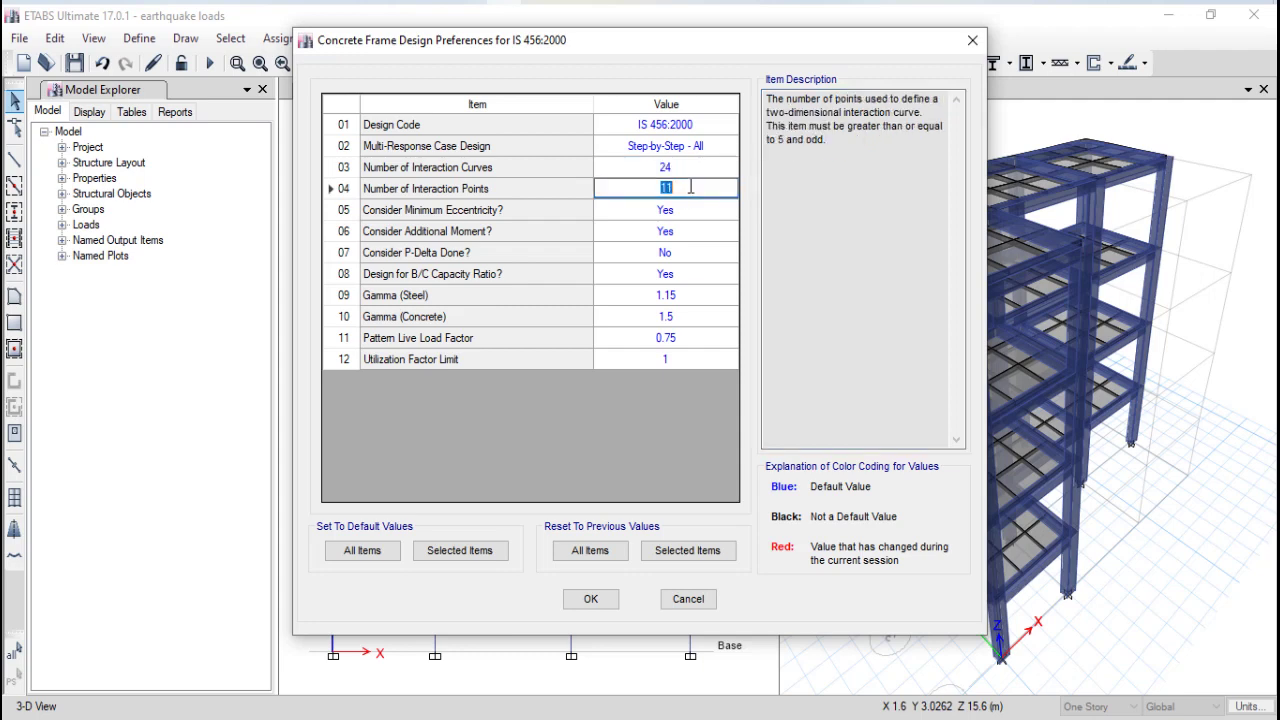
click(808, 175)
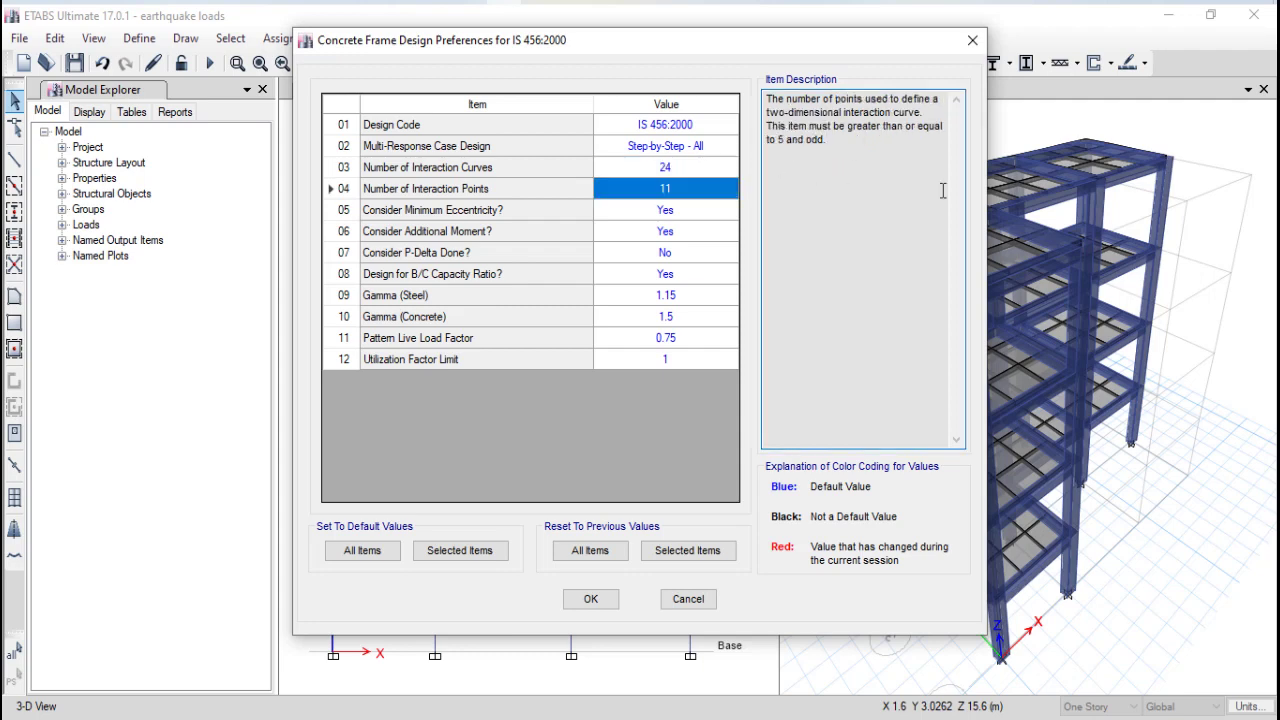
Step: Read the descriptions of the minimum eccentricity, additional moment and P-Delta preferences and look at their options
click(678, 214)
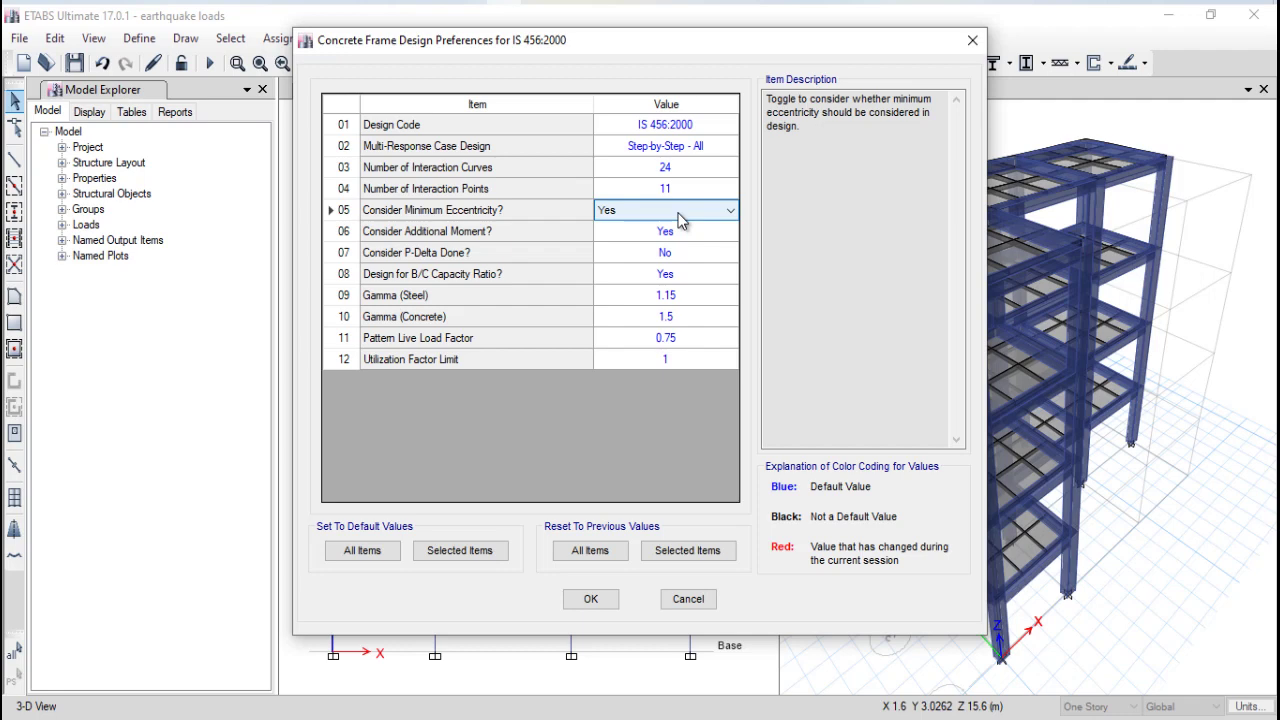
click(678, 219)
click(680, 224)
click(789, 217)
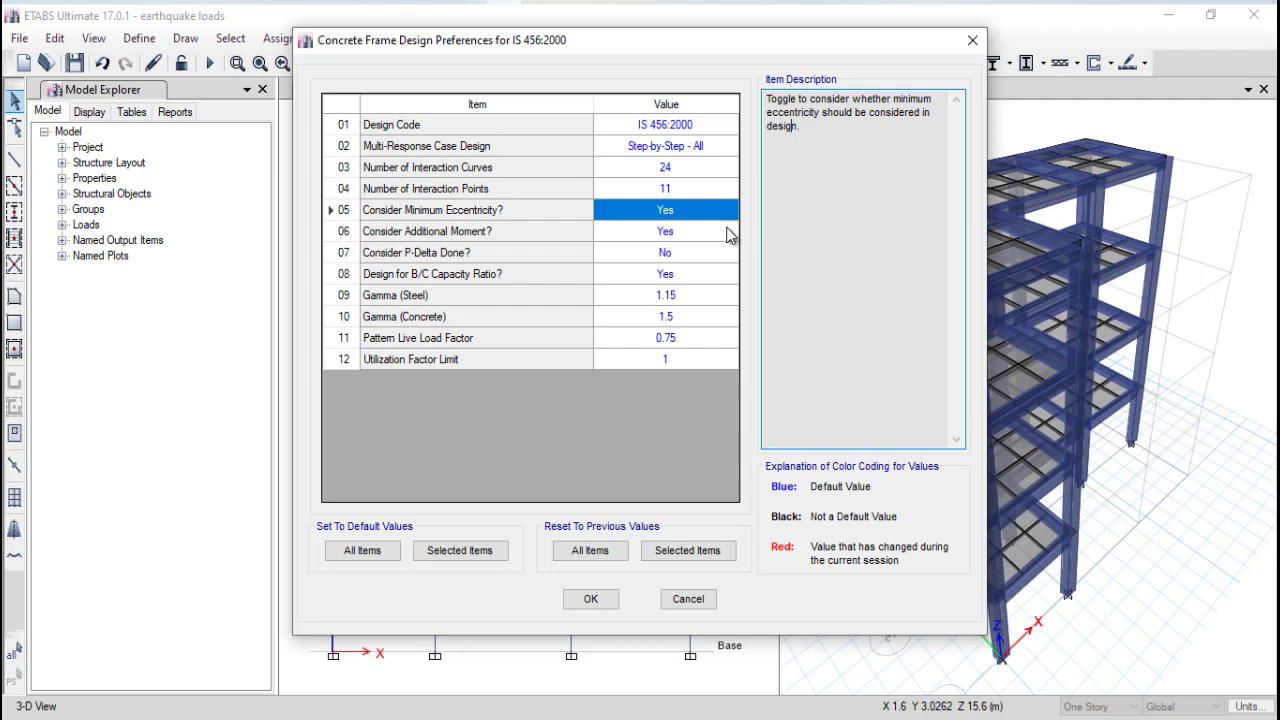
click(729, 234)
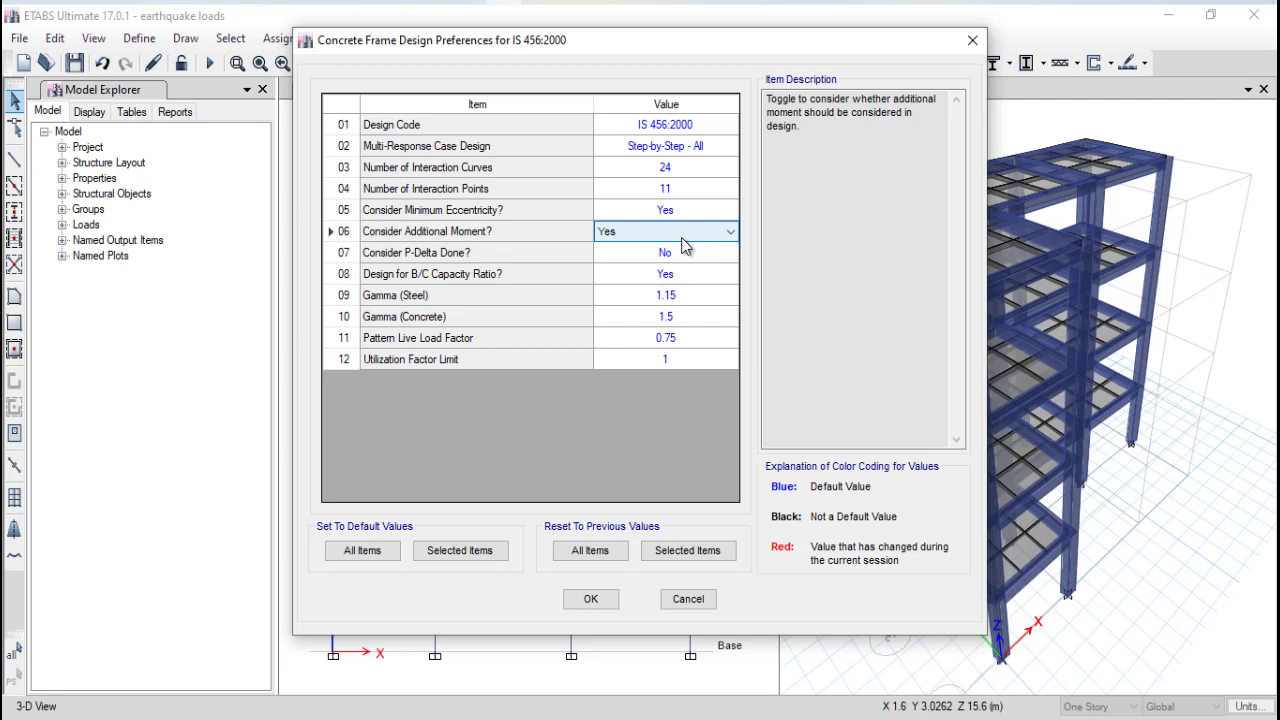
click(790, 265)
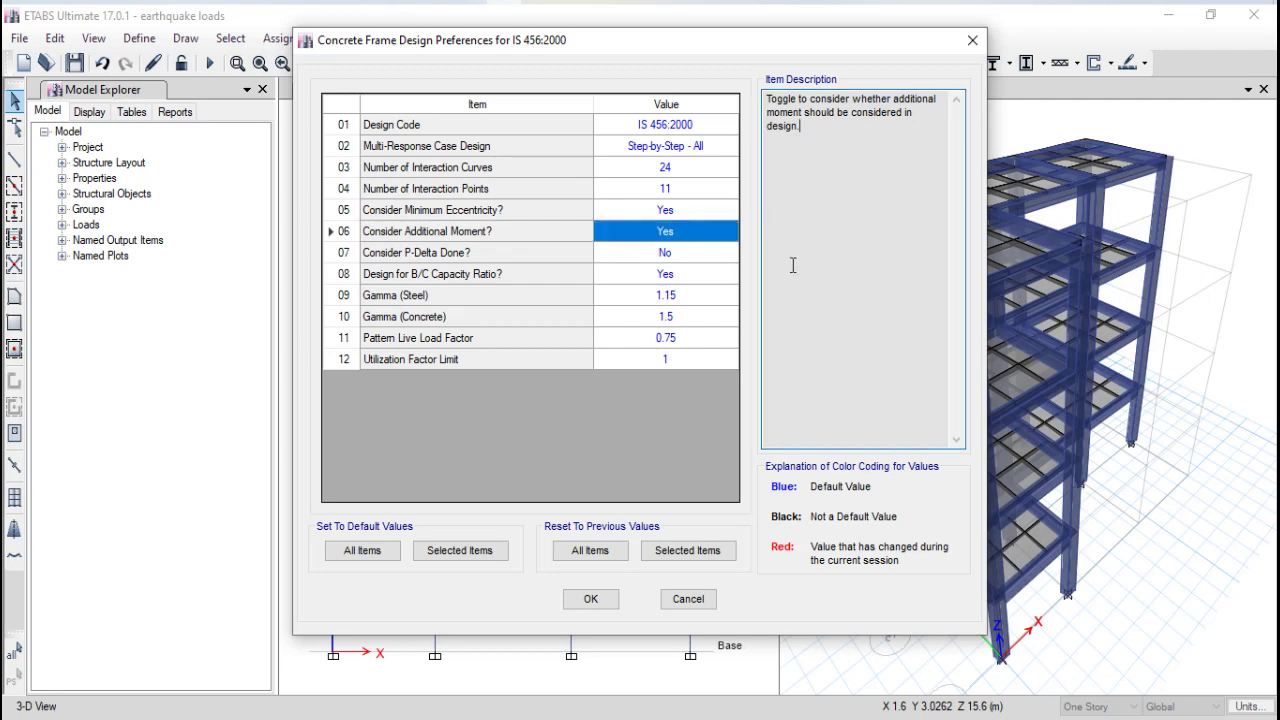
click(640, 272)
click(645, 254)
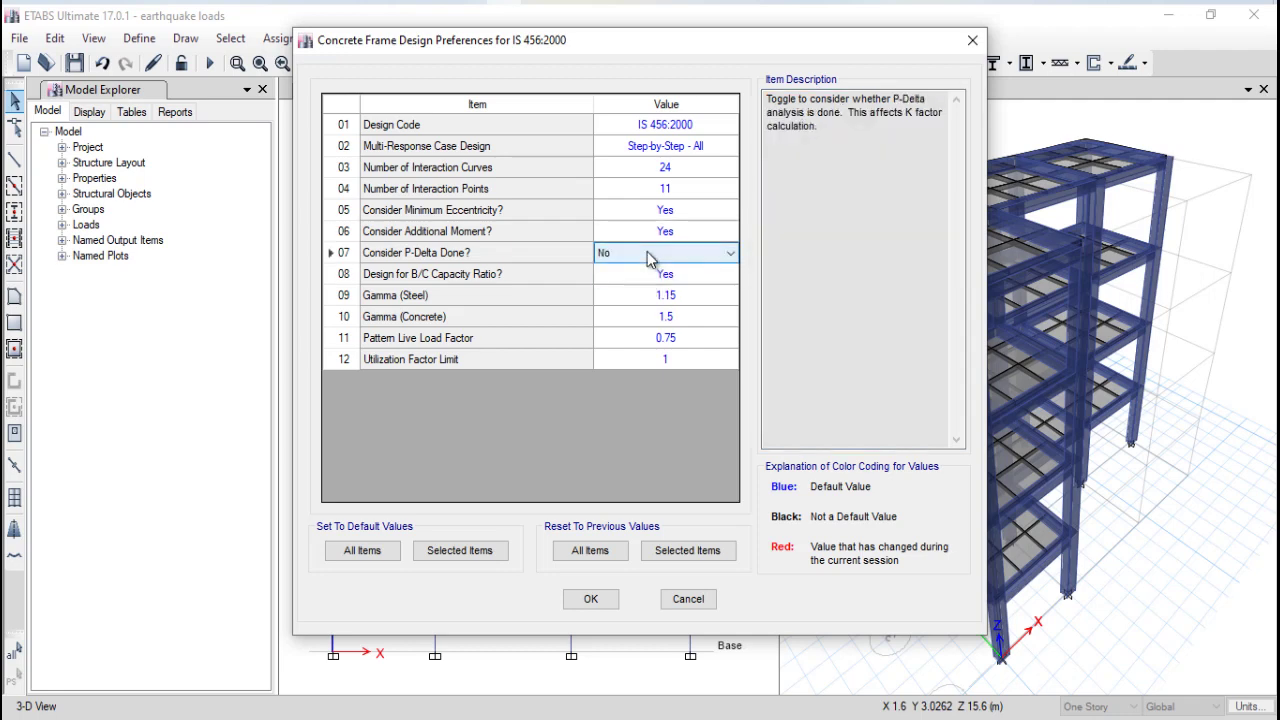
click(648, 256)
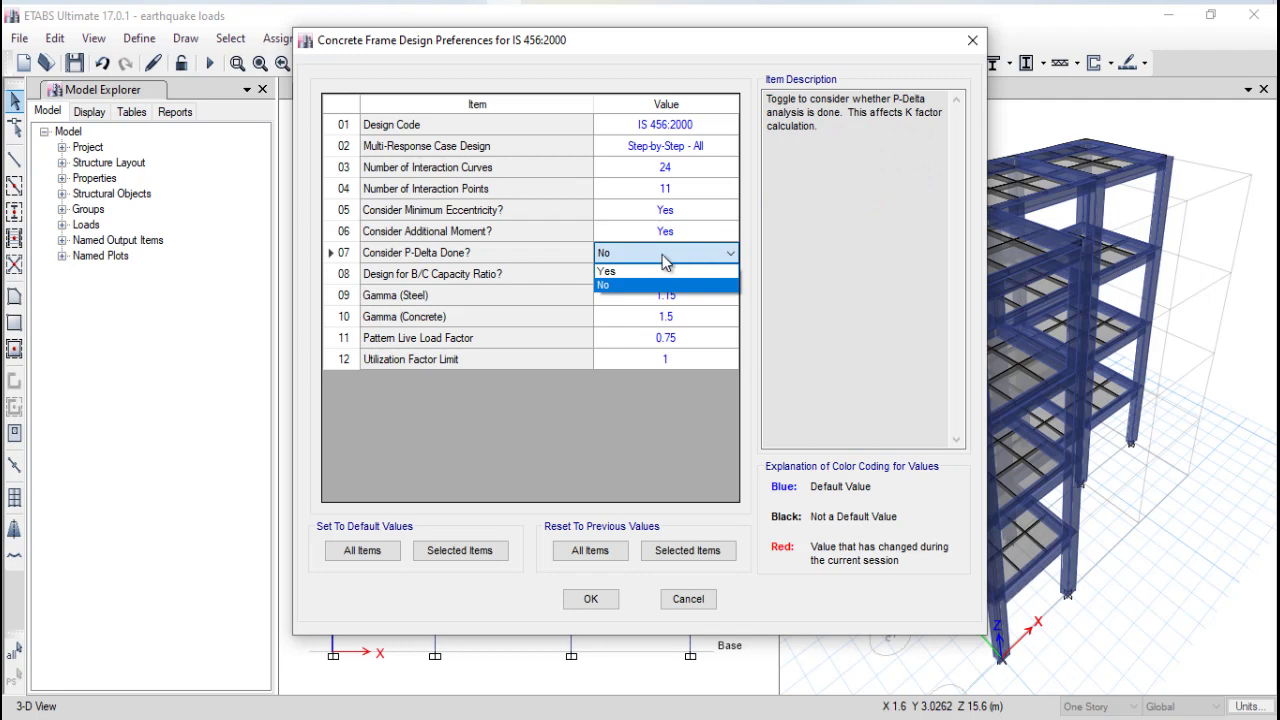
click(826, 250)
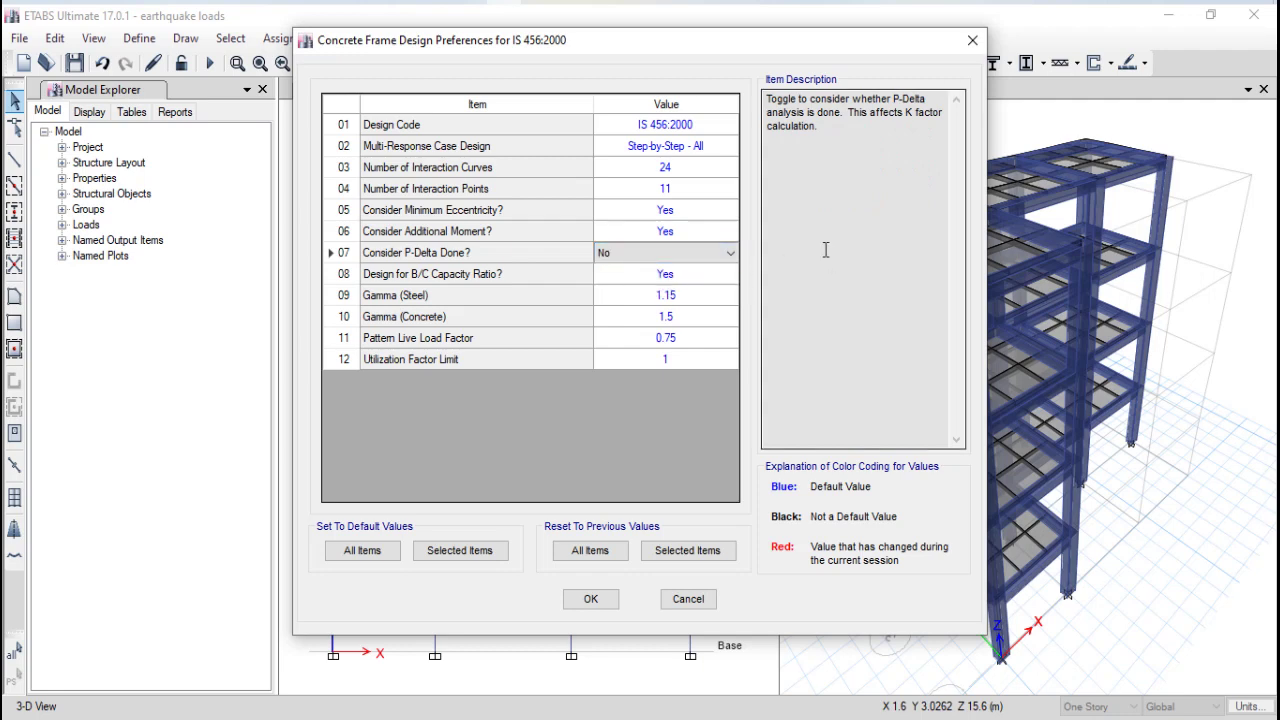
Step: Set Consider P-Delta Done to No and accept the concrete frame design preferences
click(730, 253)
click(700, 280)
click(698, 257)
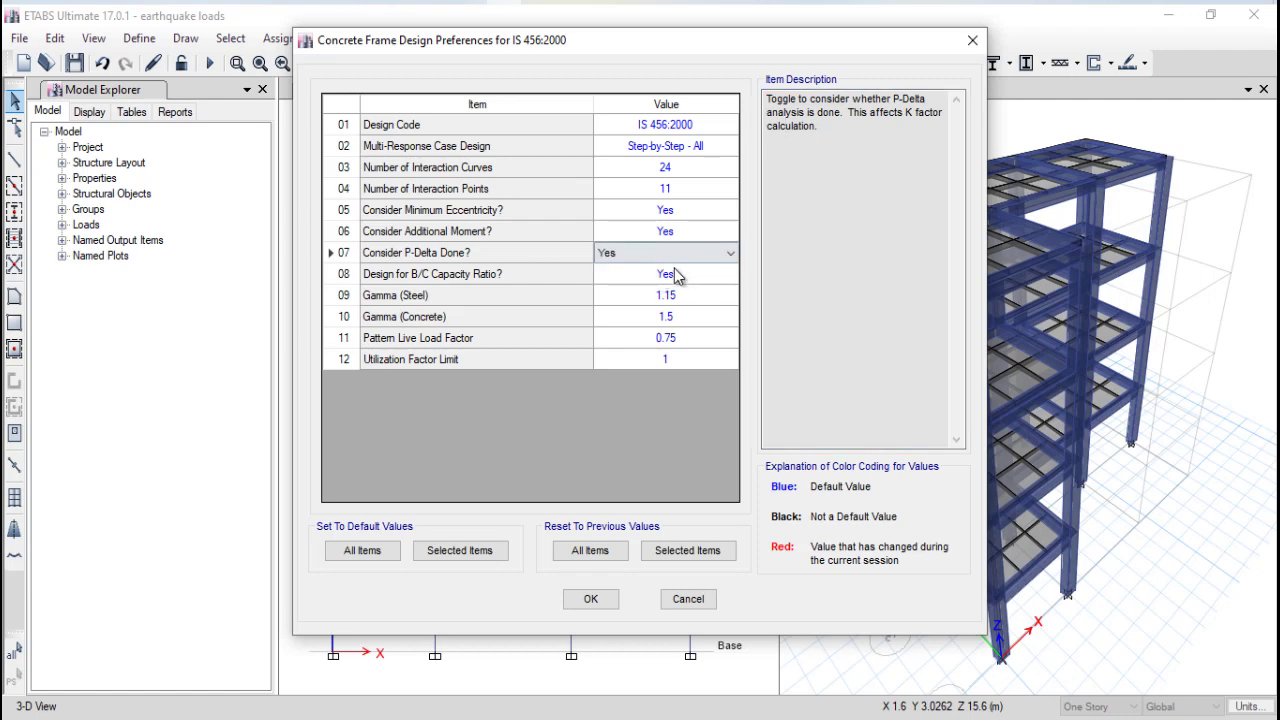
click(658, 257)
click(683, 271)
scroll(683, 285, down, 1)
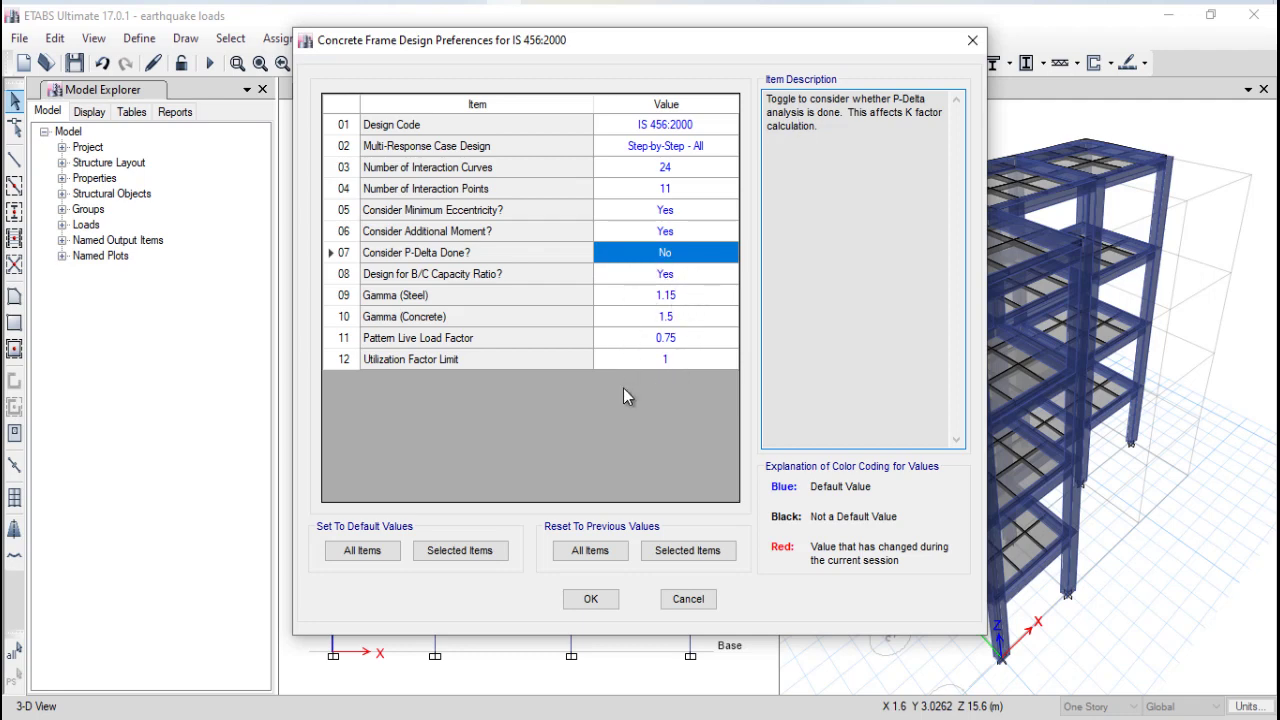
click(589, 599)
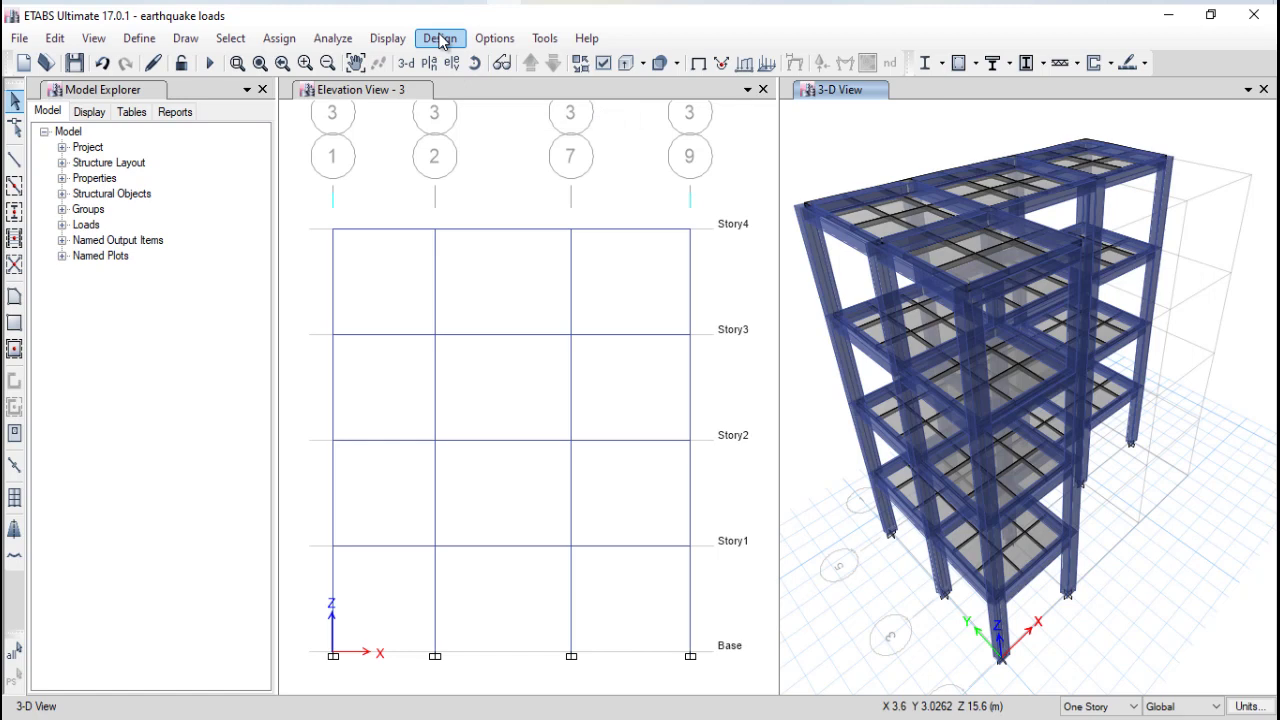
Step: In the column rebar selection rules, choose non-seismic longitudinal bars from 14 to 28 and a largest seismic longitudinal bar of 32
click(441, 40)
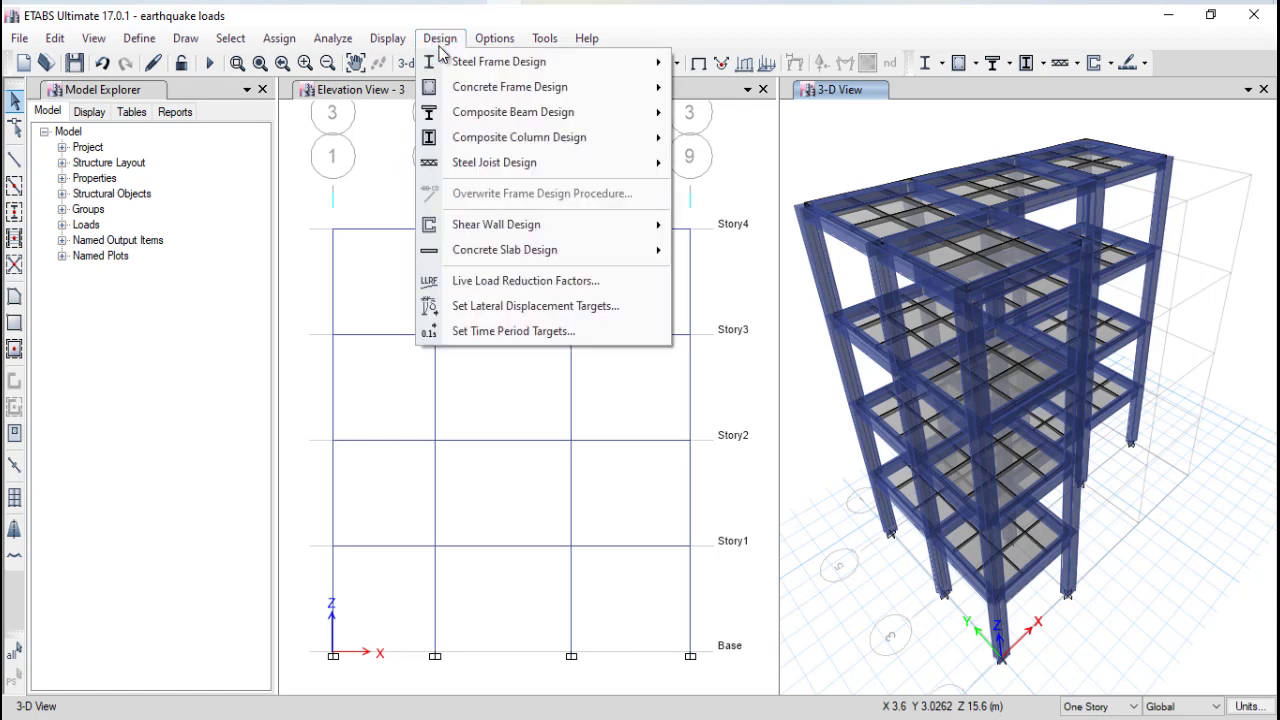
mouse_move(590, 100)
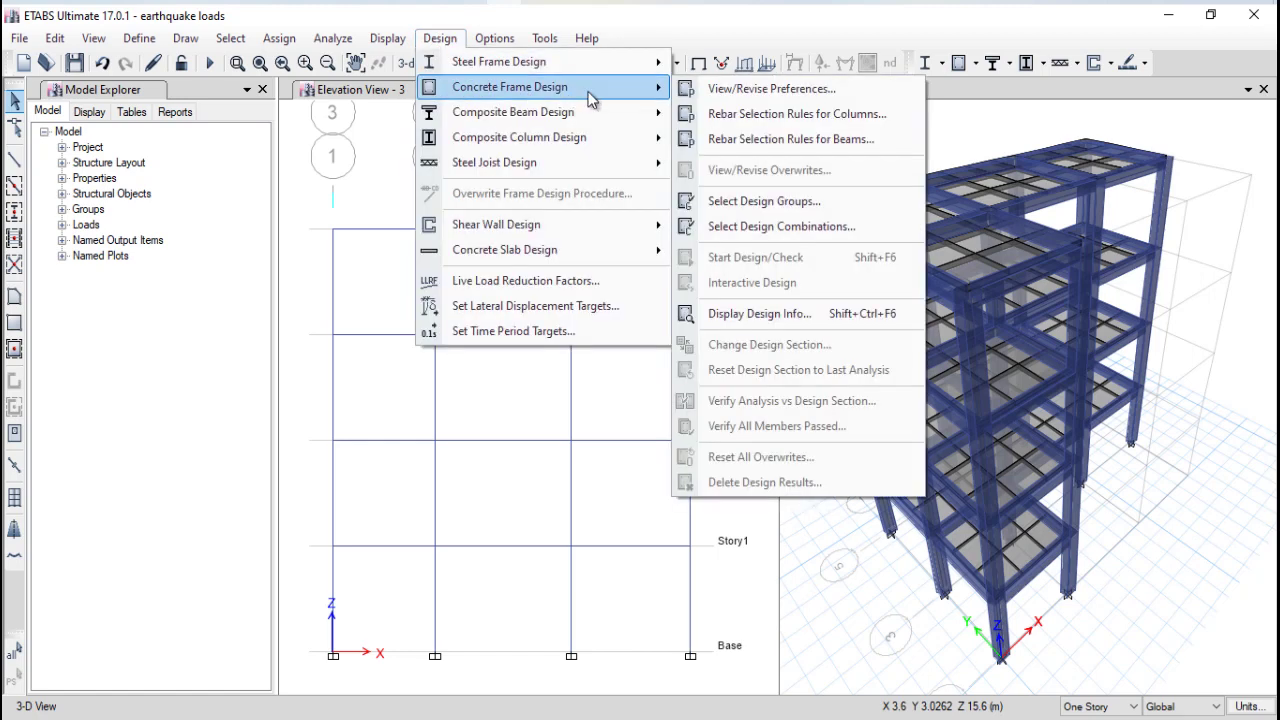
click(766, 117)
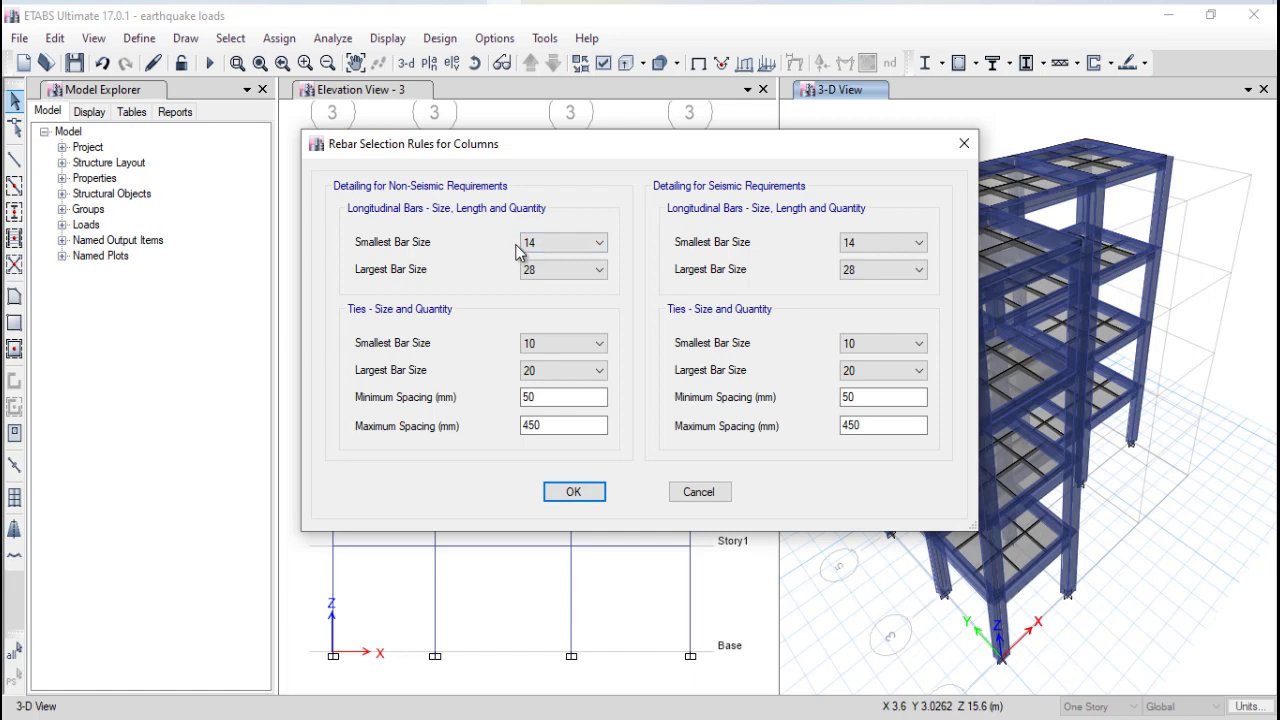
click(535, 248)
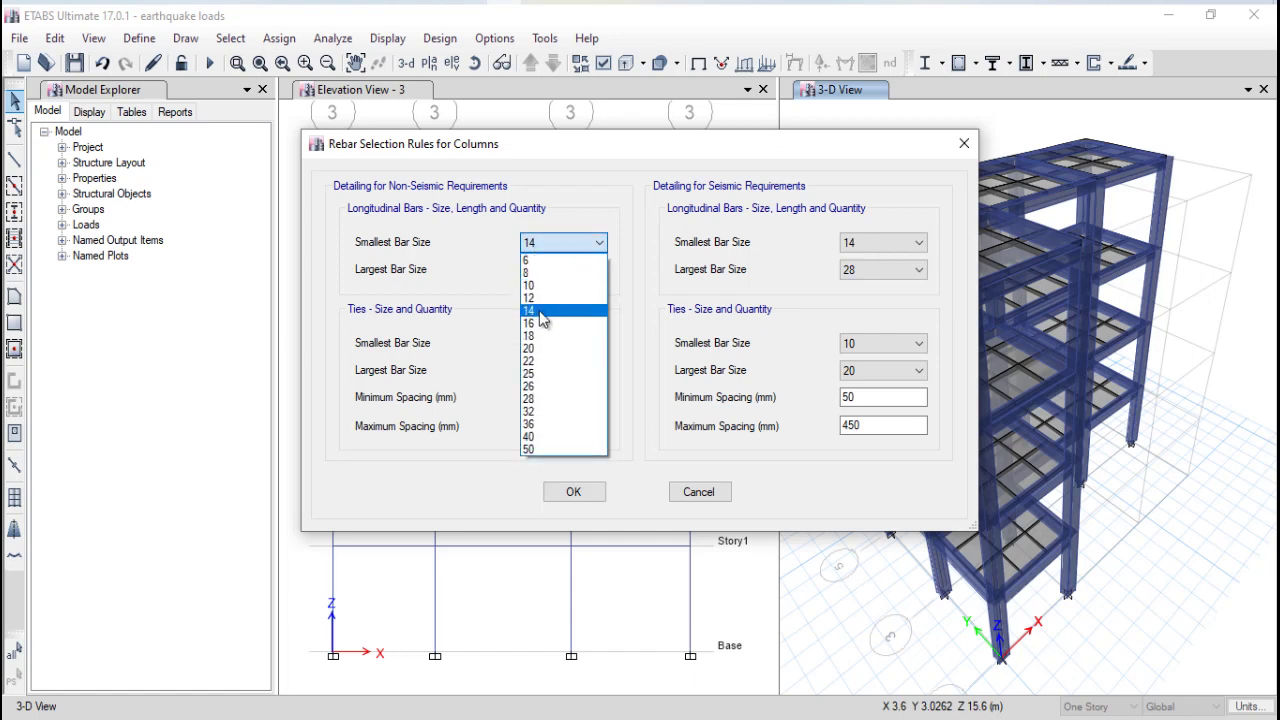
click(540, 312)
click(545, 272)
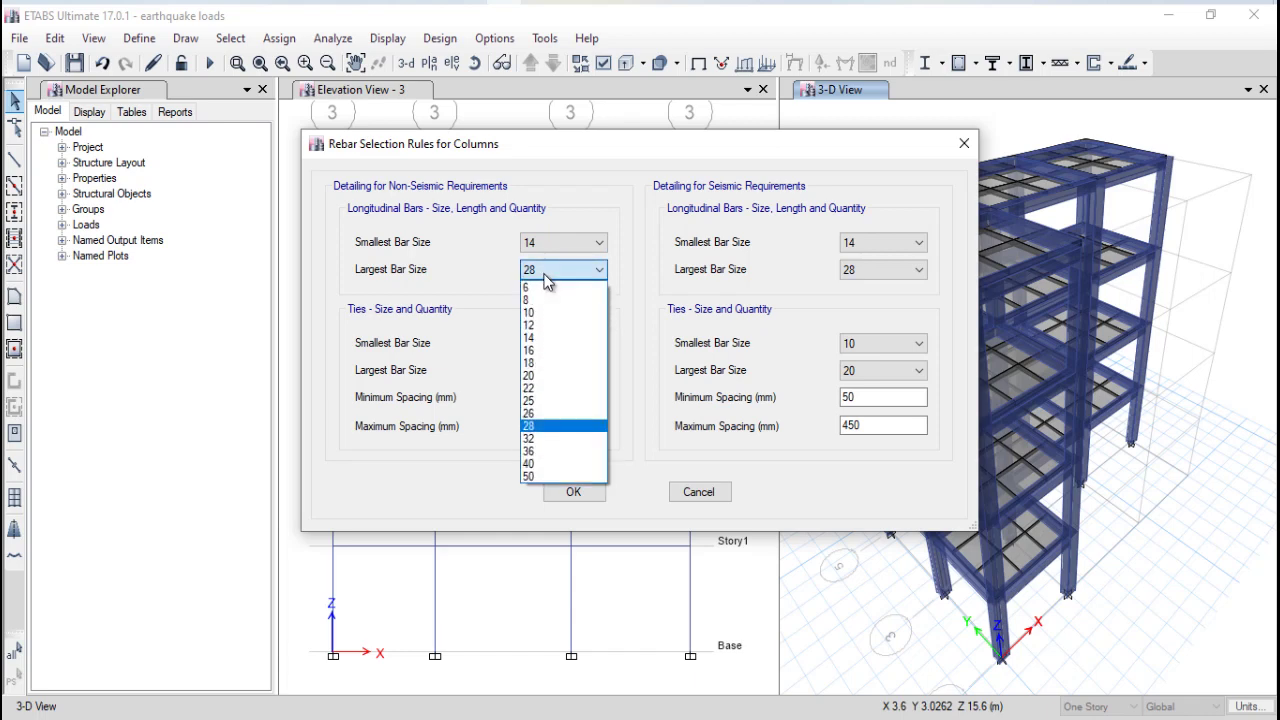
click(550, 425)
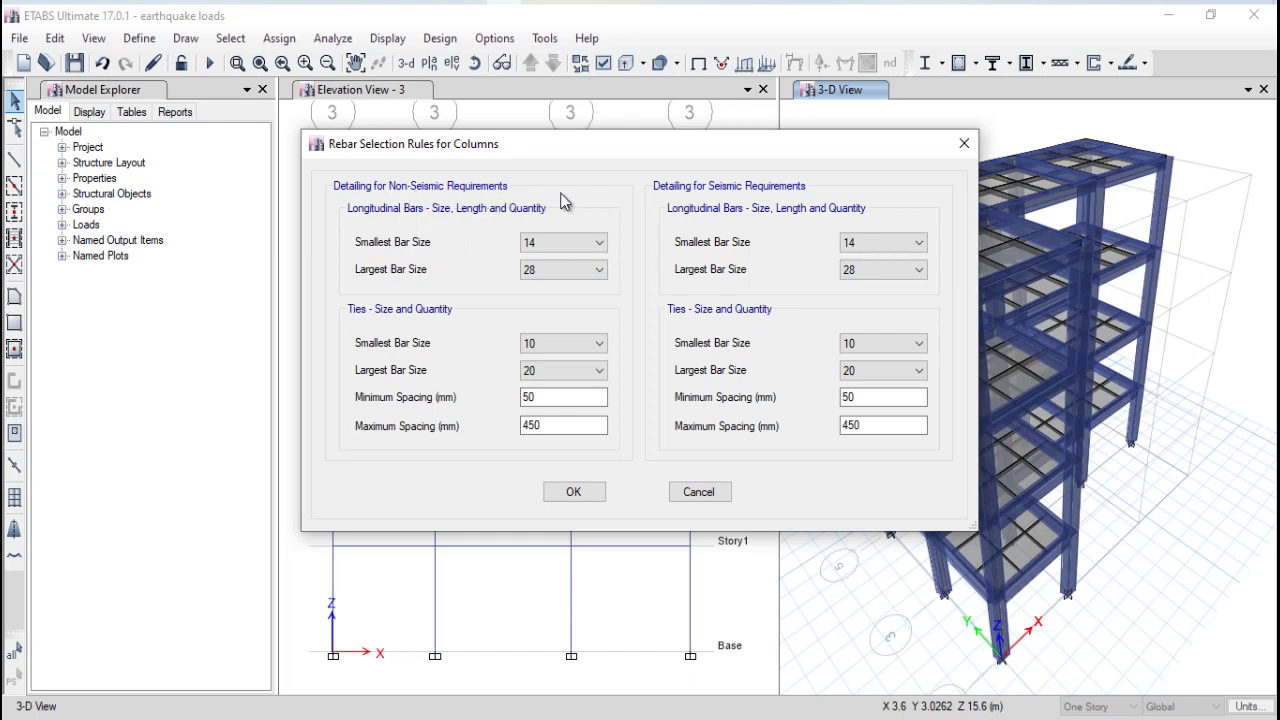
click(897, 270)
click(852, 437)
click(880, 278)
click(880, 279)
Step: Set the maximum column tie spacing to 300 mm for both non-seismic and seismic detailing
click(552, 425)
double_click(552, 425)
click(876, 425)
drag(876, 425, 824, 431)
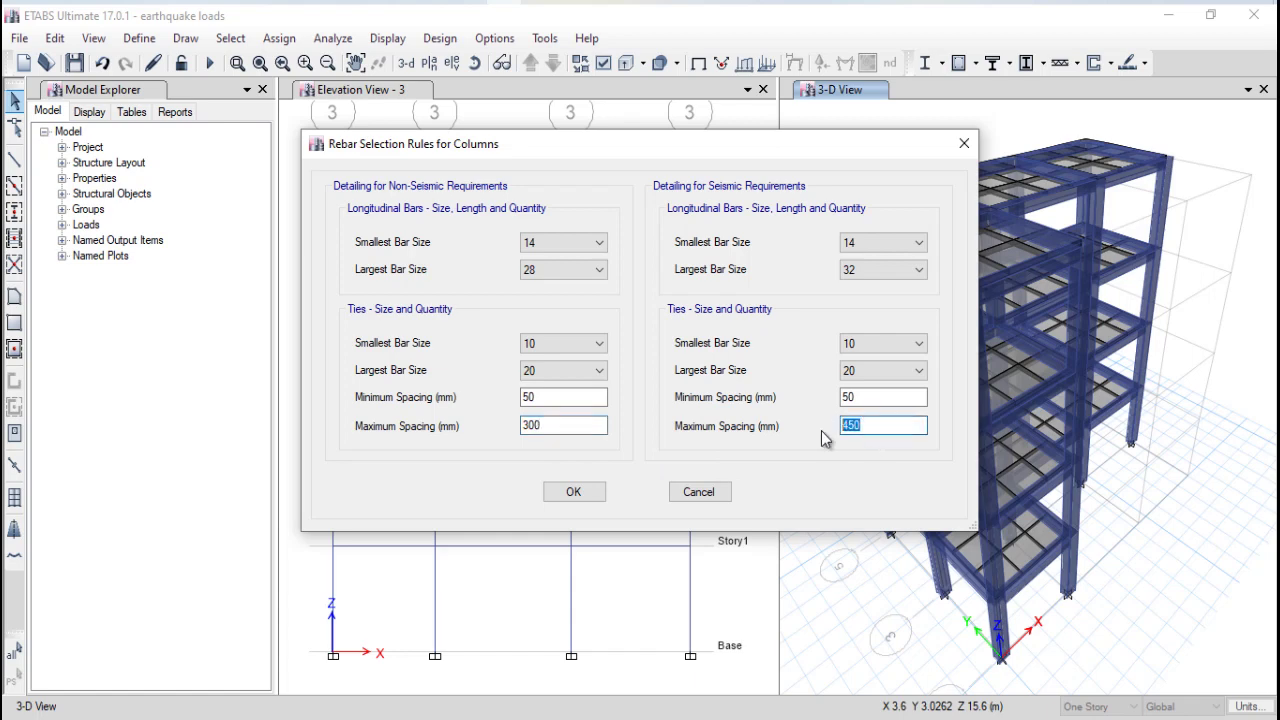
text(300)
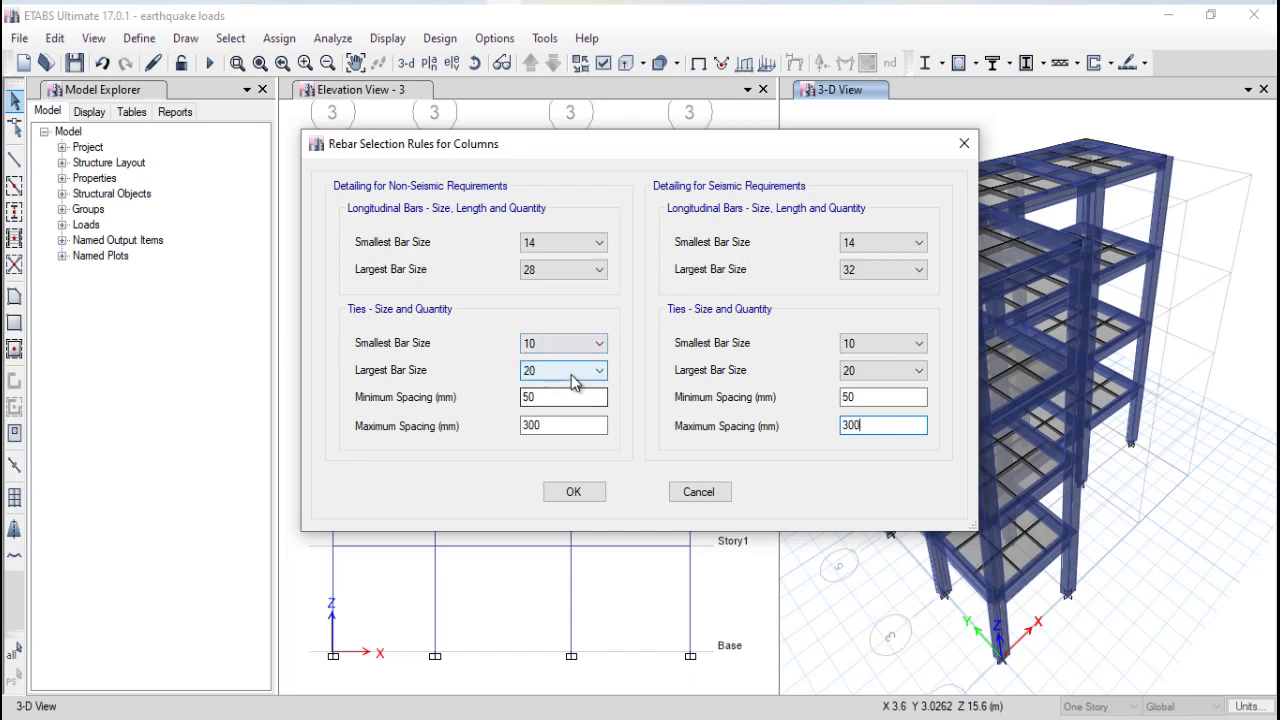
Step: Set the largest column tie bar size to 10 for both non-seismic and seismic detailing
click(534, 372)
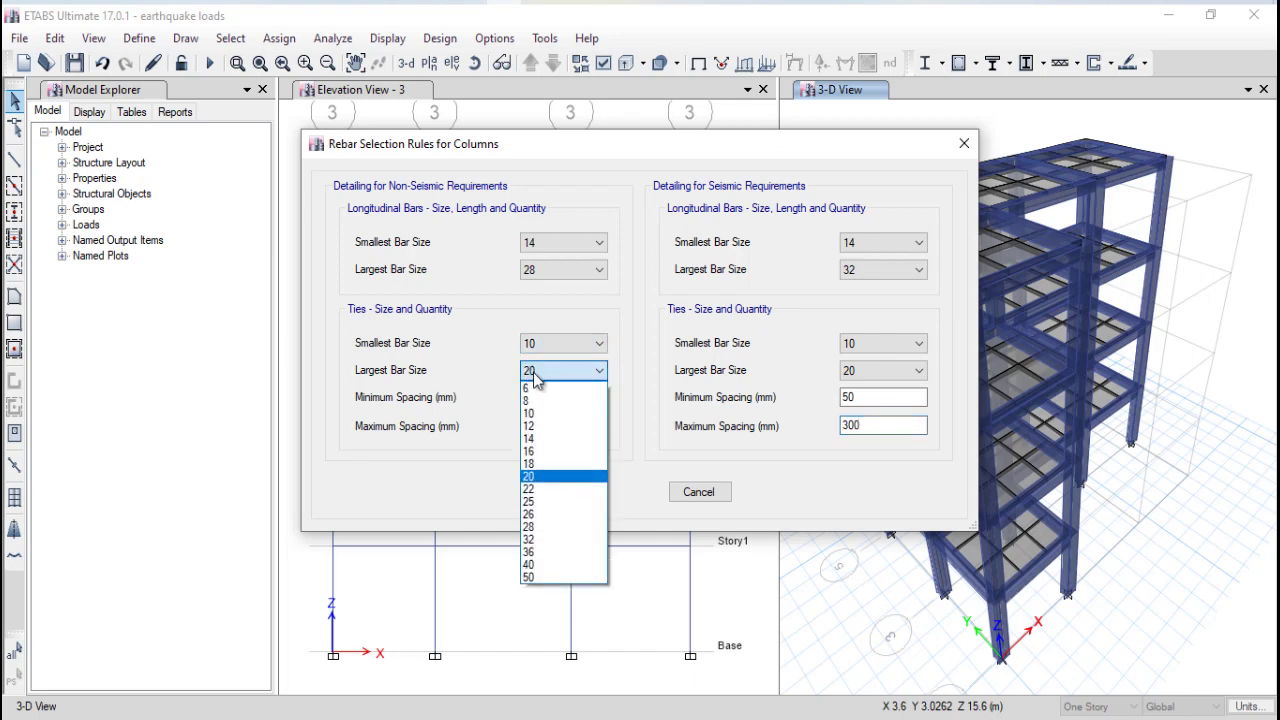
click(540, 413)
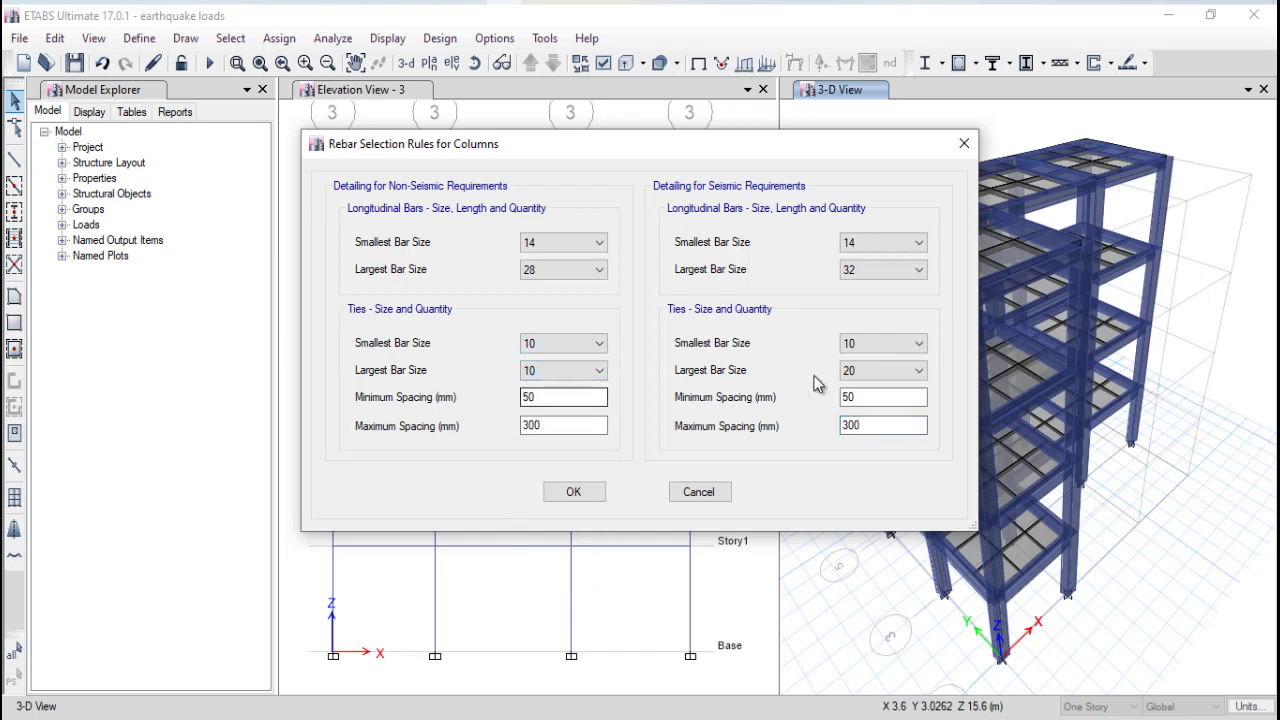
click(912, 371)
click(860, 413)
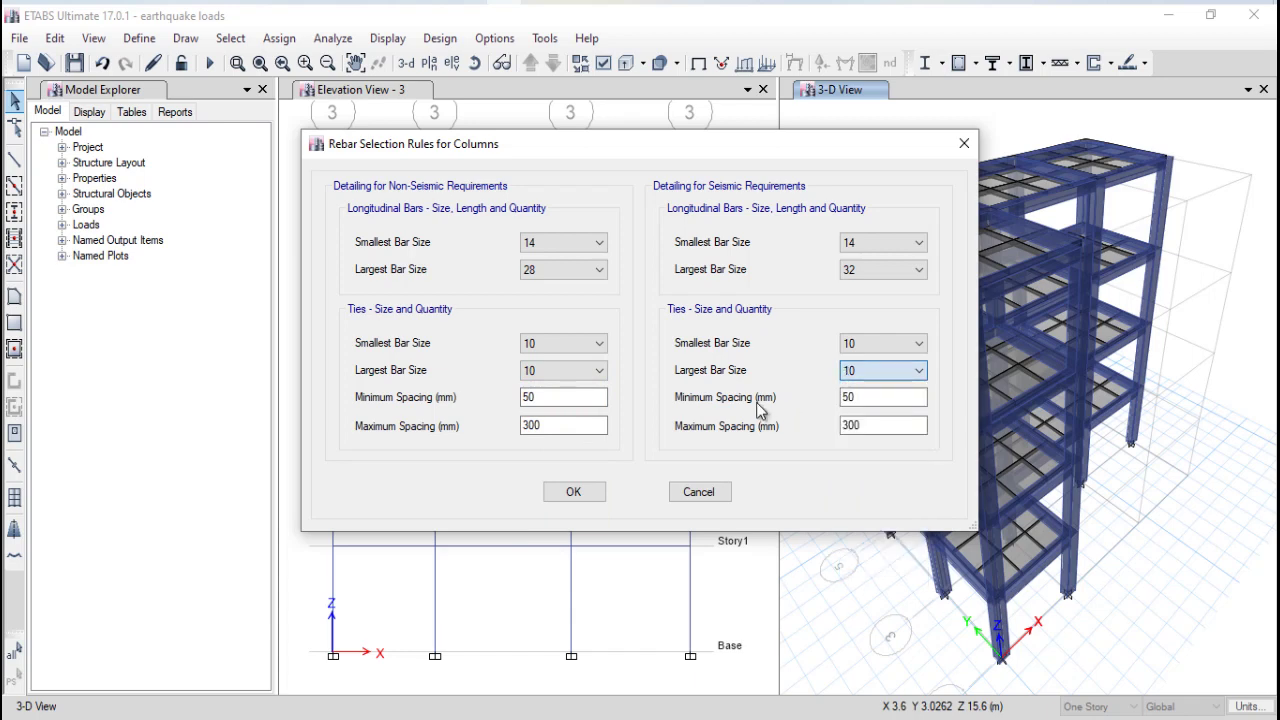
Step: Set the smallest non-seismic column tie size to 8, choose the smallest seismic tie size, and accept the column rules
click(583, 343)
click(590, 374)
click(893, 347)
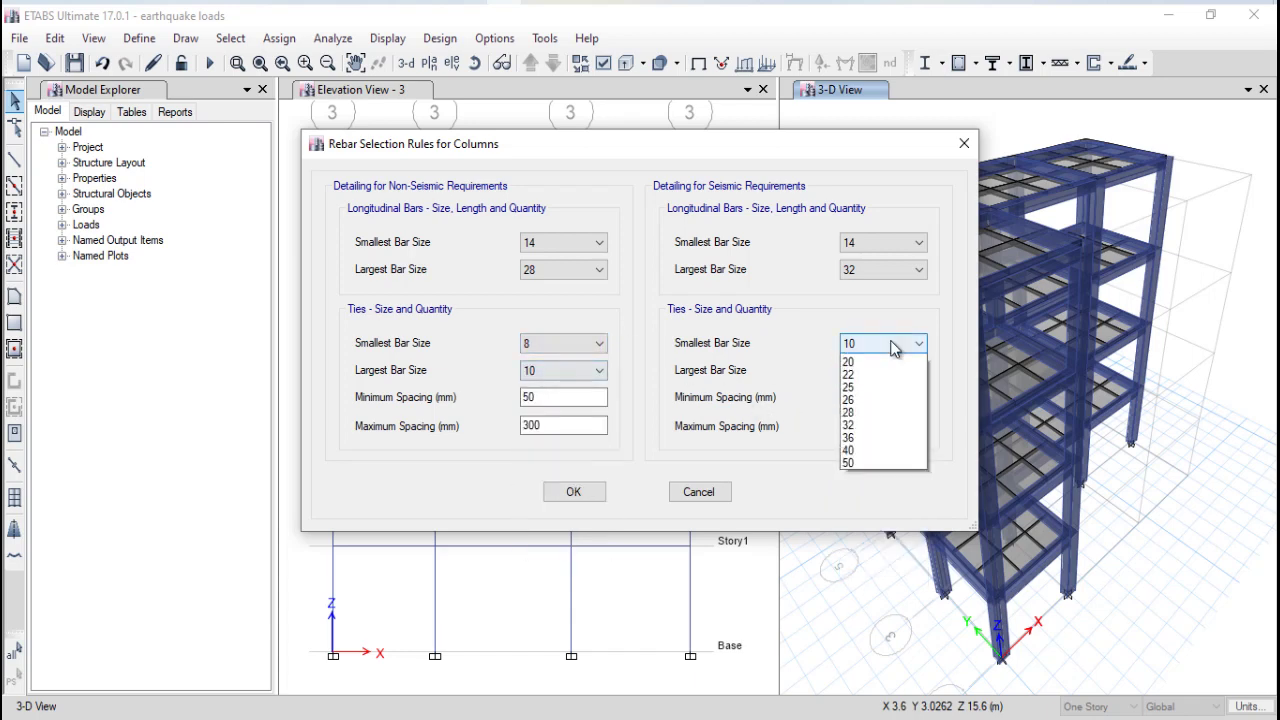
click(870, 357)
click(598, 498)
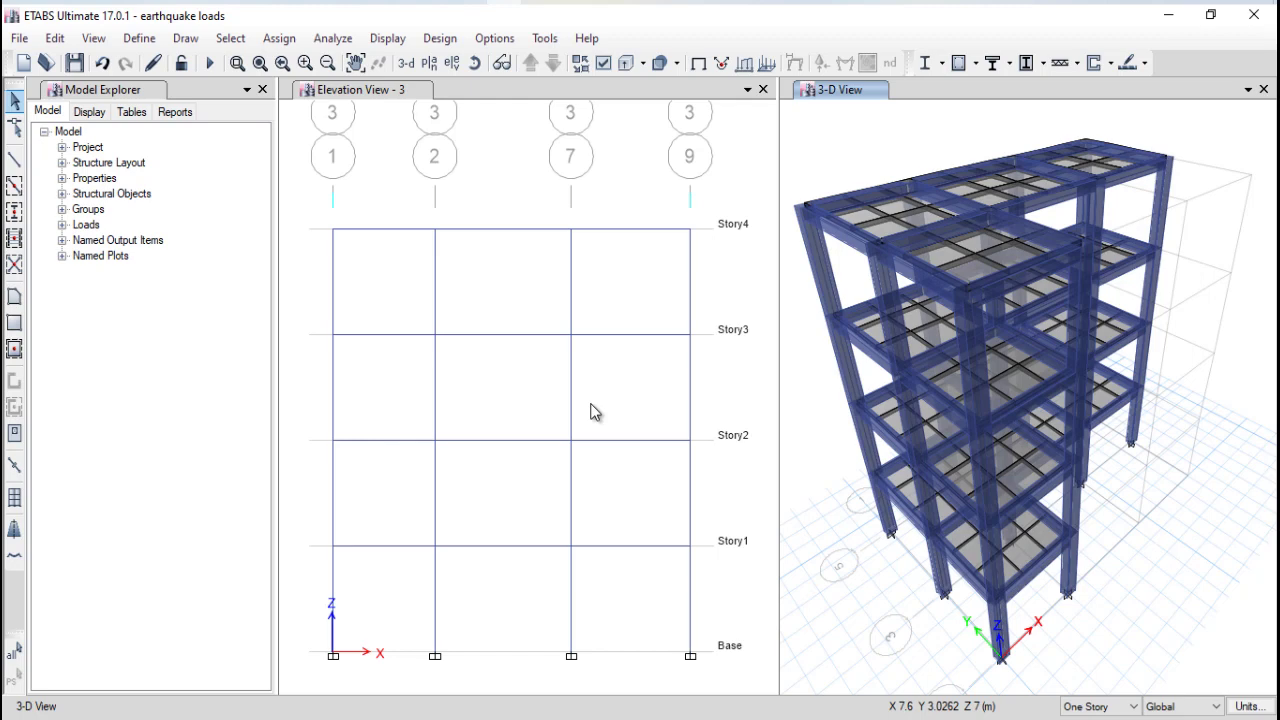
Step: In the beam rebar selection rules, set the non-seismic stirrups to 300 mm maximum spacing with bar sizes from 8 to 10
click(437, 40)
mouse_move(535, 91)
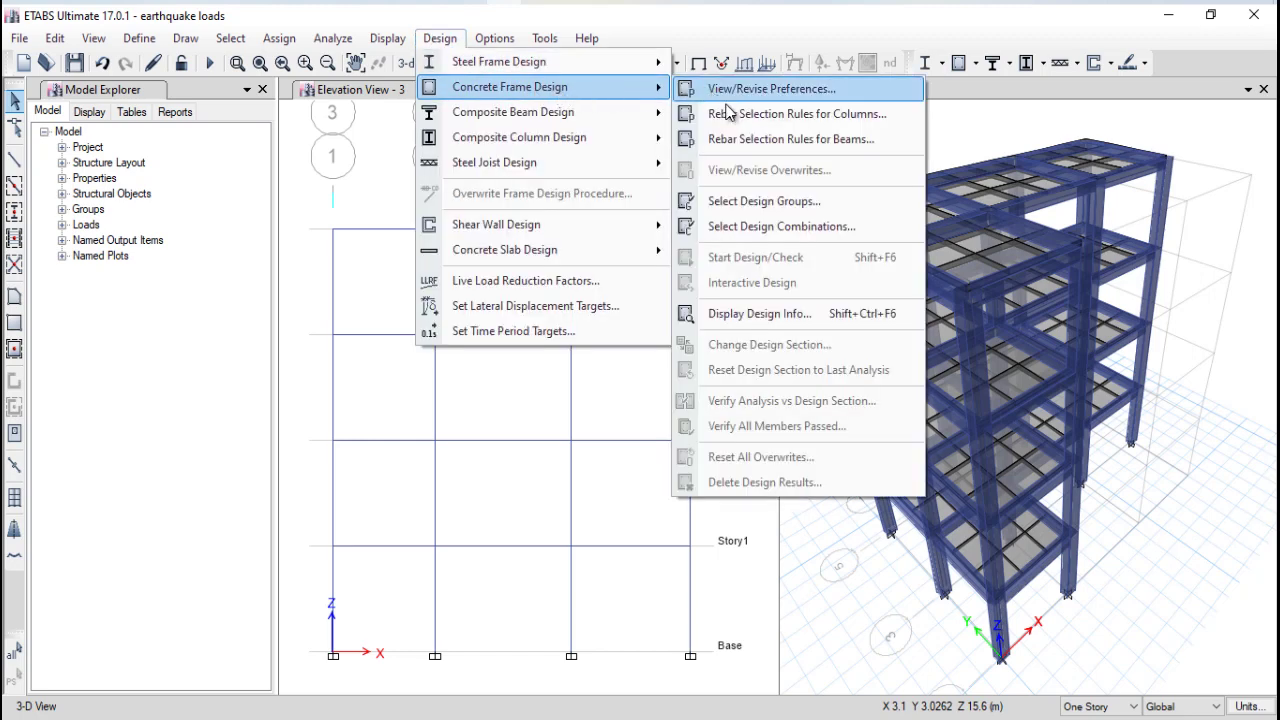
click(757, 145)
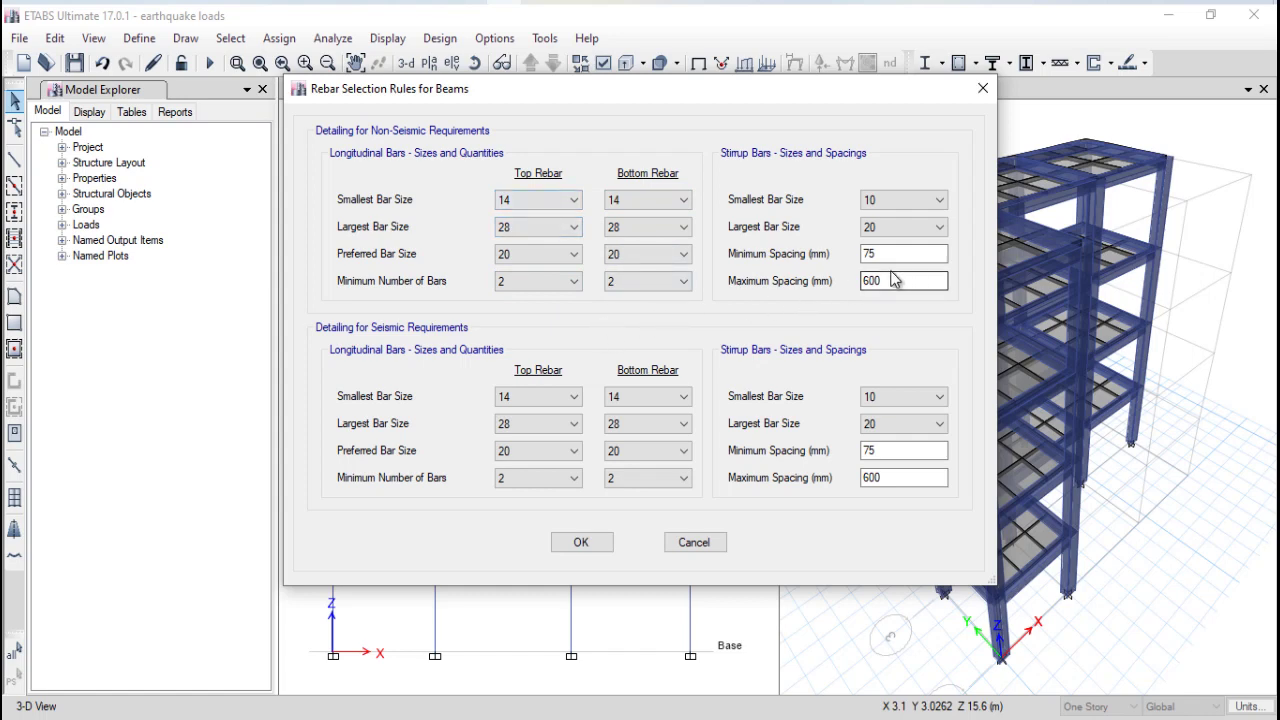
drag(910, 281, 835, 274)
text(300)
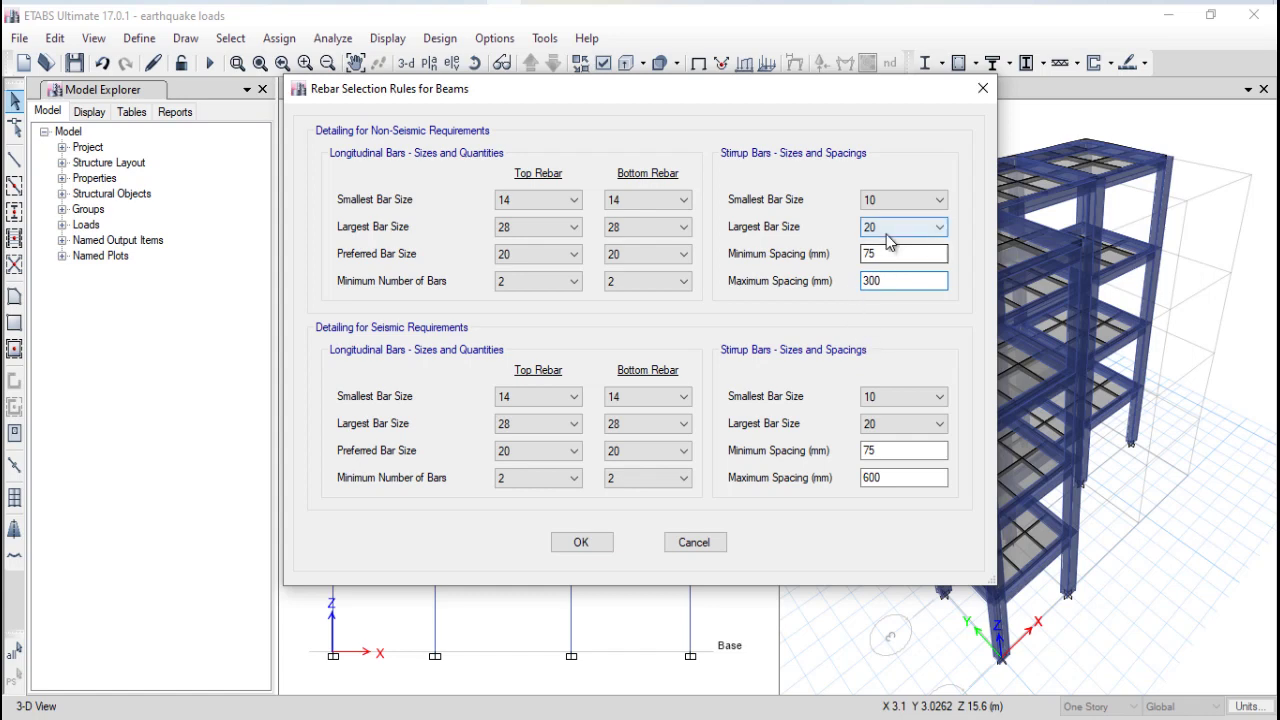
click(920, 227)
click(886, 269)
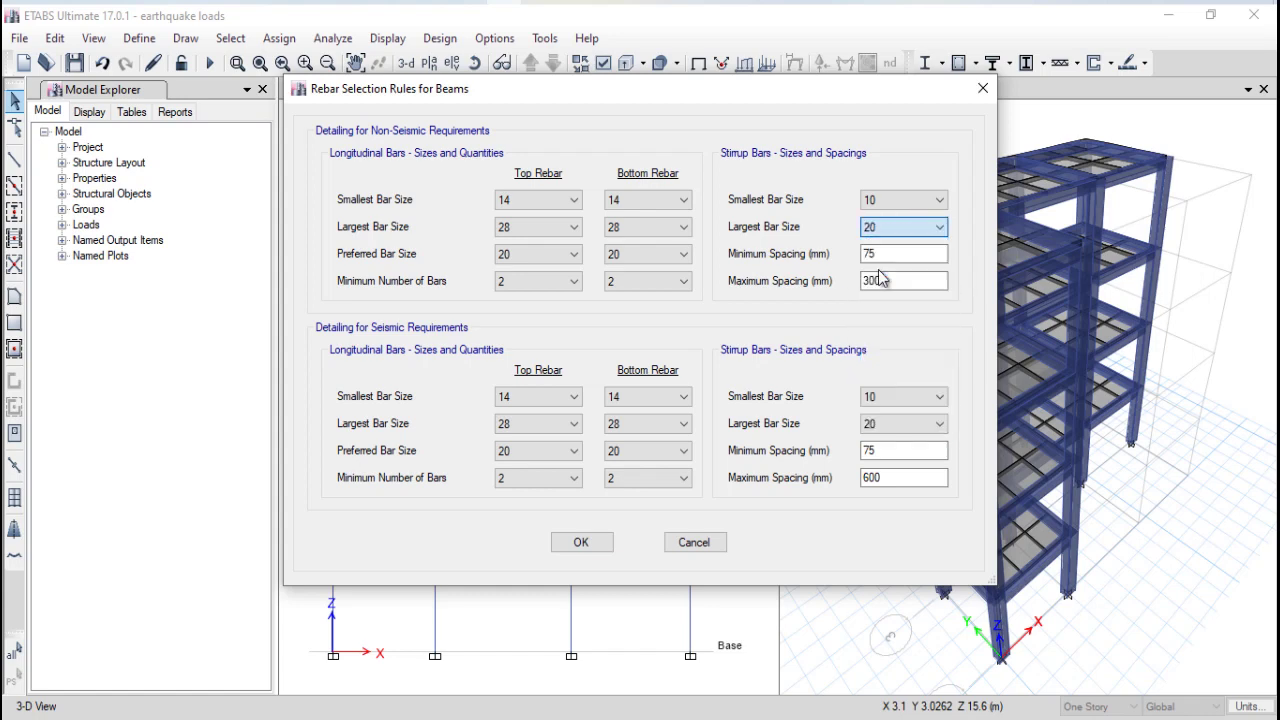
click(875, 200)
click(880, 230)
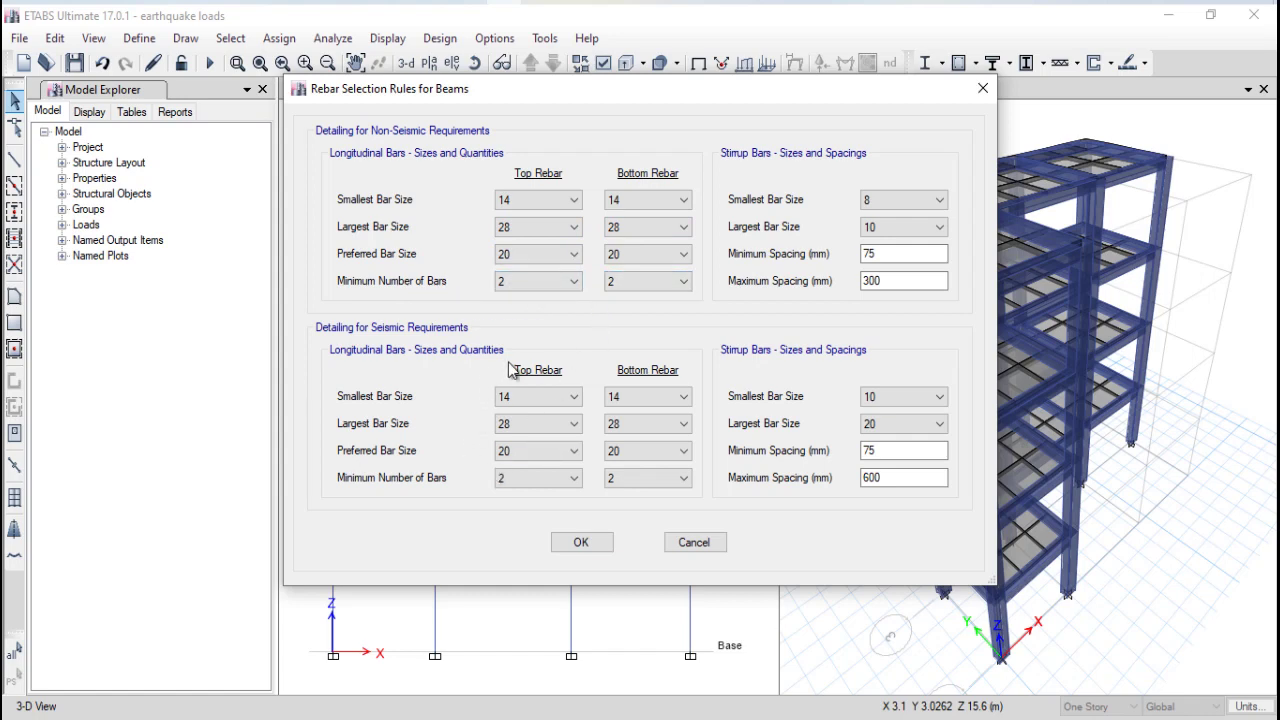
Step: Set the maximum stirrup spacing for seismic beam detailing to 300 mm
double_click(893, 476)
text(300)
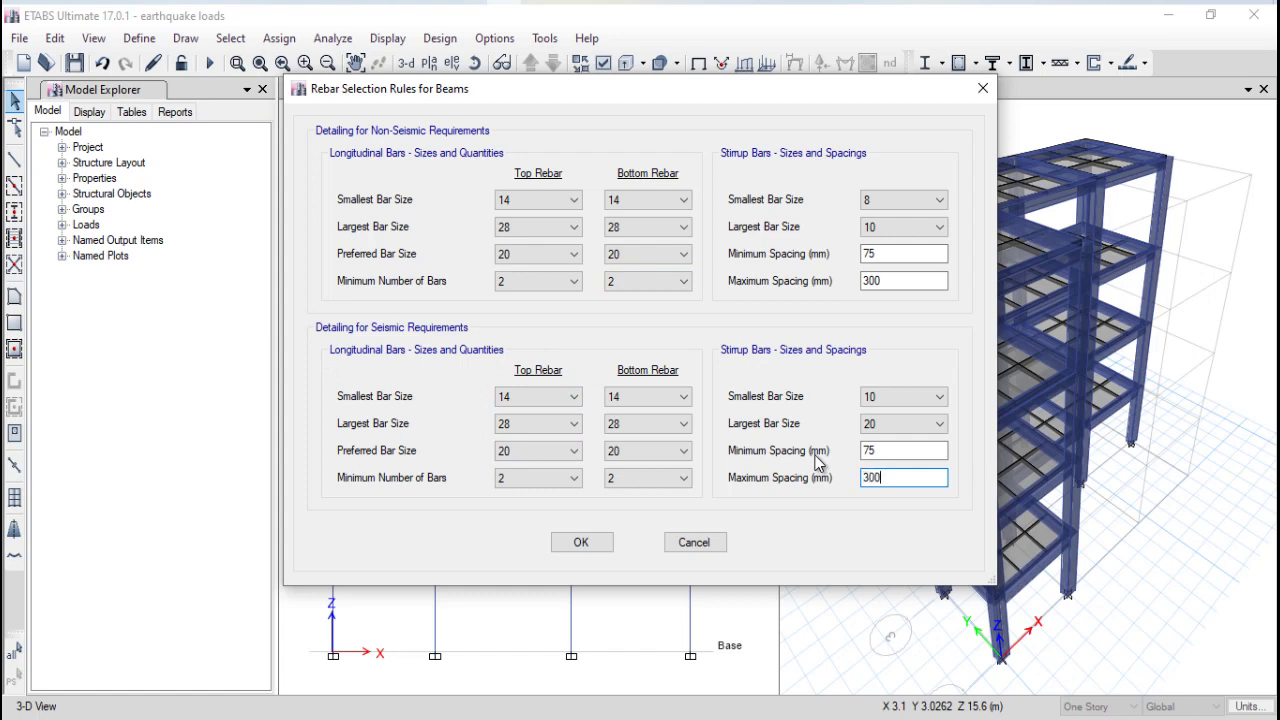
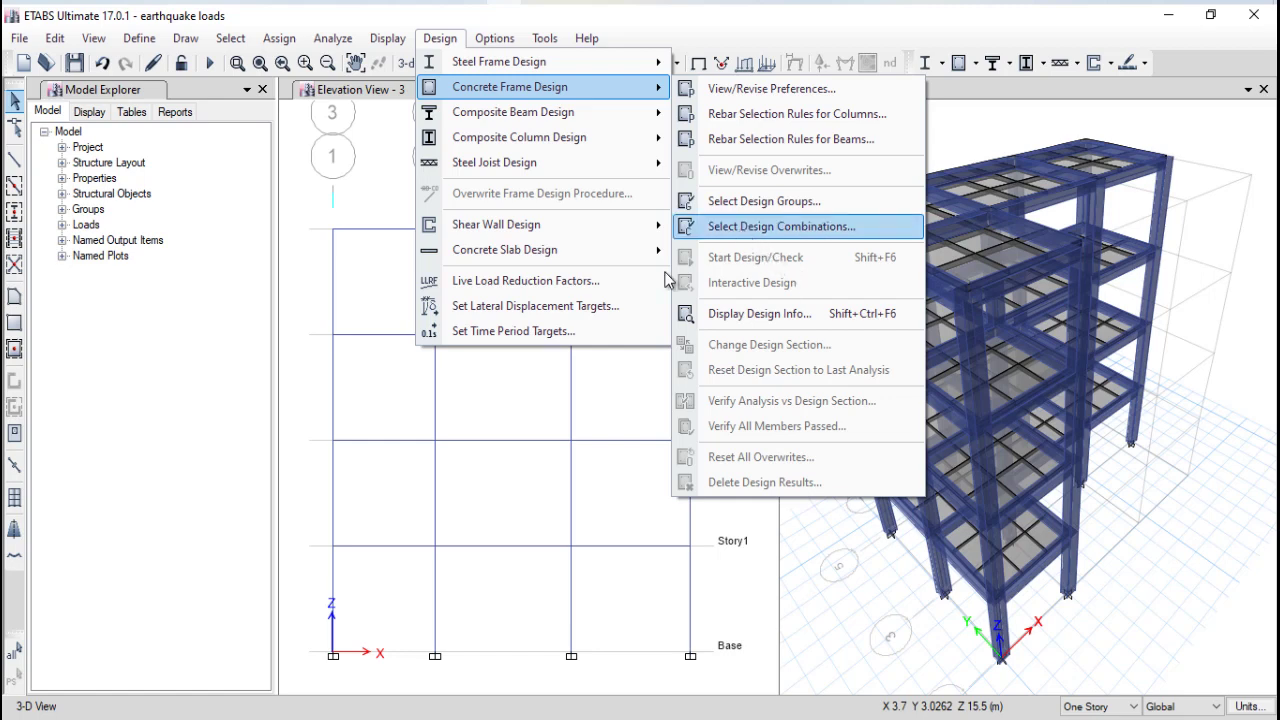
Step: Run the structural analysis, then start the concrete frame design check on the building model
click(290, 262)
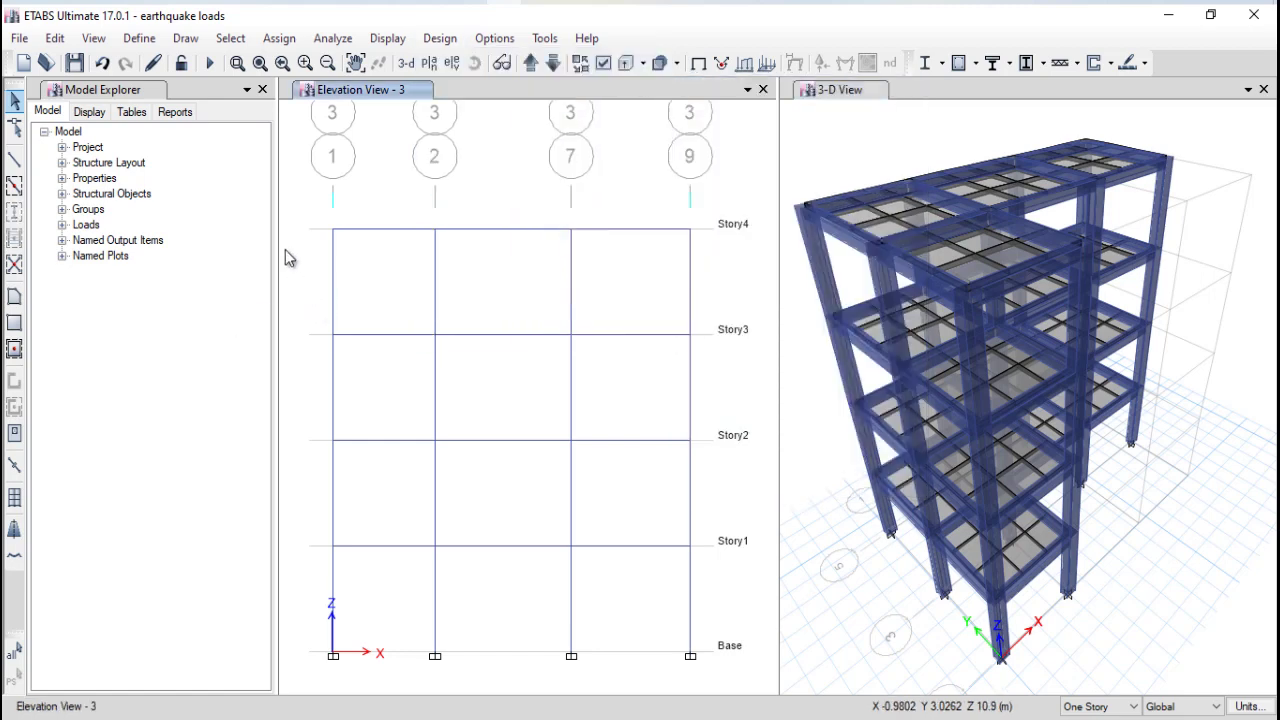
click(210, 64)
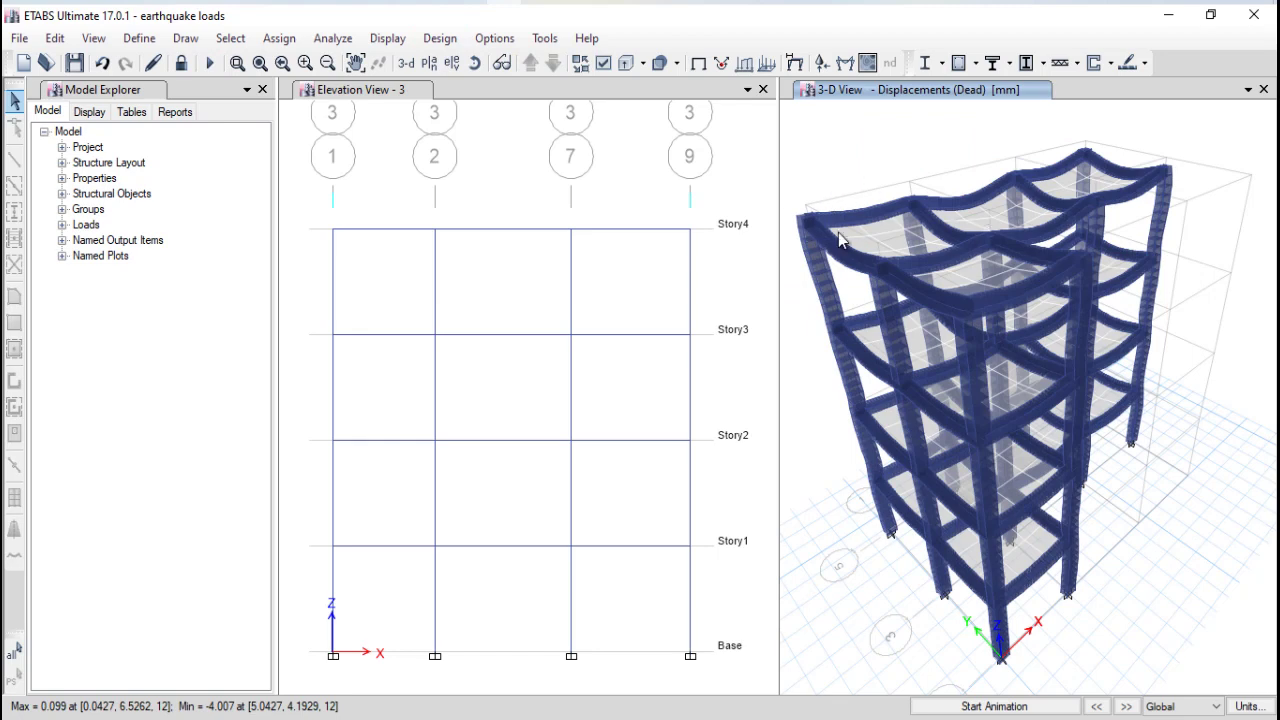
click(452, 40)
mouse_move(540, 87)
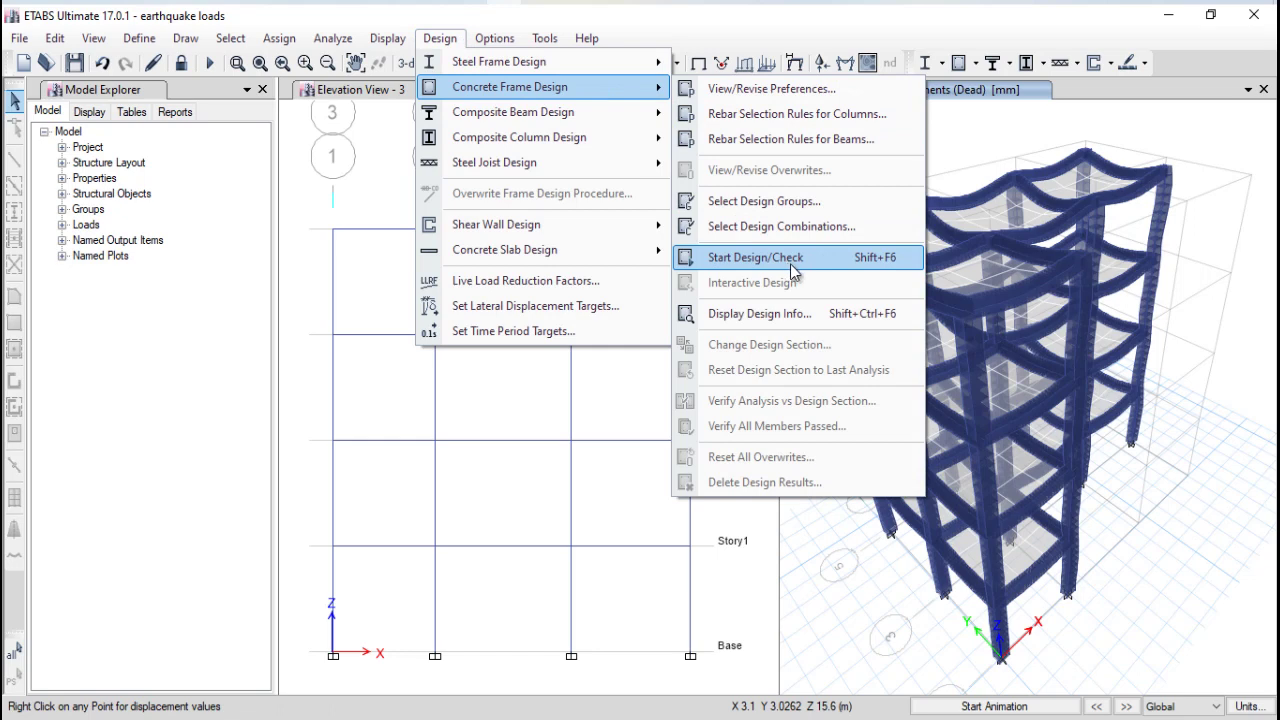
click(743, 258)
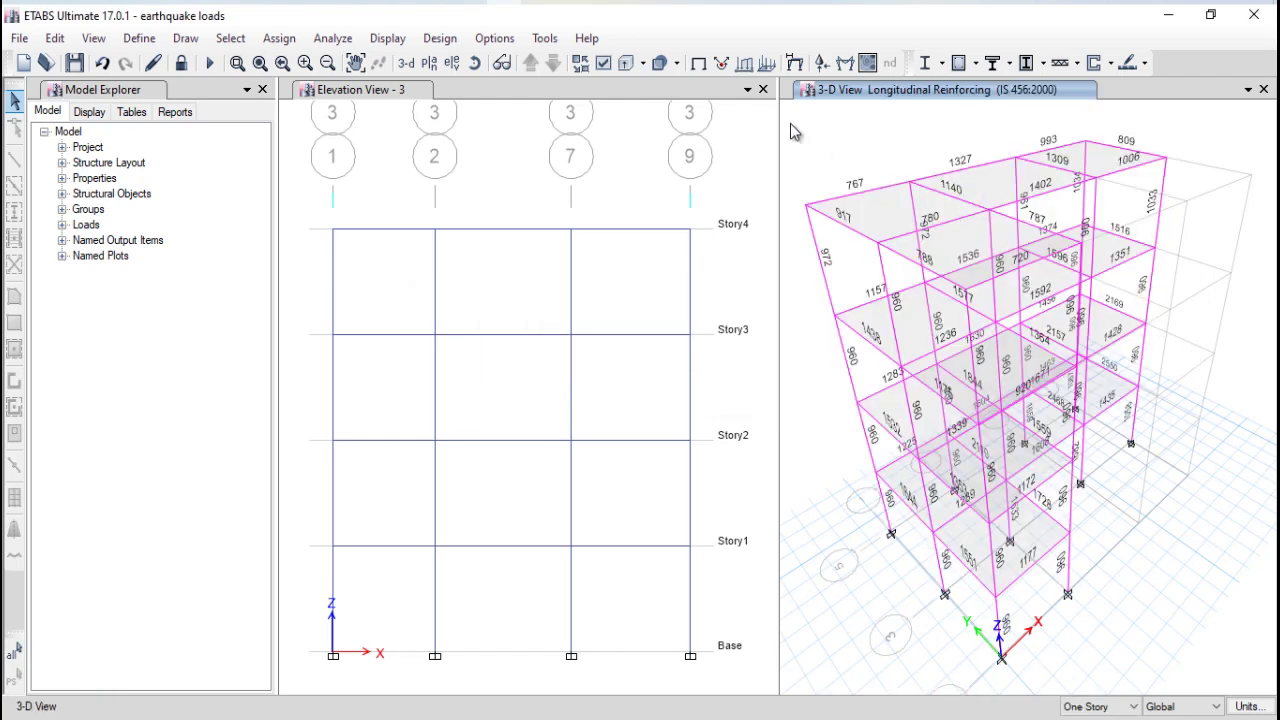
click(446, 40)
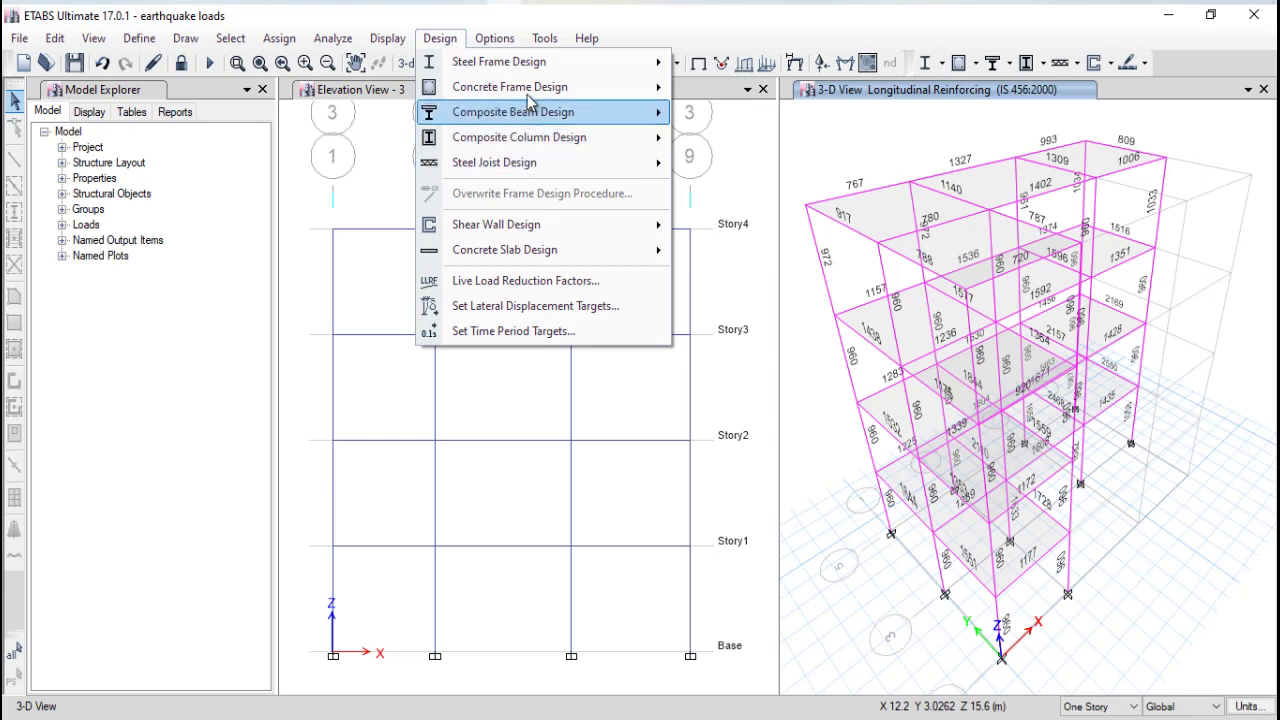
mouse_move(632, 88)
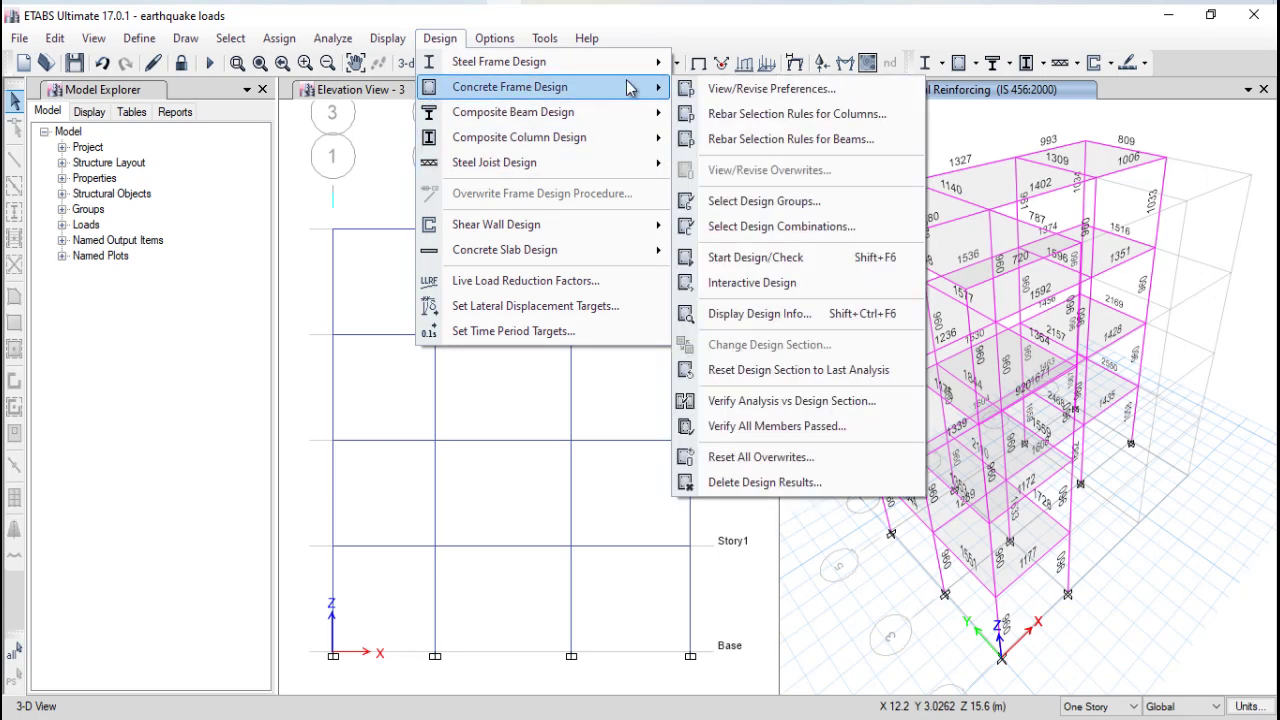
click(795, 318)
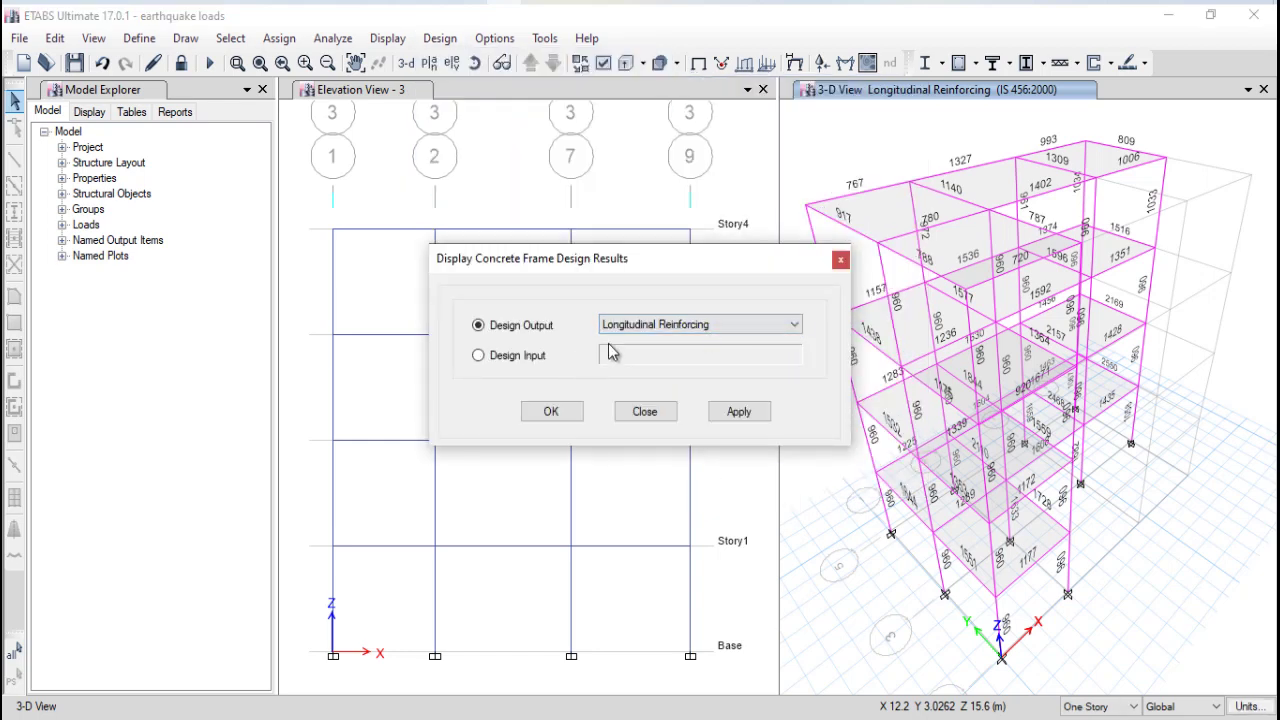
click(650, 413)
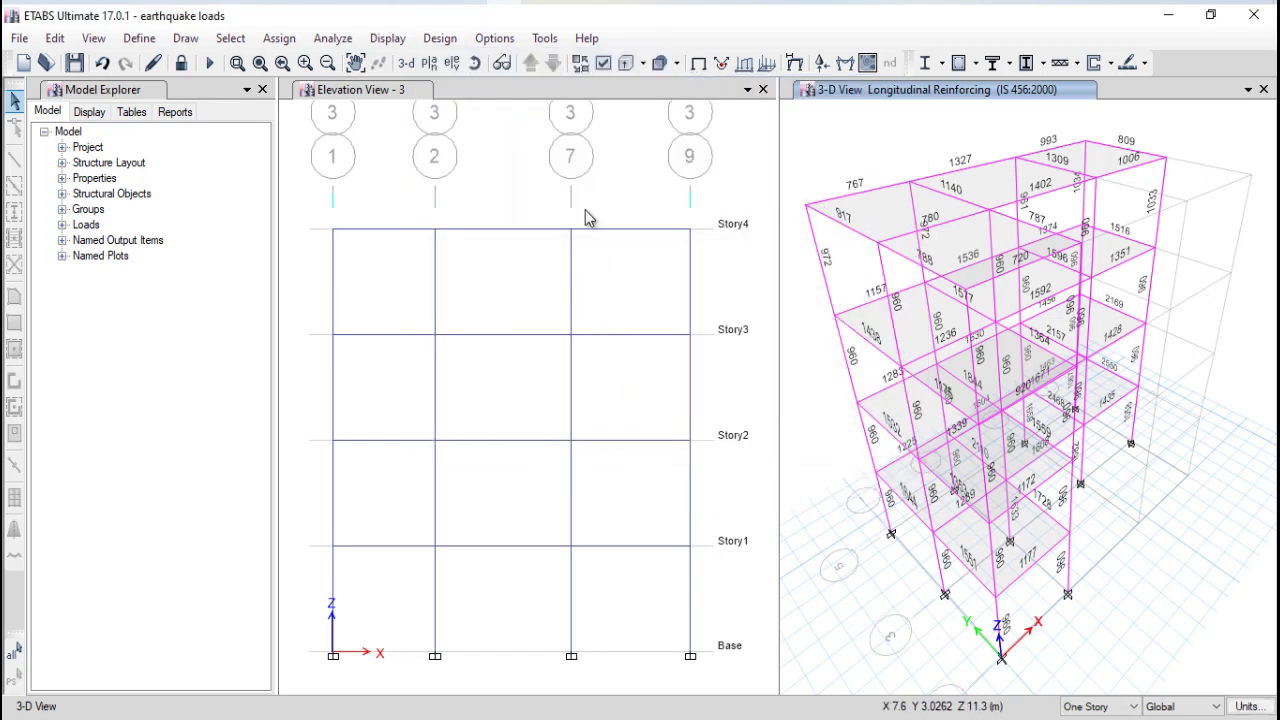
Step: Verify whether all concrete frame members passed the design check and dismiss the result
click(441, 39)
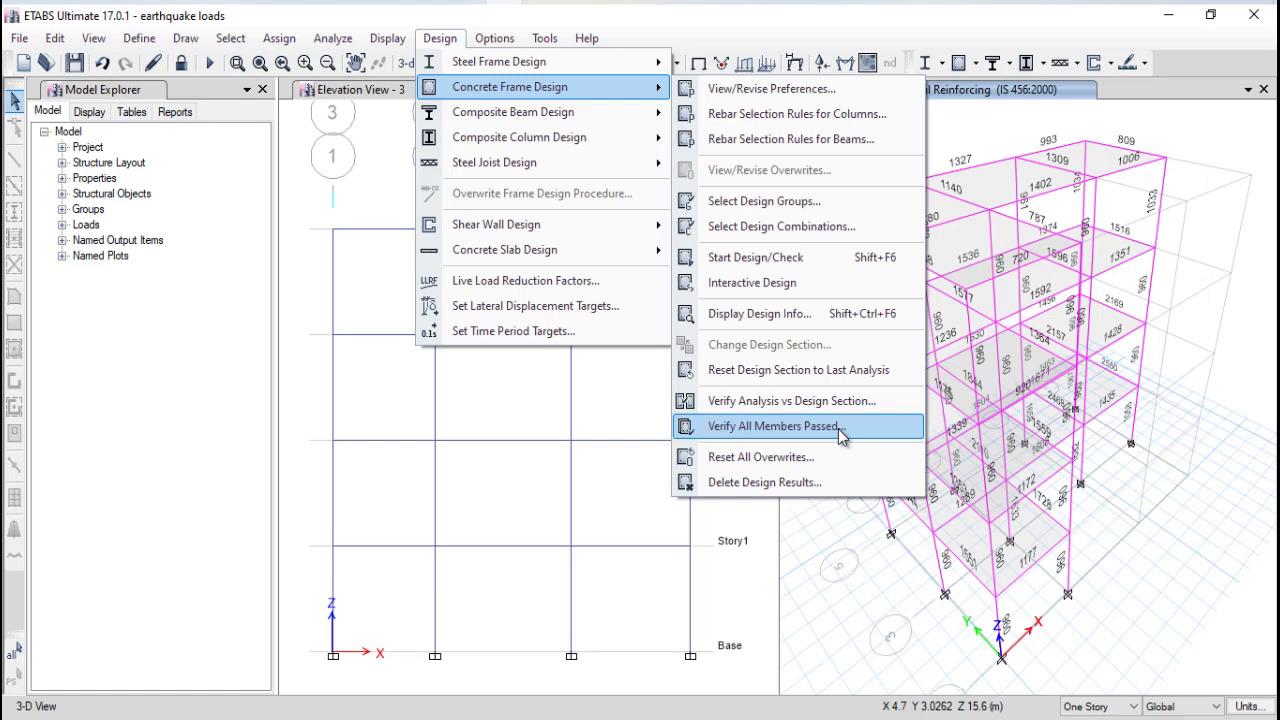
click(840, 428)
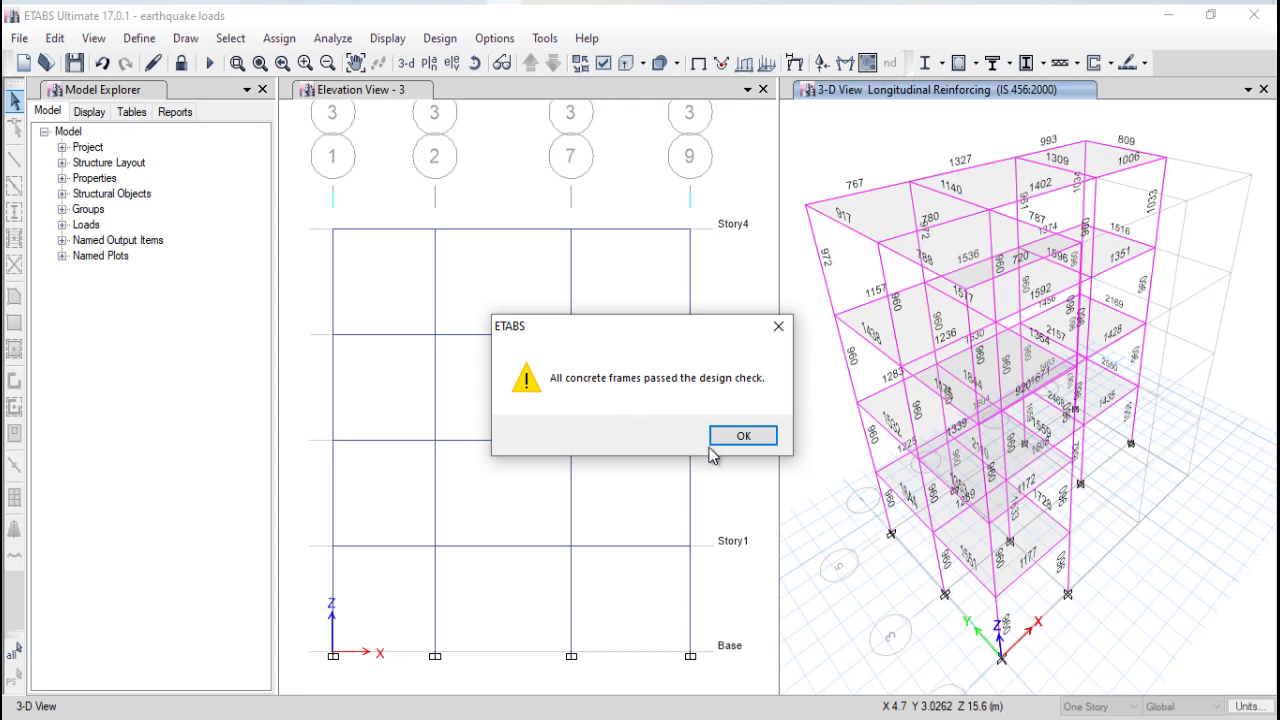
click(743, 436)
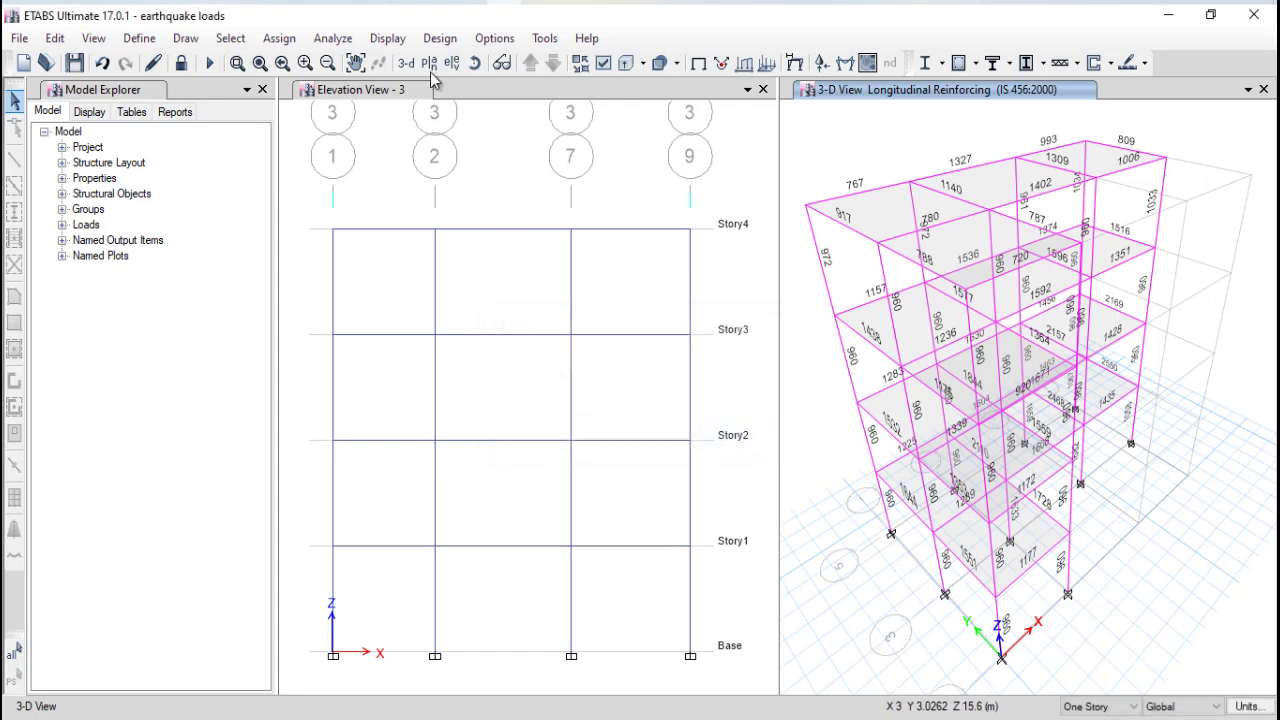
Step: Show the Identify All Failures design output in the 3D view and inspect the frame
click(440, 38)
mouse_move(620, 90)
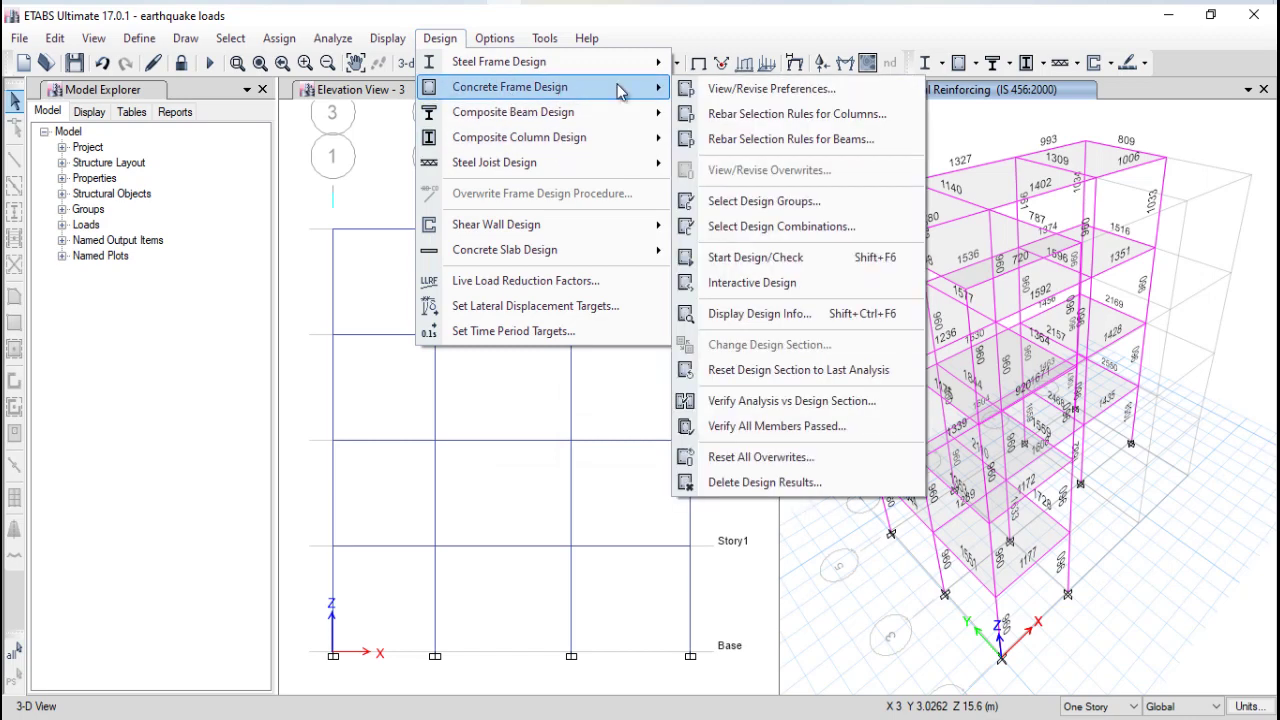
click(745, 314)
click(647, 328)
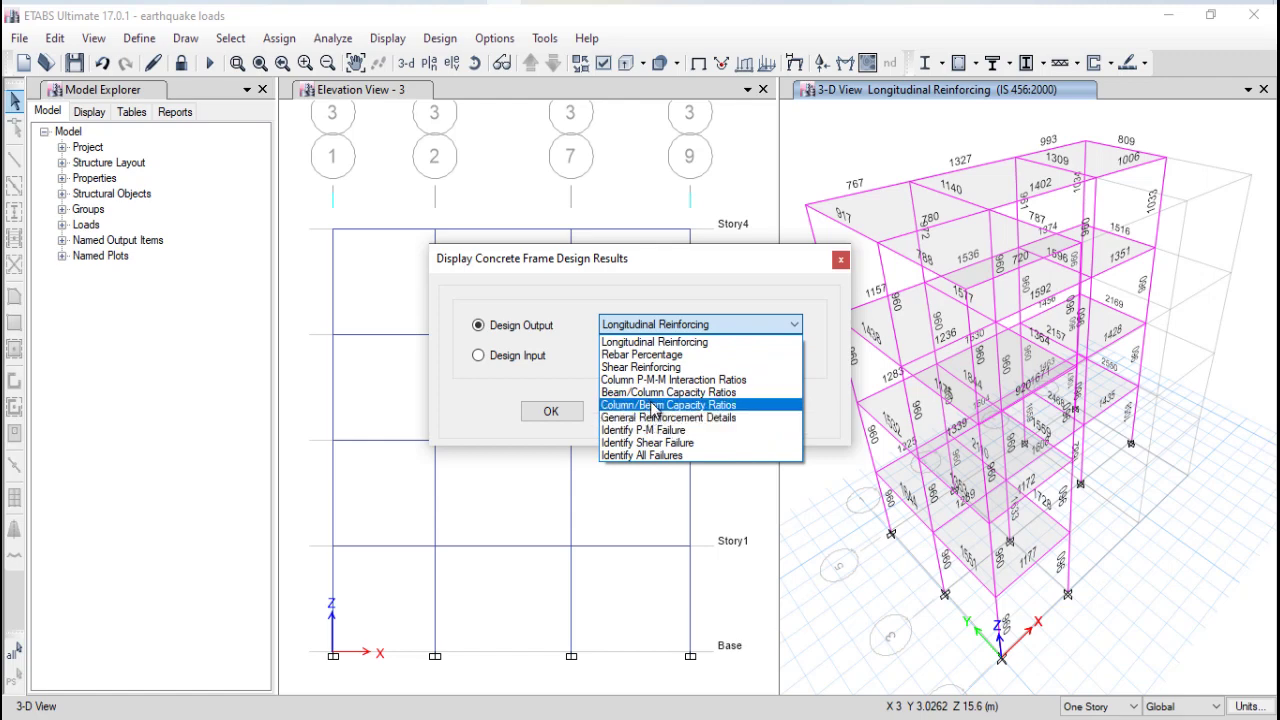
click(670, 455)
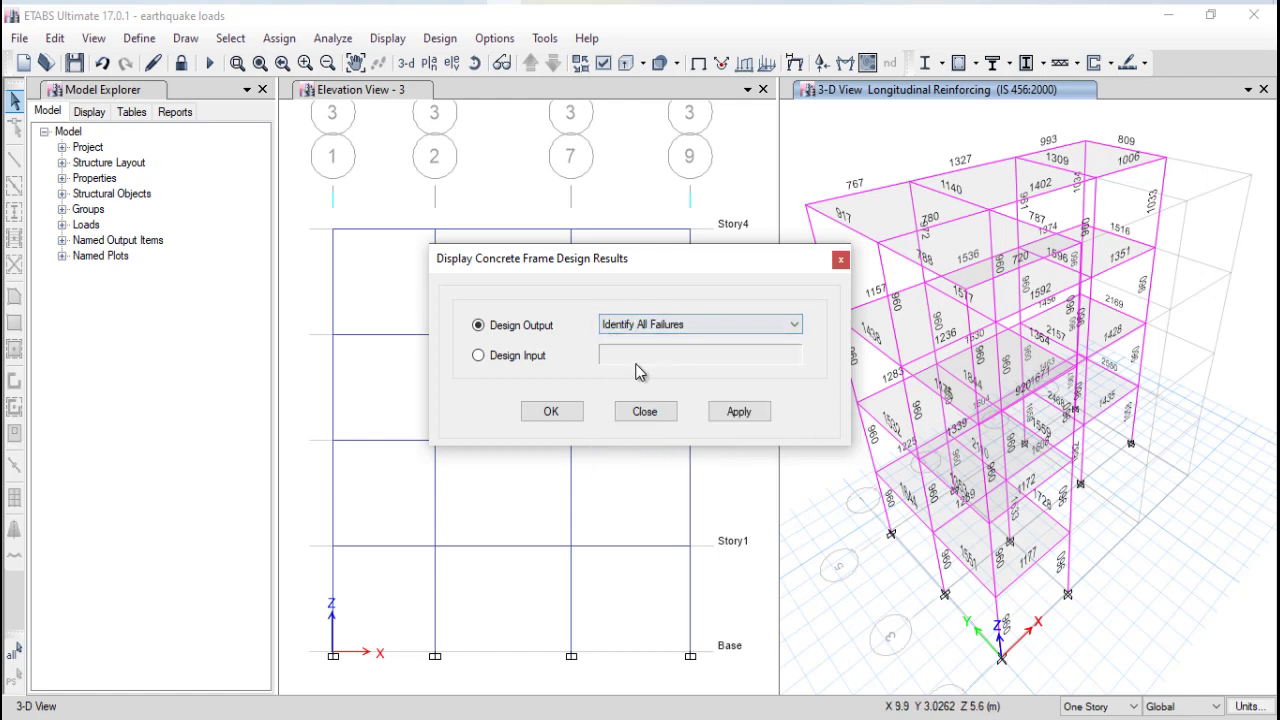
click(727, 413)
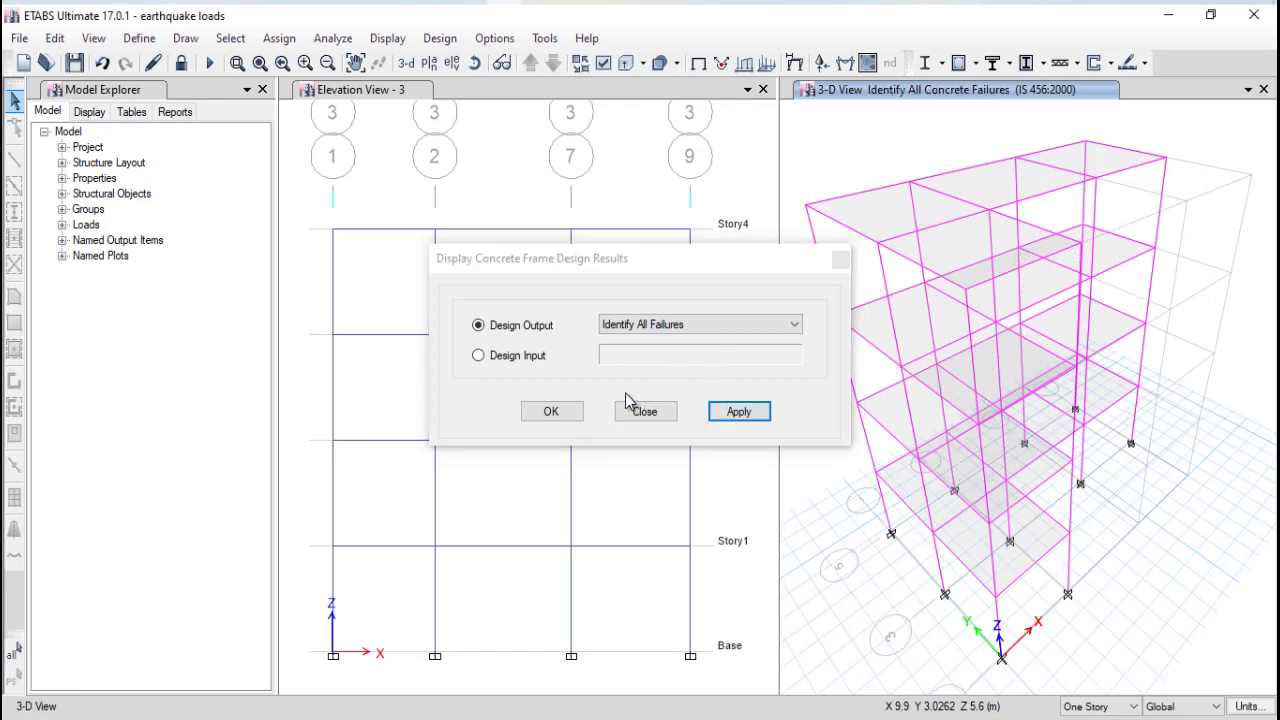
scroll(1190, 478, down, 4)
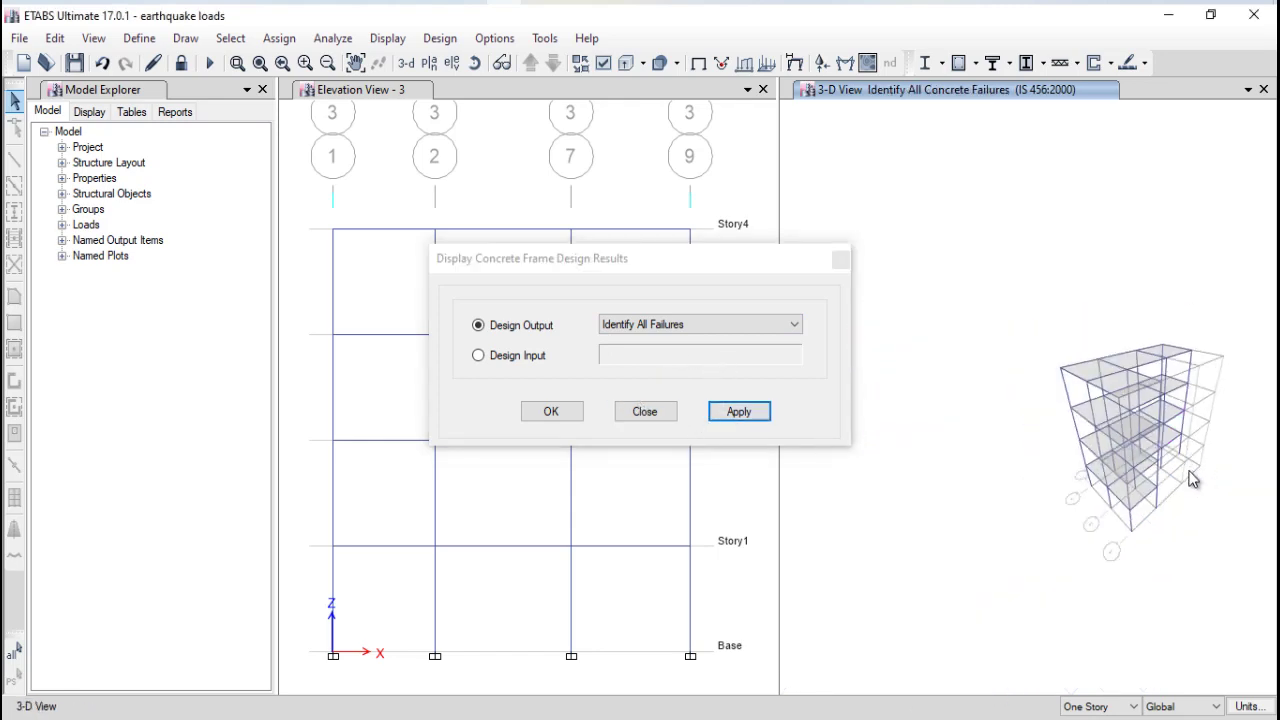
scroll(1057, 448, up, 4)
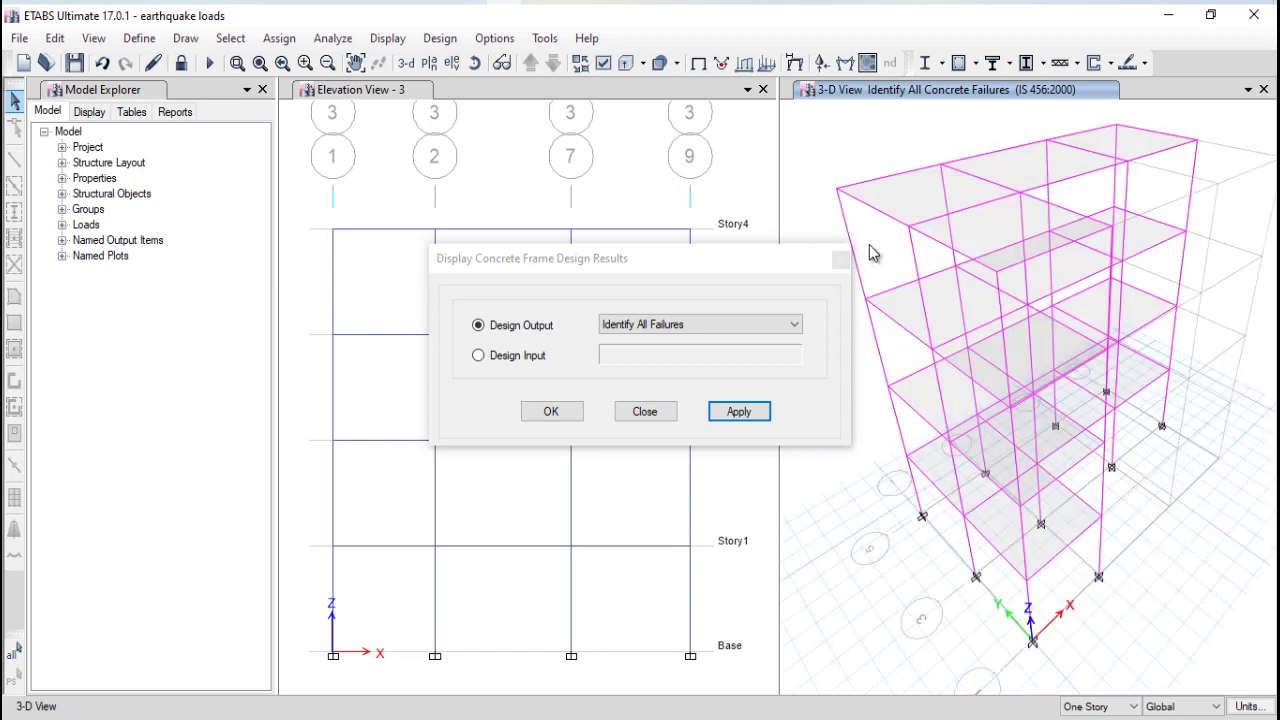
Step: Show the Longitudinal Reinforcing design output in the 3D view, followed by Rebar Percentage
click(726, 326)
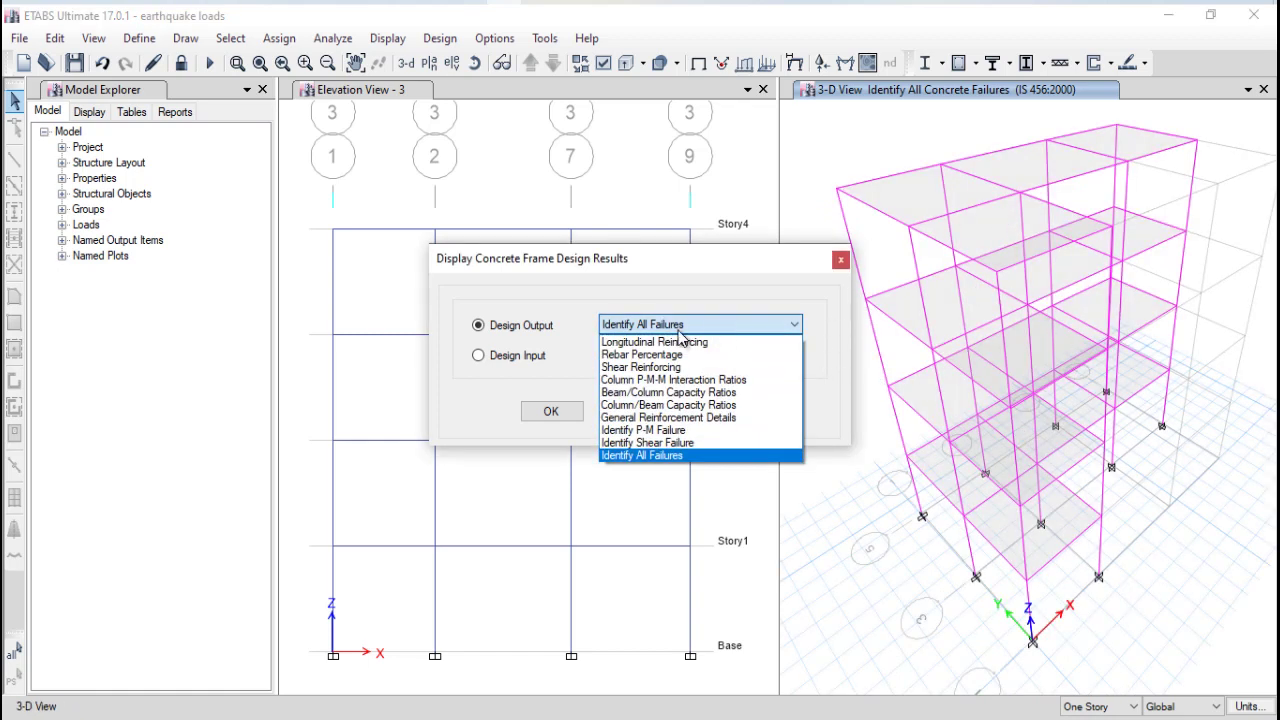
click(668, 342)
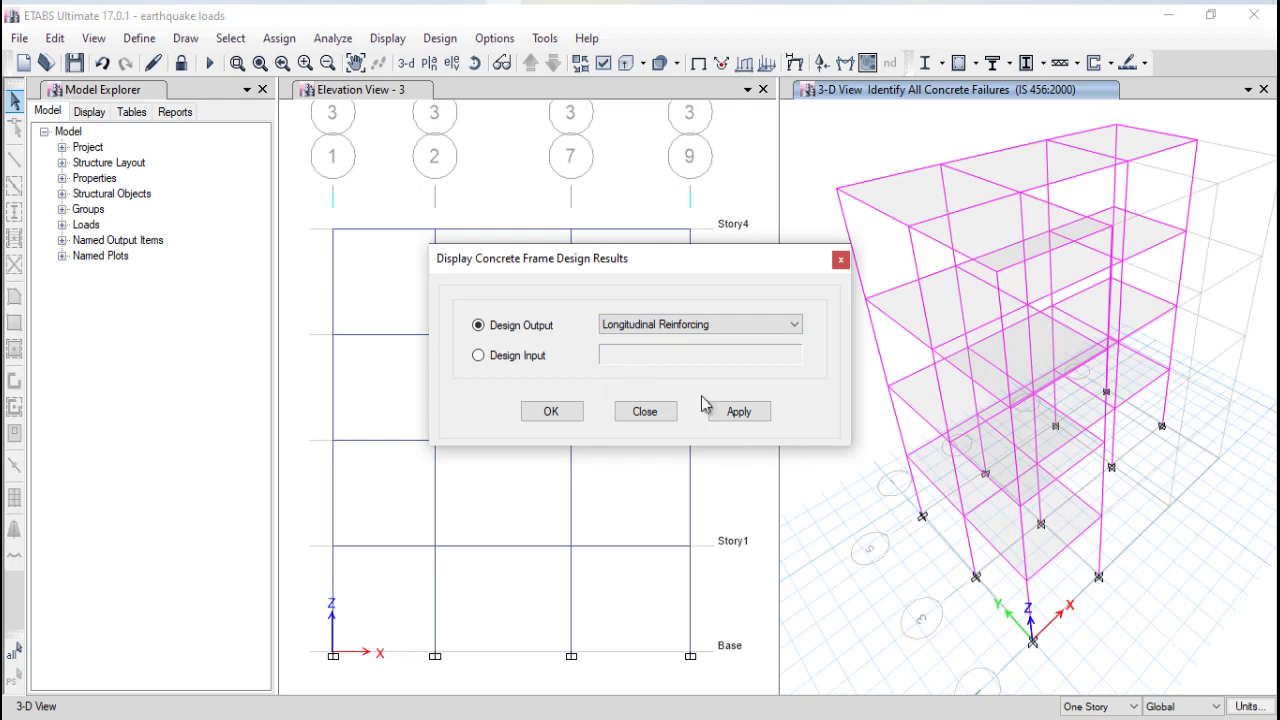
click(736, 413)
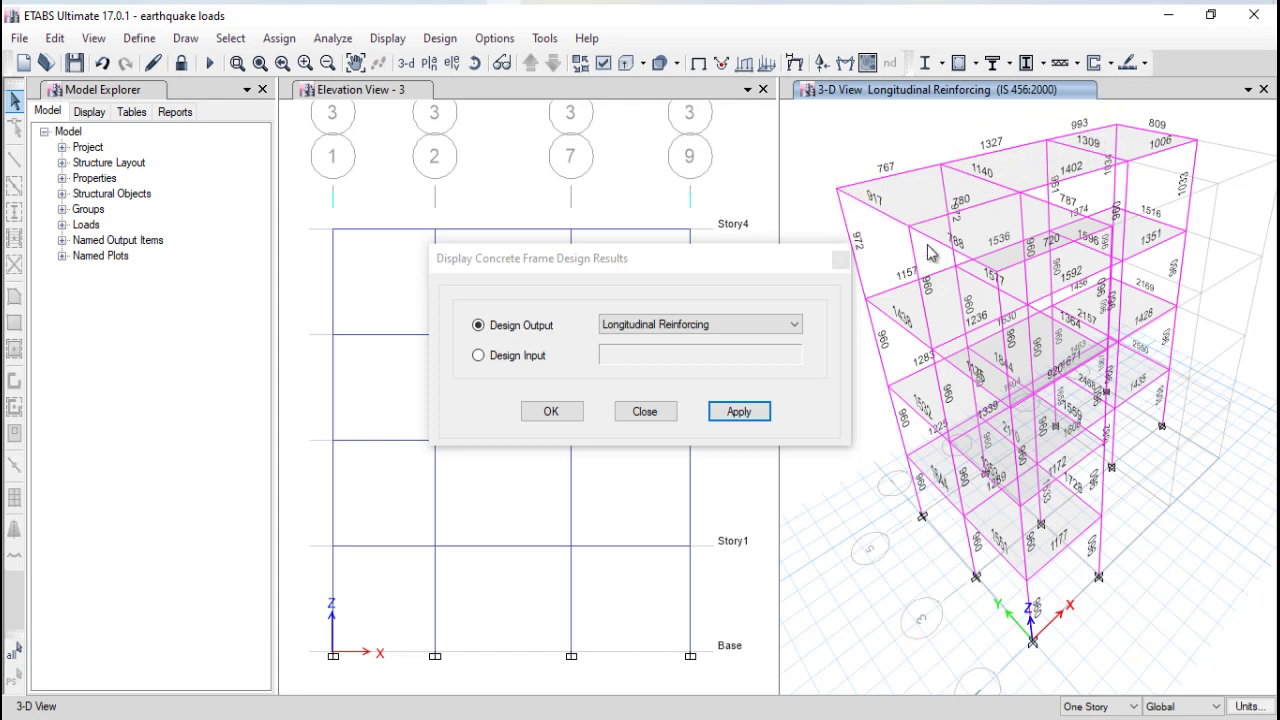
click(700, 324)
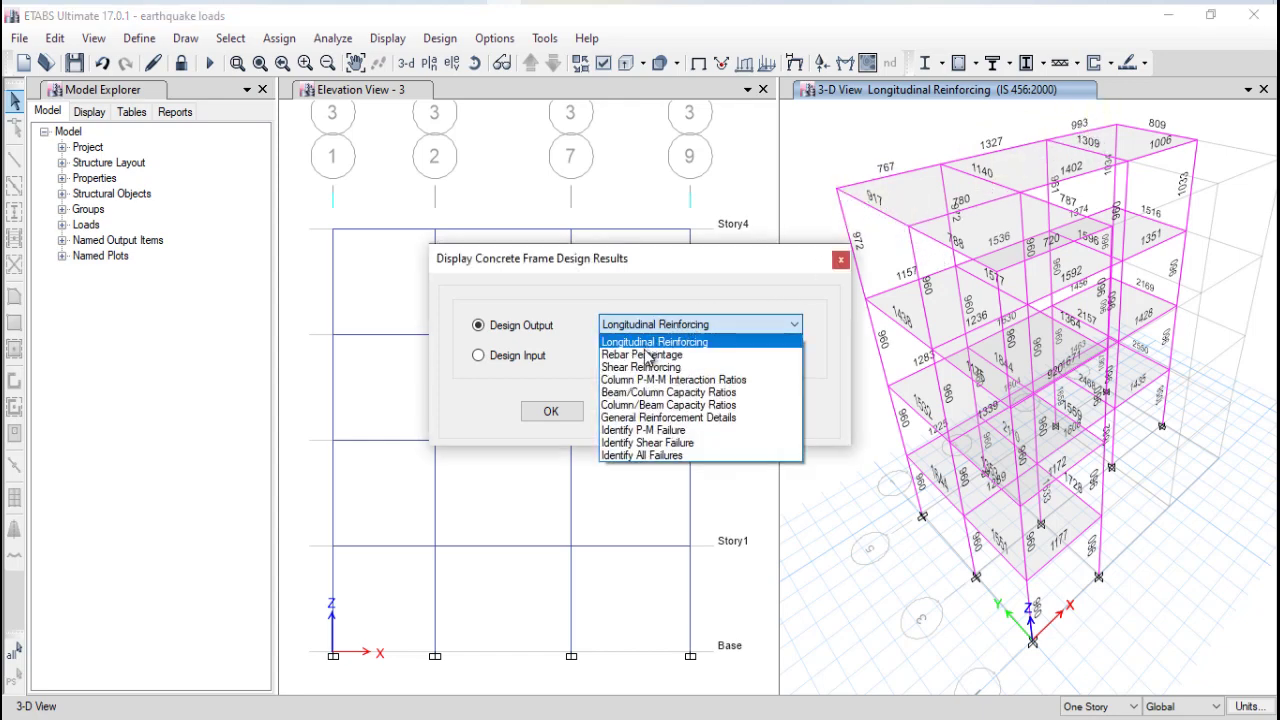
click(645, 352)
click(740, 411)
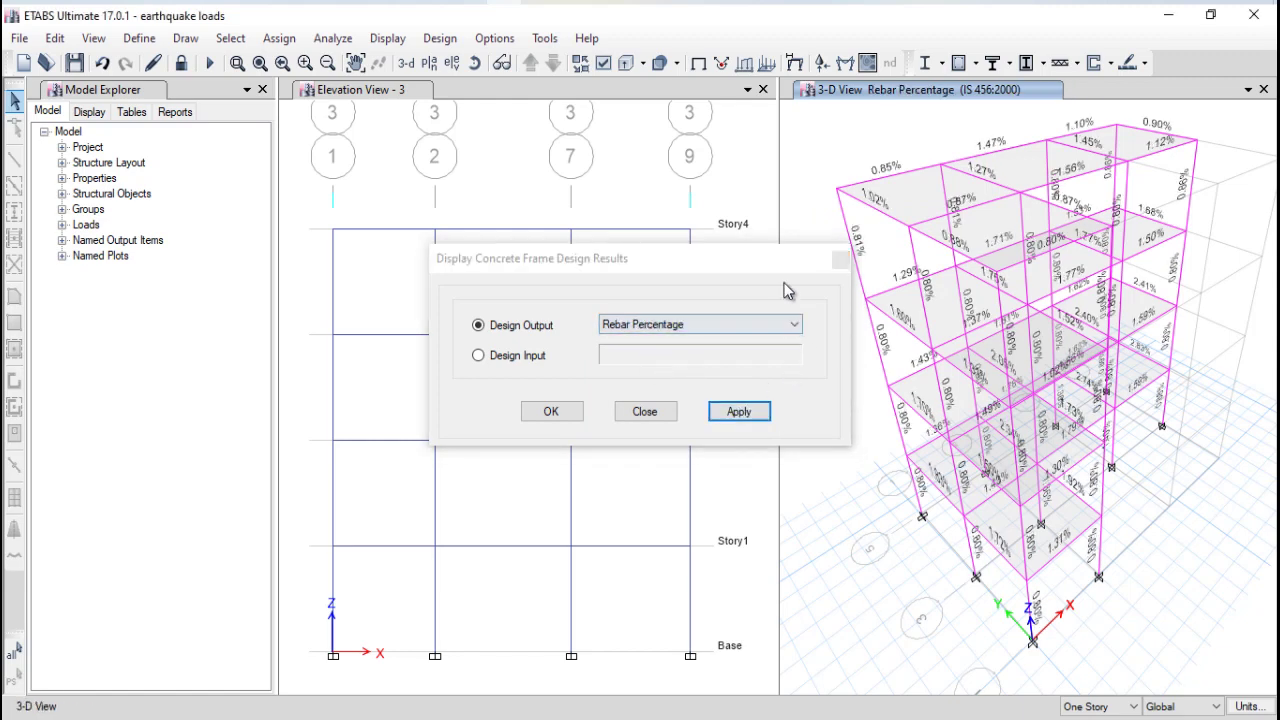
Step: Show the Shear Reinforcing output on the frame, followed by the Column/Beam Capacity Ratios
click(700, 327)
click(667, 367)
click(739, 411)
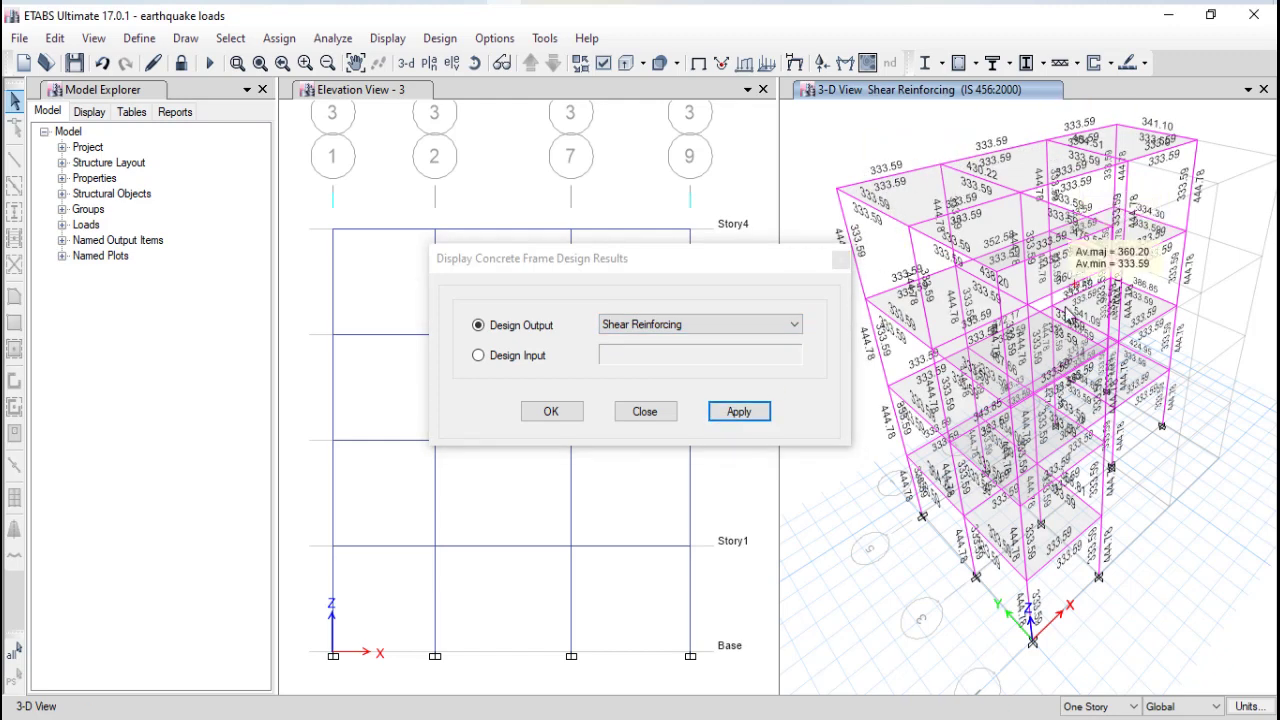
click(672, 326)
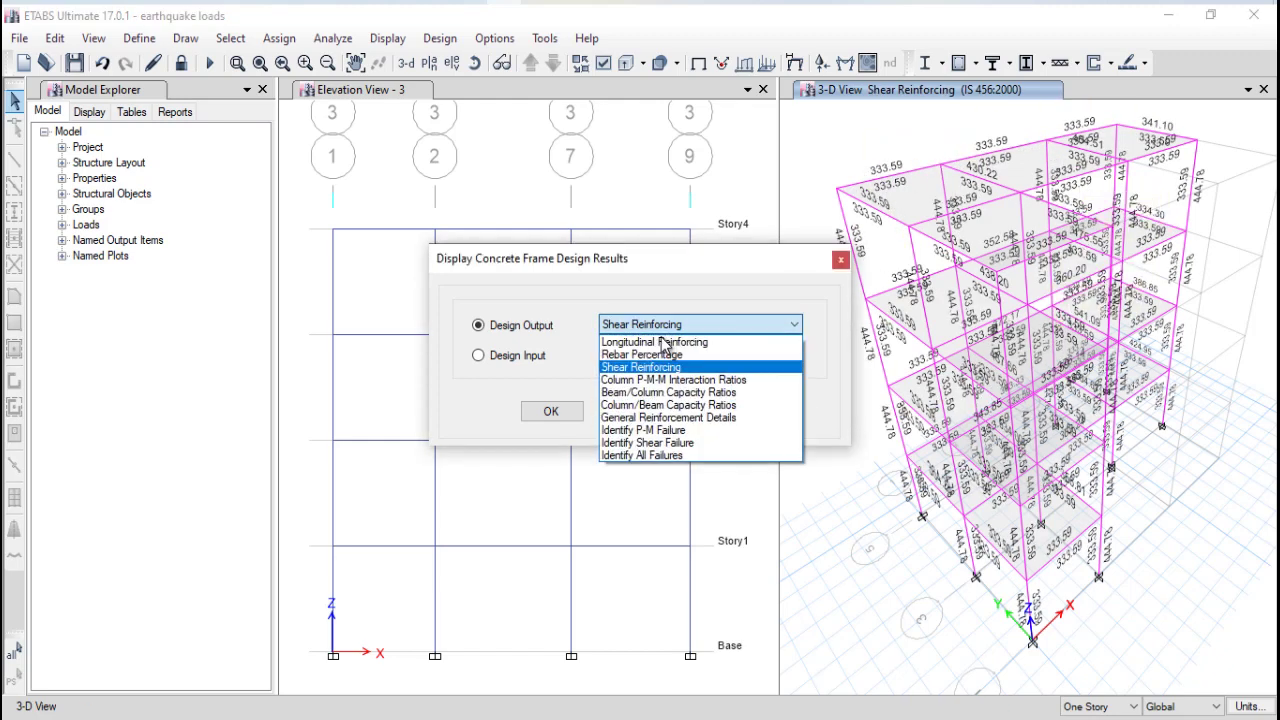
click(668, 405)
click(738, 412)
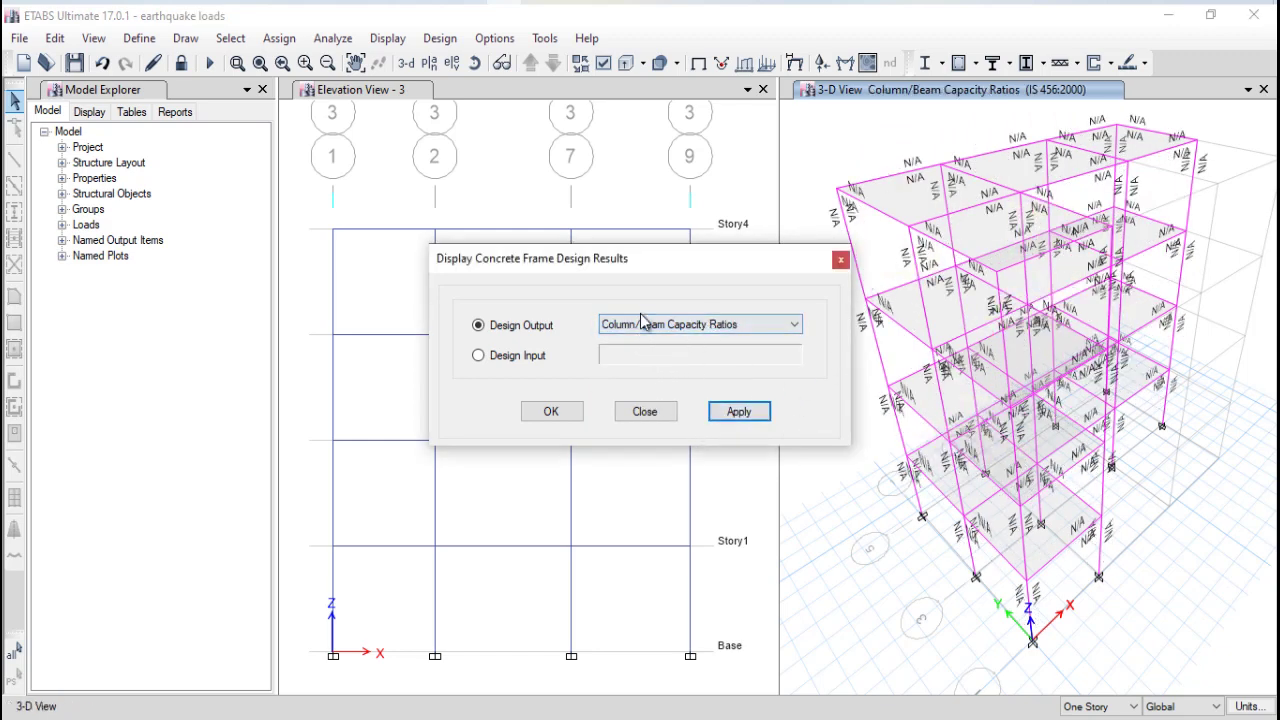
Step: Show the General Reinforcement Details design output in the 3D view
click(646, 326)
click(664, 418)
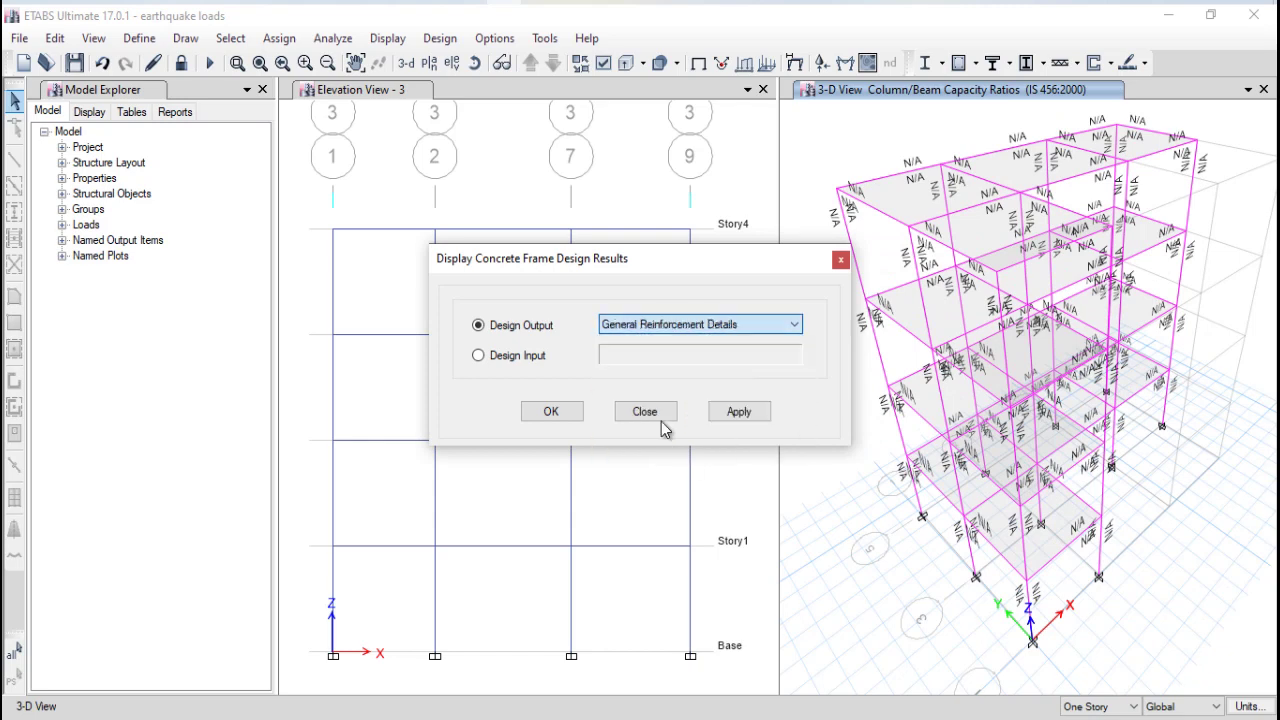
click(746, 419)
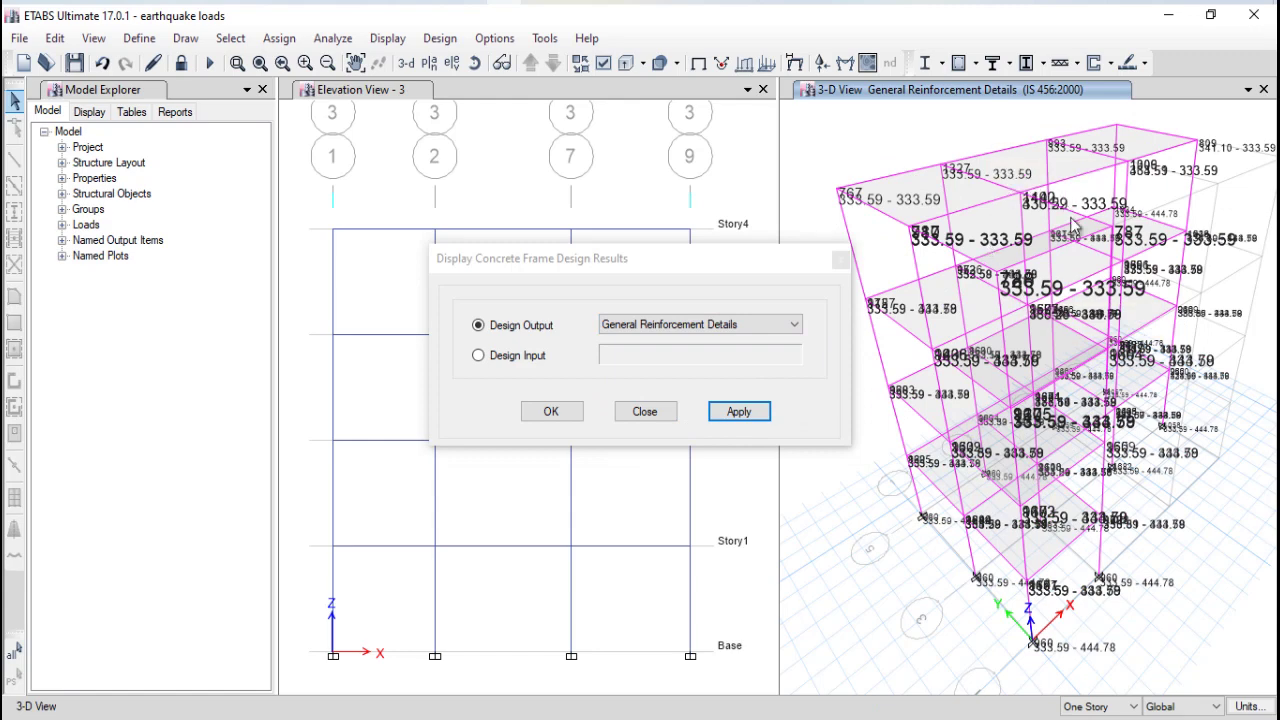
Step: Check the design input choice Design Sections, and close the design results display without applying it
click(632, 325)
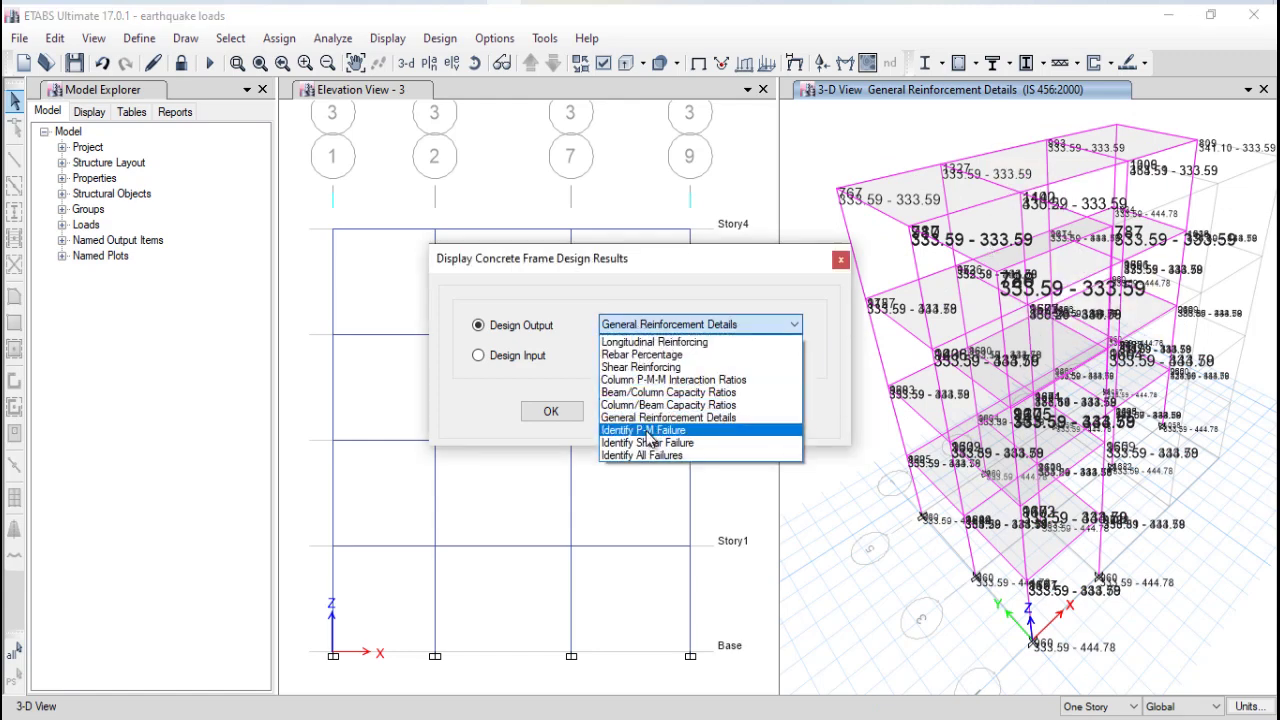
click(535, 390)
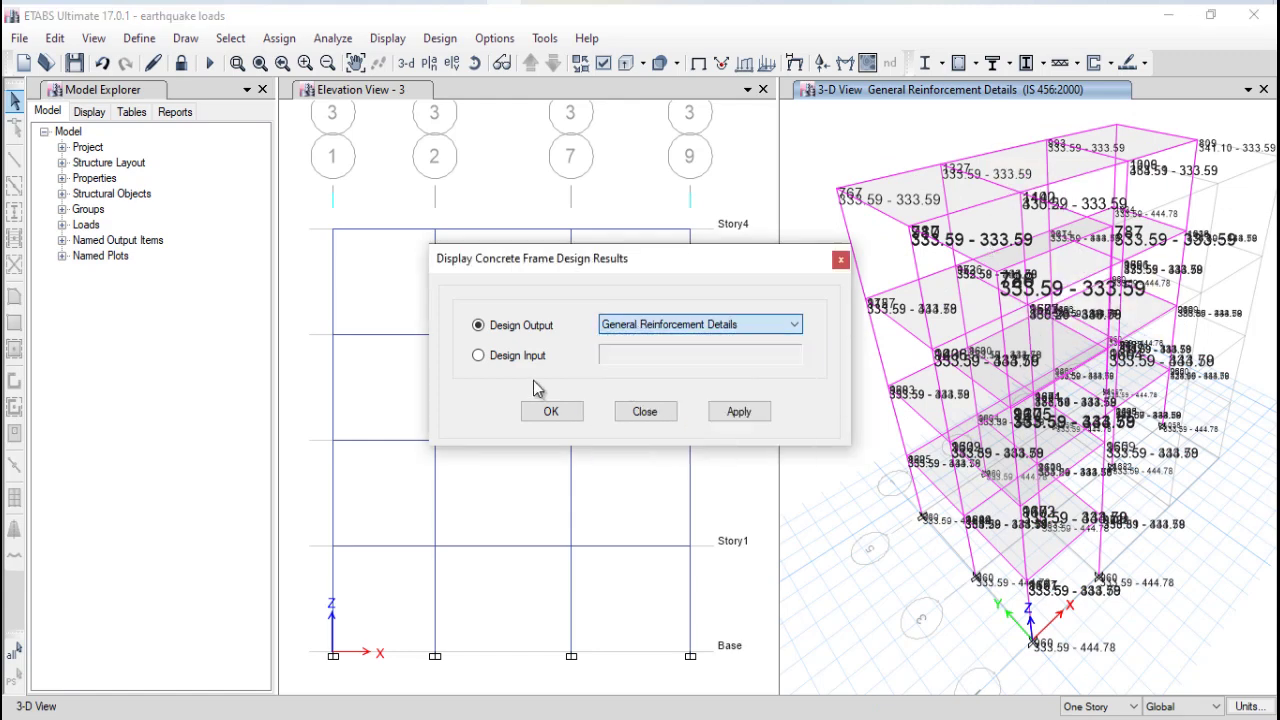
click(518, 356)
click(665, 355)
click(655, 368)
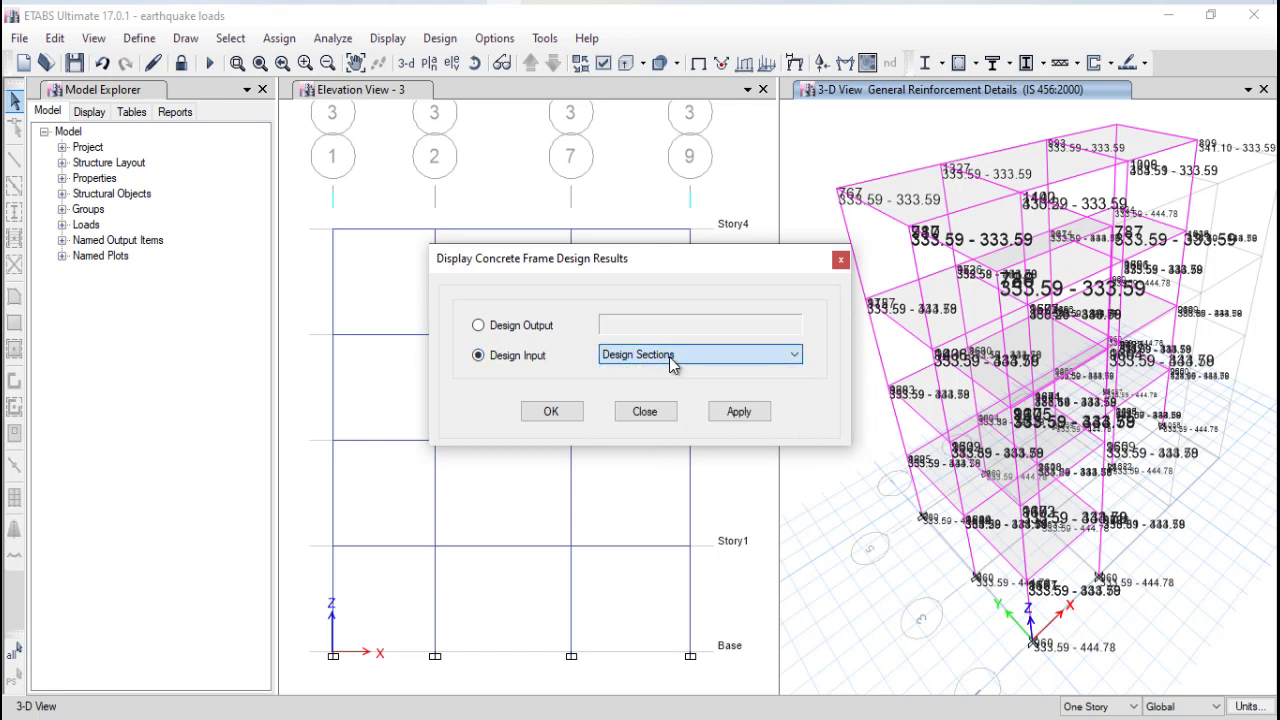
click(645, 411)
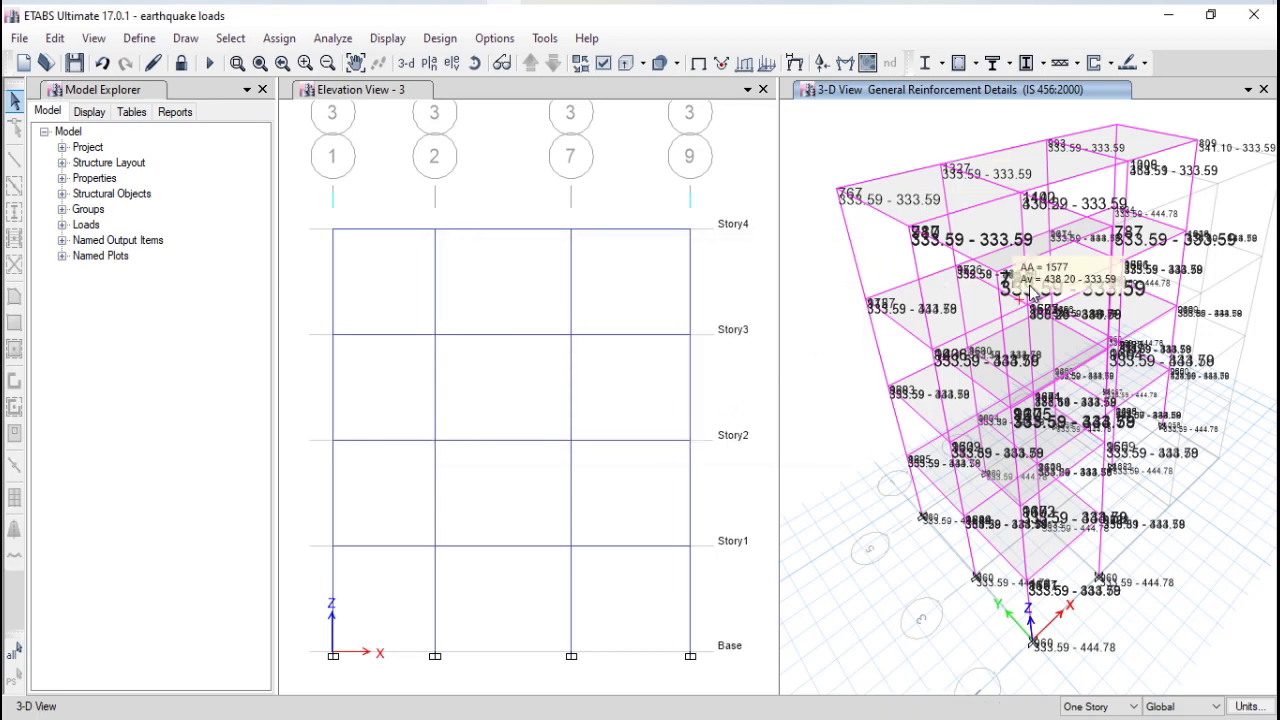
scroll(1005, 345, down, 3)
scroll(1005, 345, up, 3)
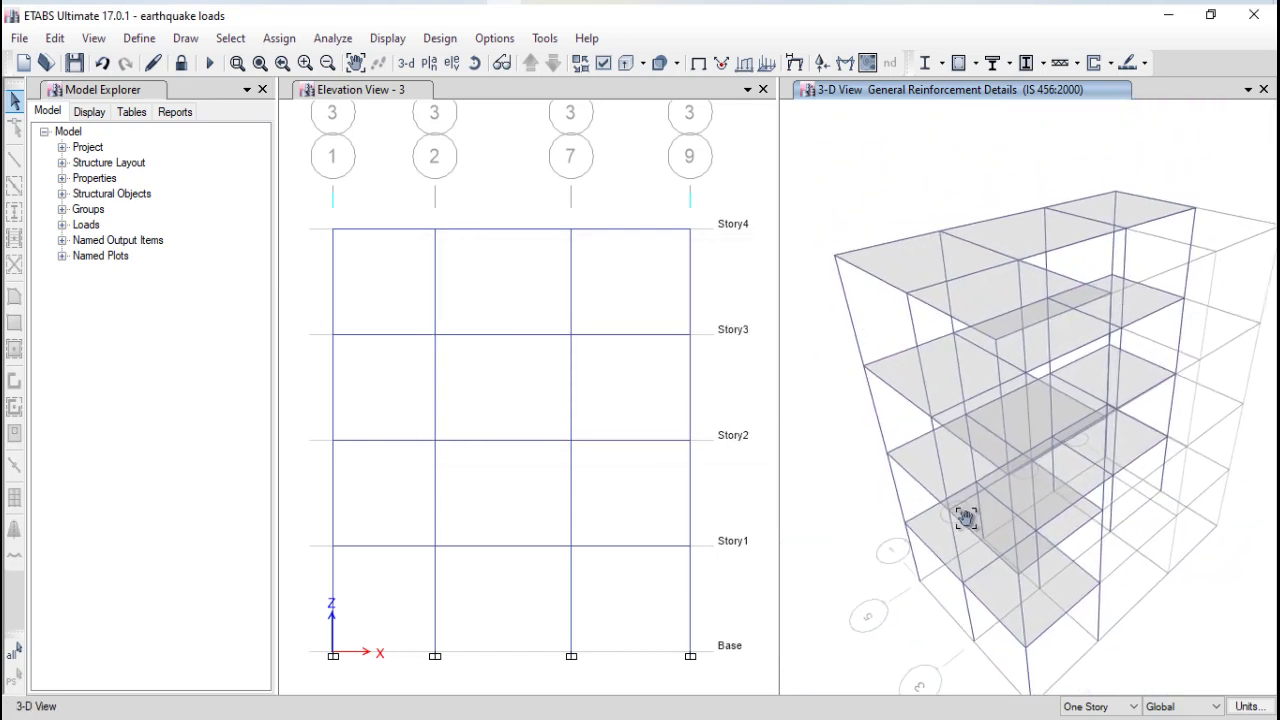
click(538, 40)
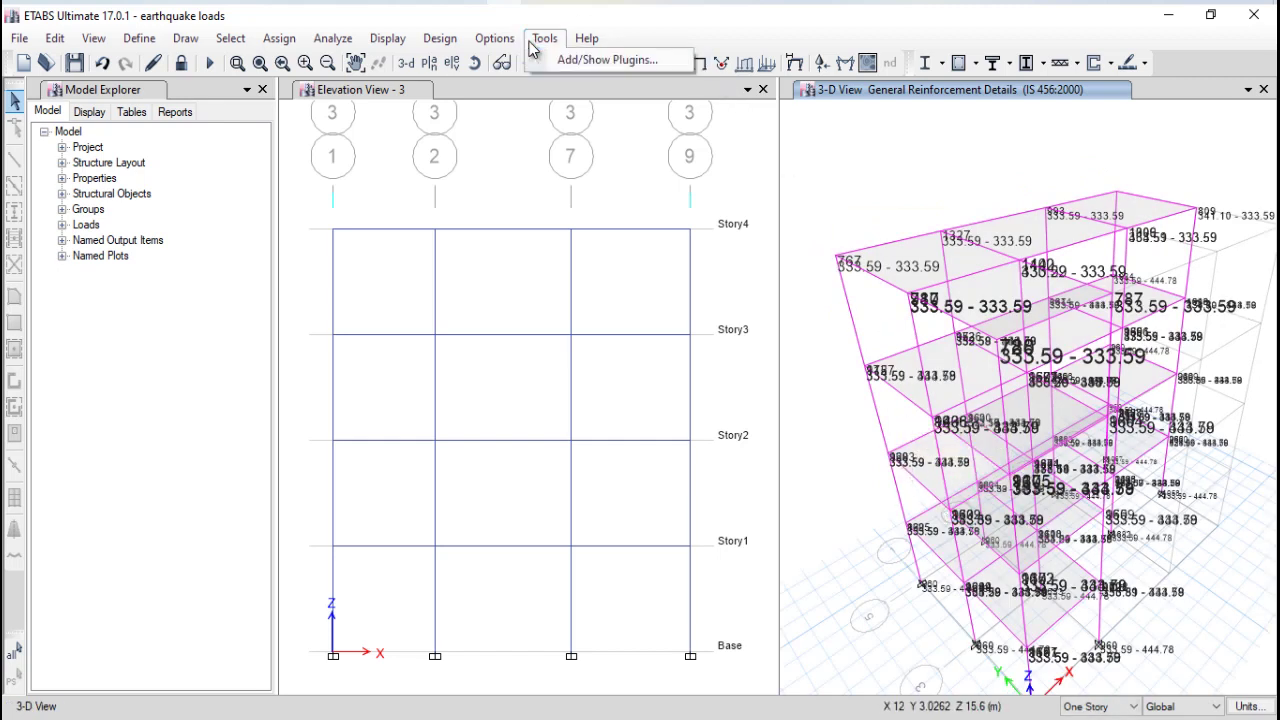
mouse_move(448, 48)
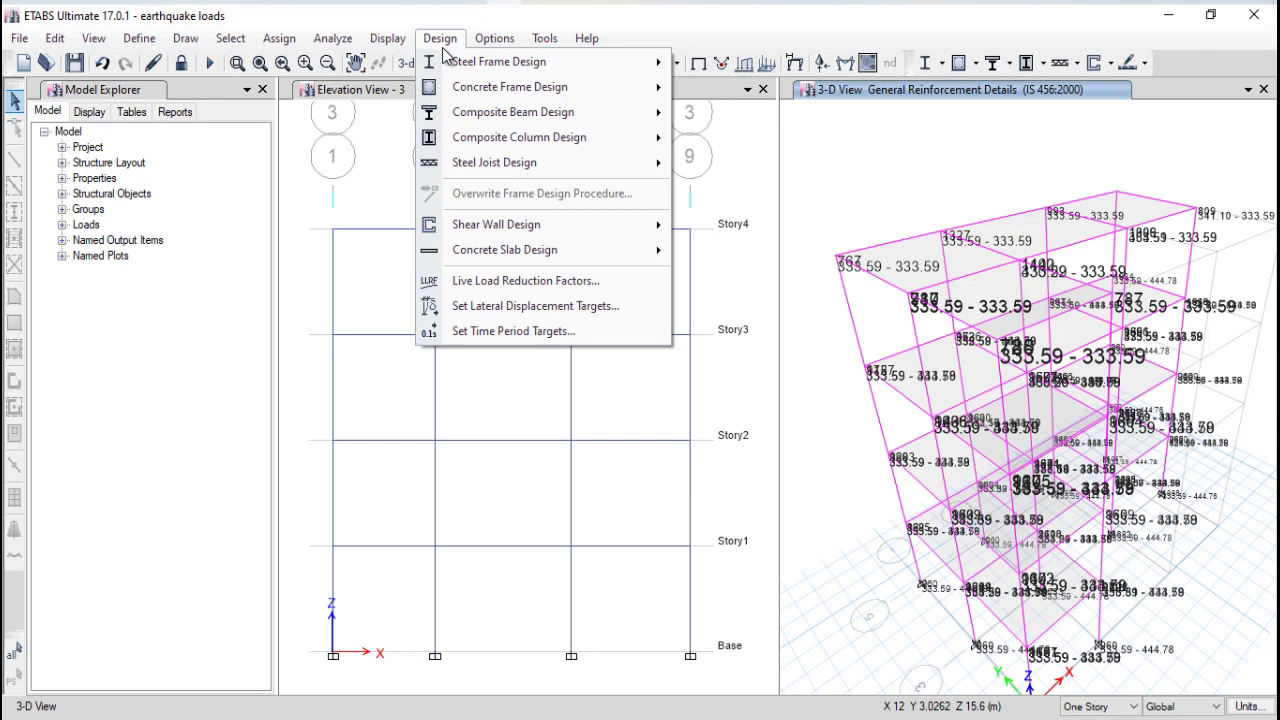
mouse_move(575, 88)
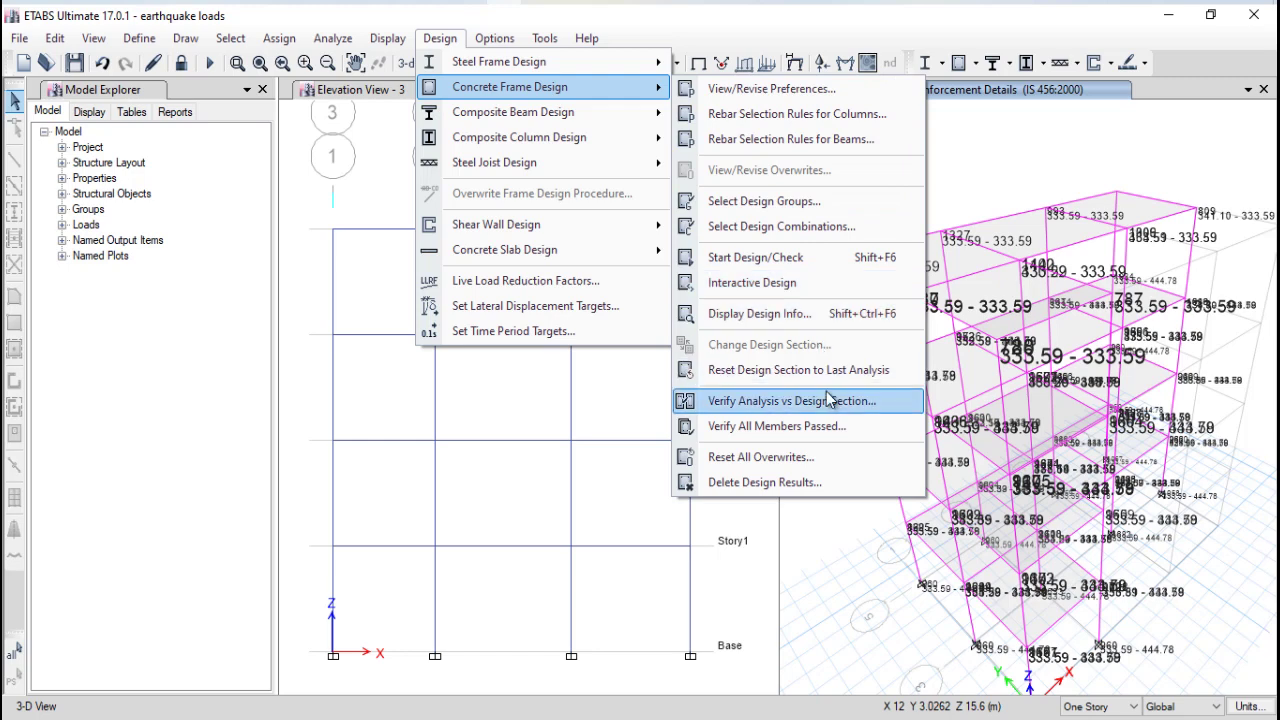
click(950, 173)
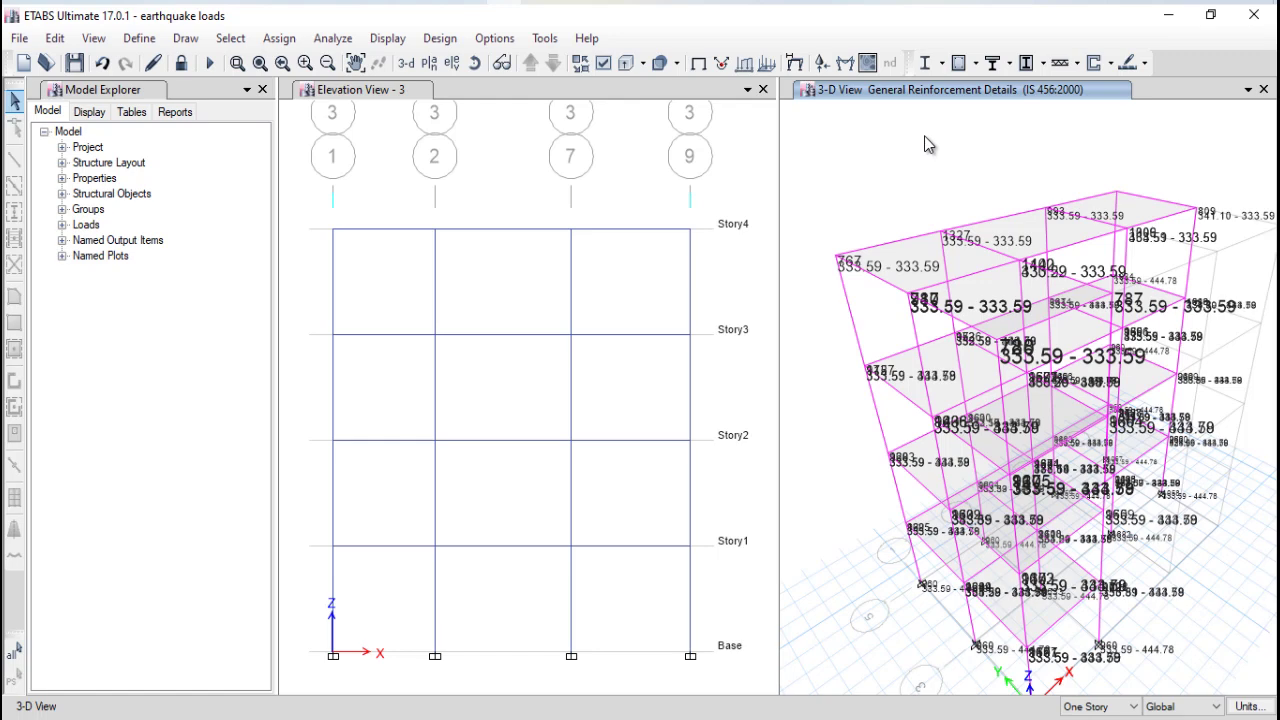
click(490, 40)
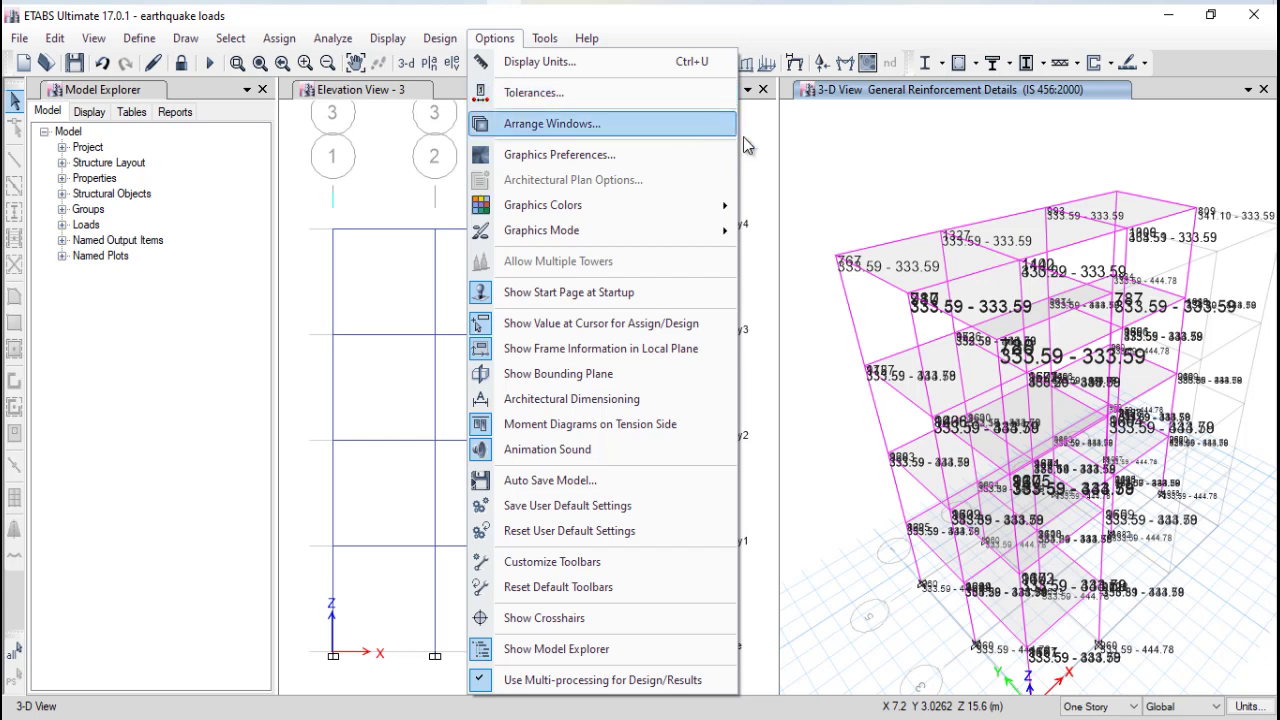
click(814, 150)
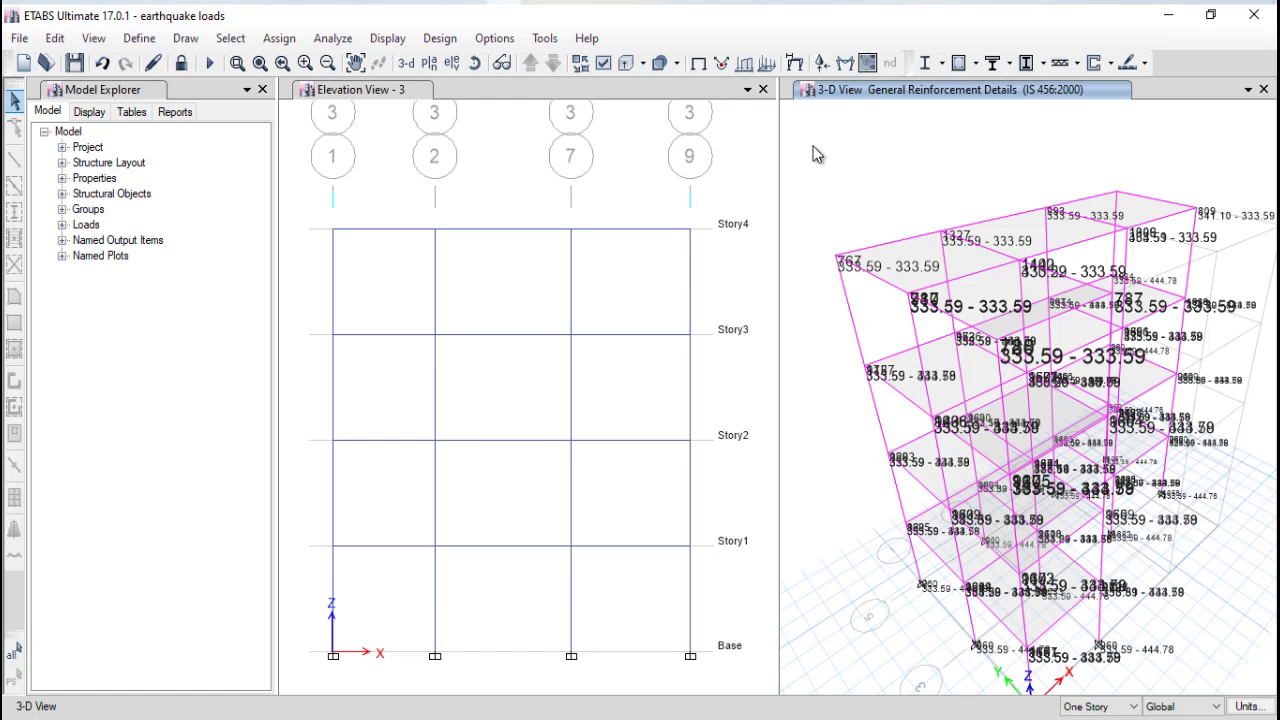
scroll(813, 146, down, 3)
middle_drag(814, 150, 848, 177)
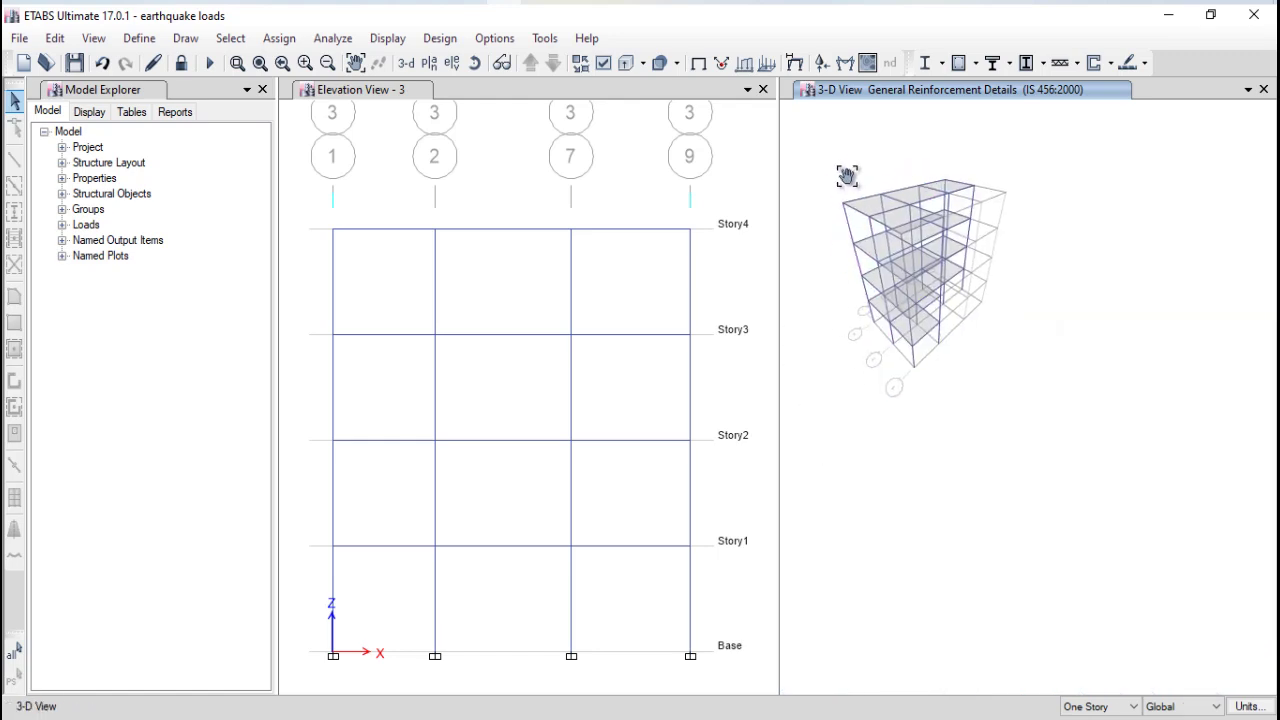